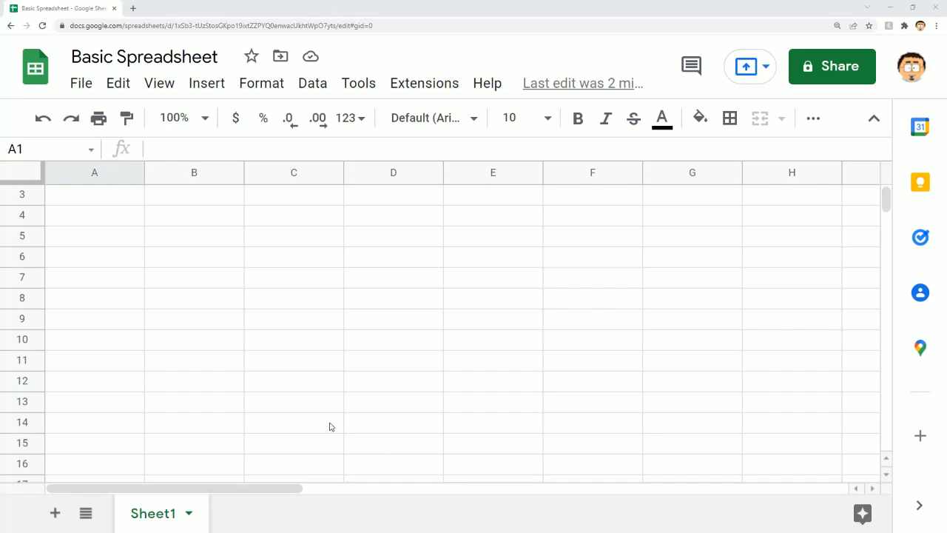
pyautogui.click(204, 263)
pyautogui.scroll(1, 113, 203)
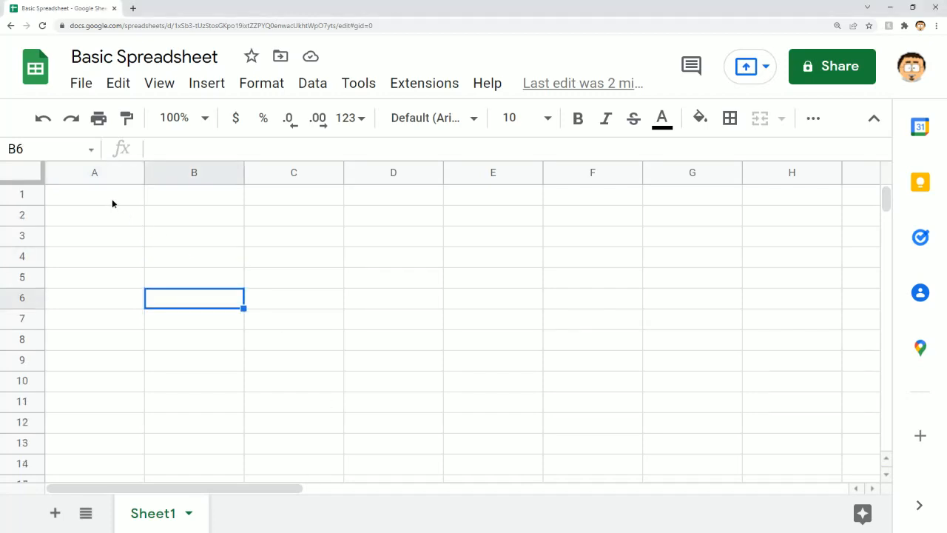
pyautogui.click(112, 202)
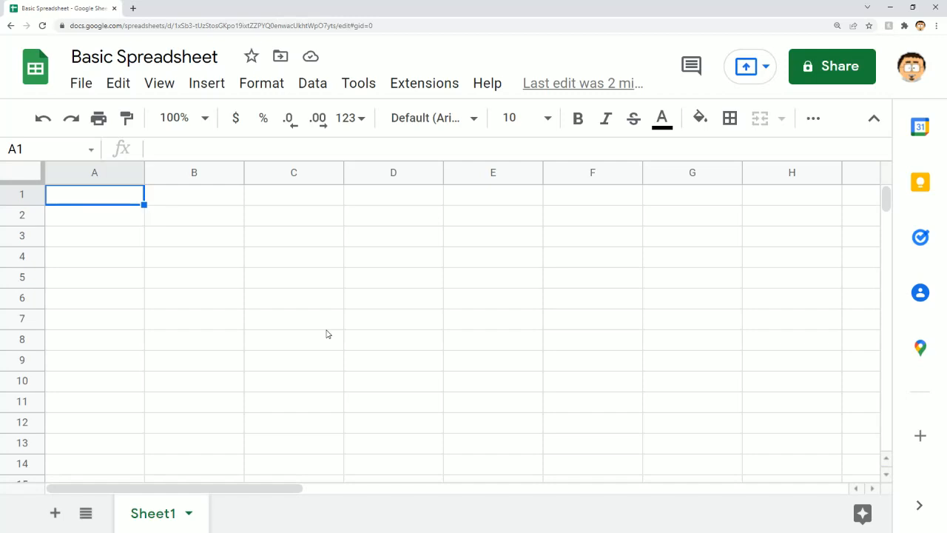
pyautogui.click(222, 295)
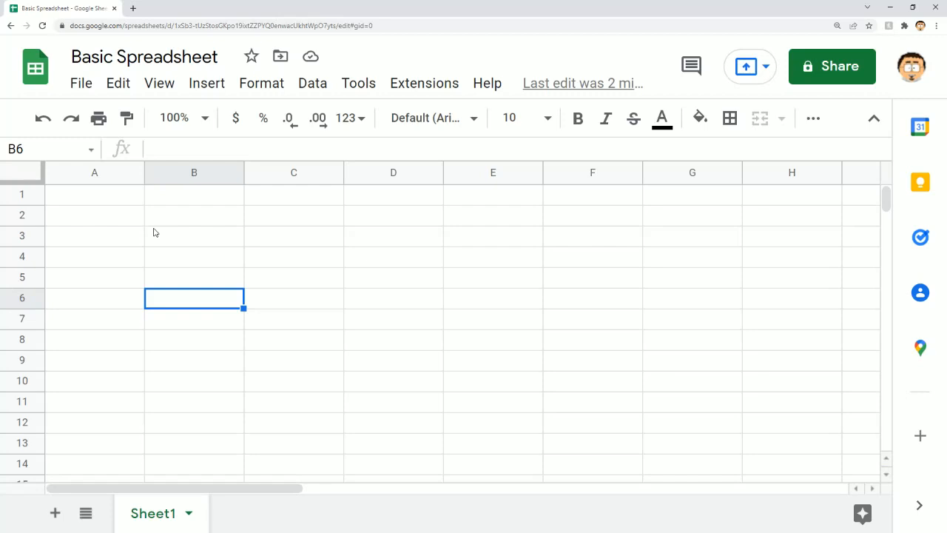
pyautogui.click(123, 202)
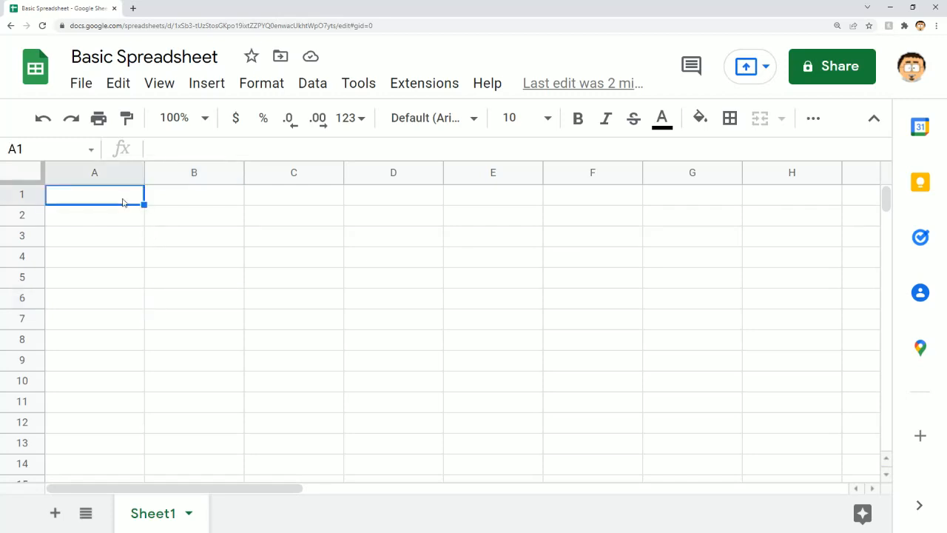
pyautogui.click(122, 219)
pyautogui.click(160, 219)
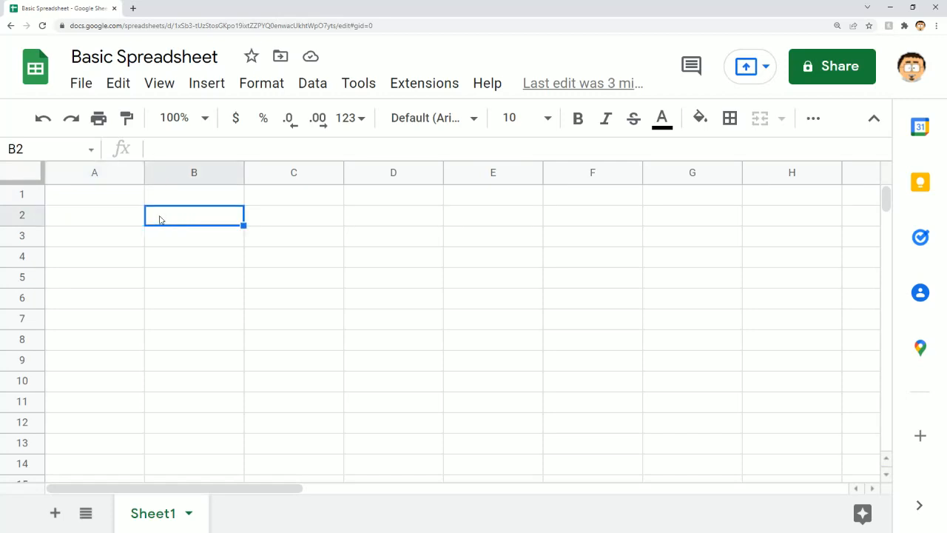
pyautogui.click(171, 241)
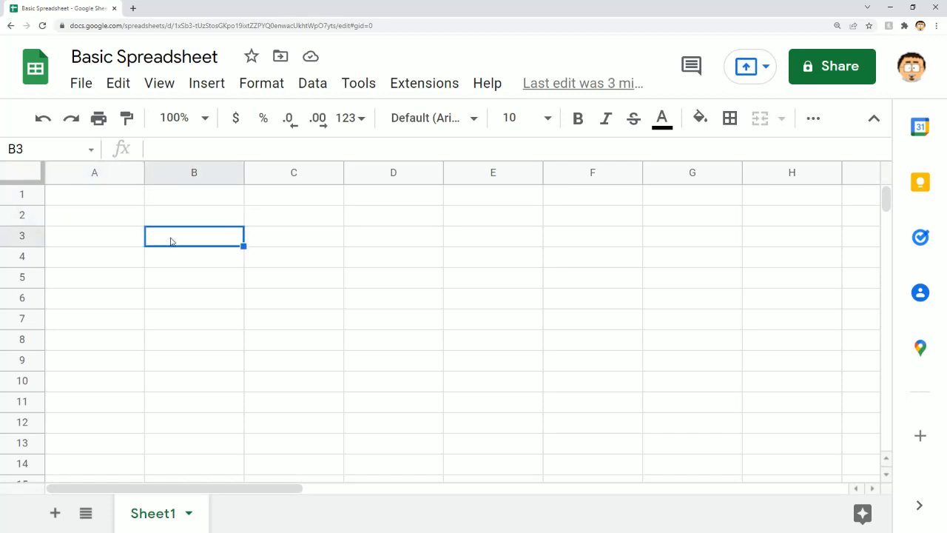
pyautogui.click(176, 255)
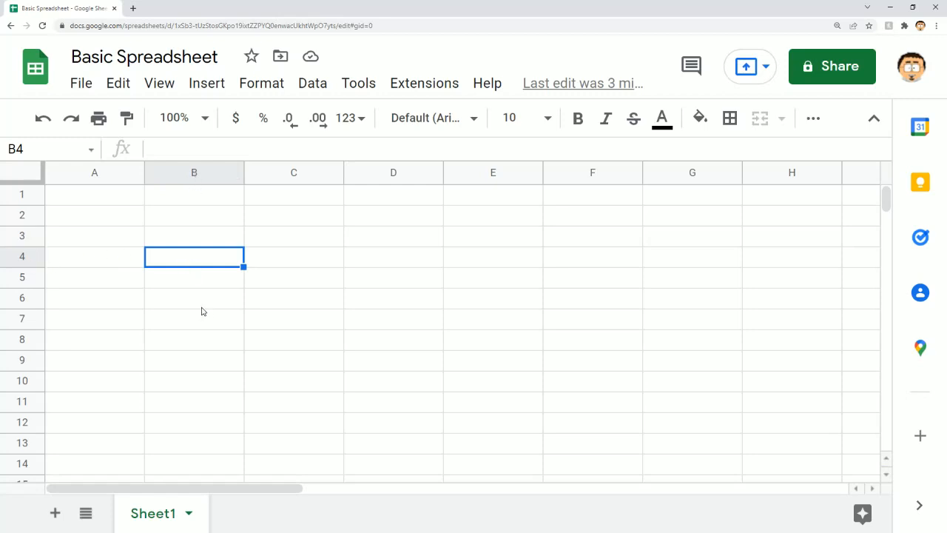
pyautogui.click(122, 215)
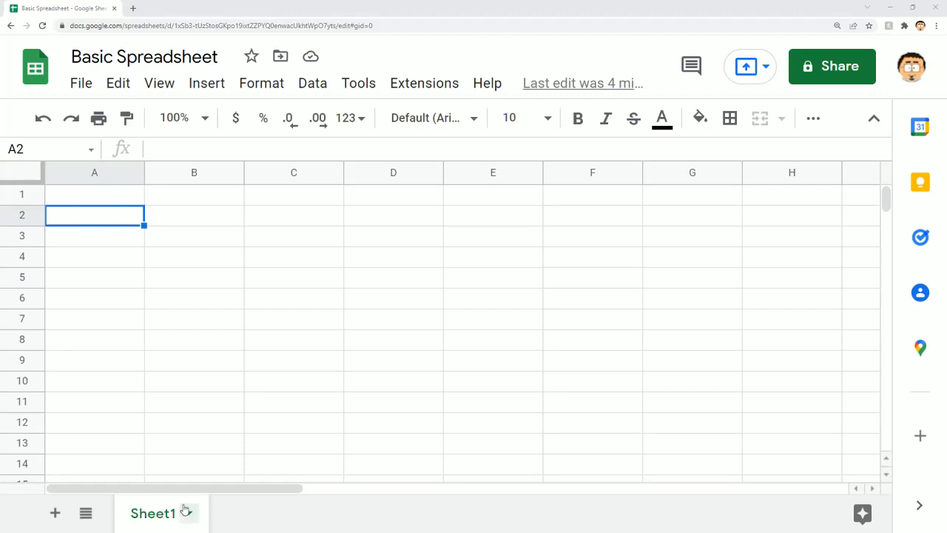
# Enter "Text goes here" in cell A1, correcting the second letter to lowercase
pyautogui.click(116, 201)
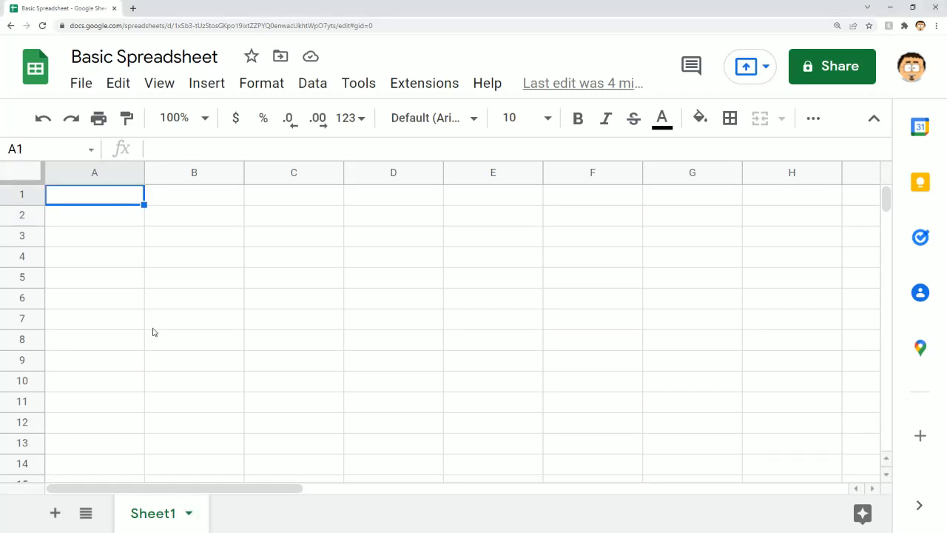
pyautogui.write('TExt goes here')
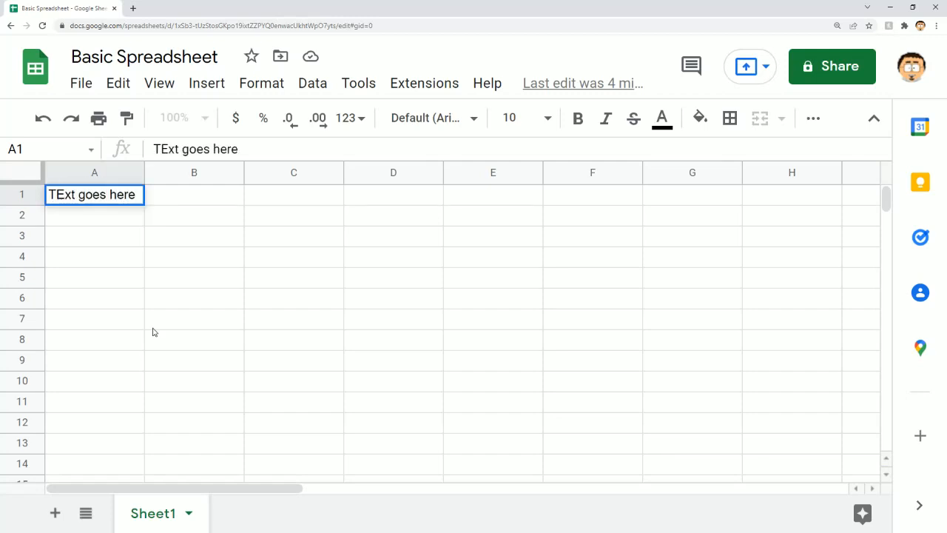
pyautogui.moveTo(159, 149); pyautogui.dragTo(169, 149)
pyautogui.write('e')
pyautogui.click(244, 149)
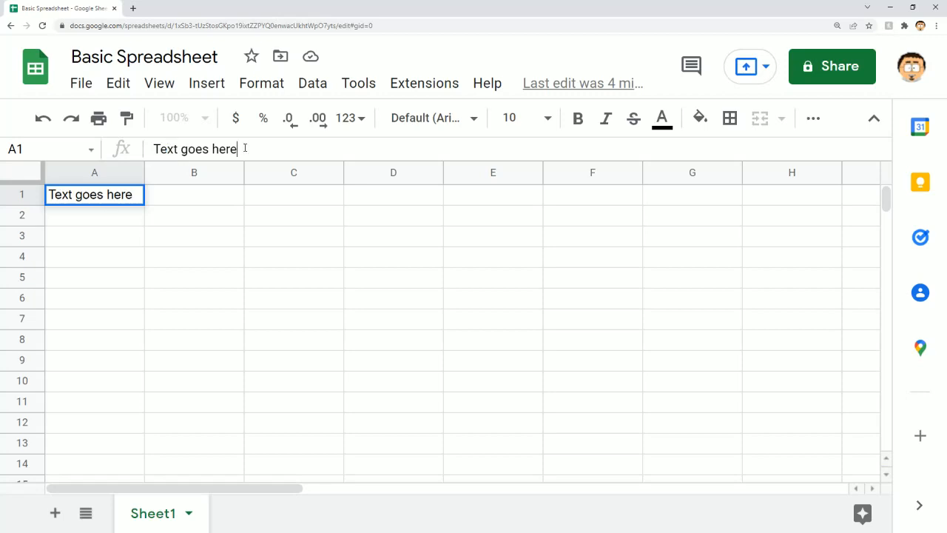
# Extend the text in A1 with ". It will overlap with the next cell." and commit the entry
pyautogui.write('. It will ')
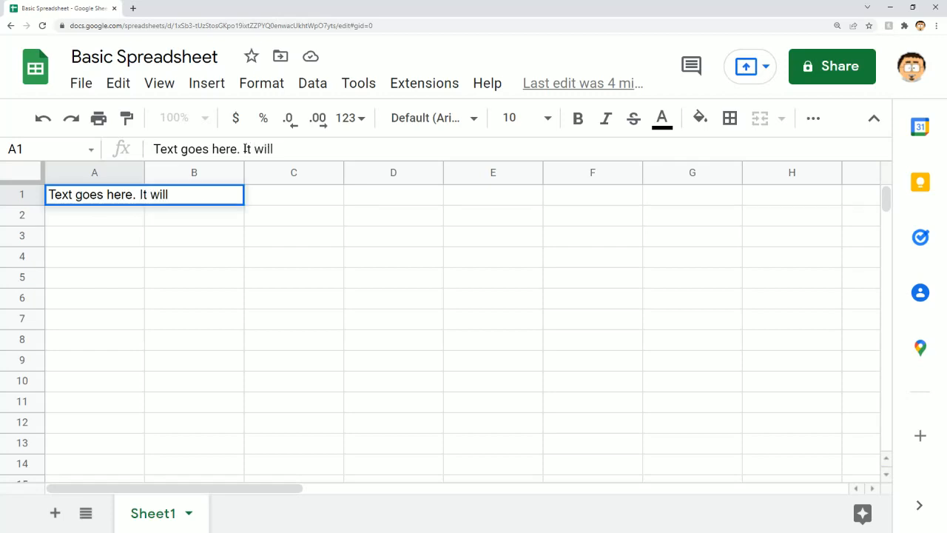
pyautogui.write('overlap with the nexy')
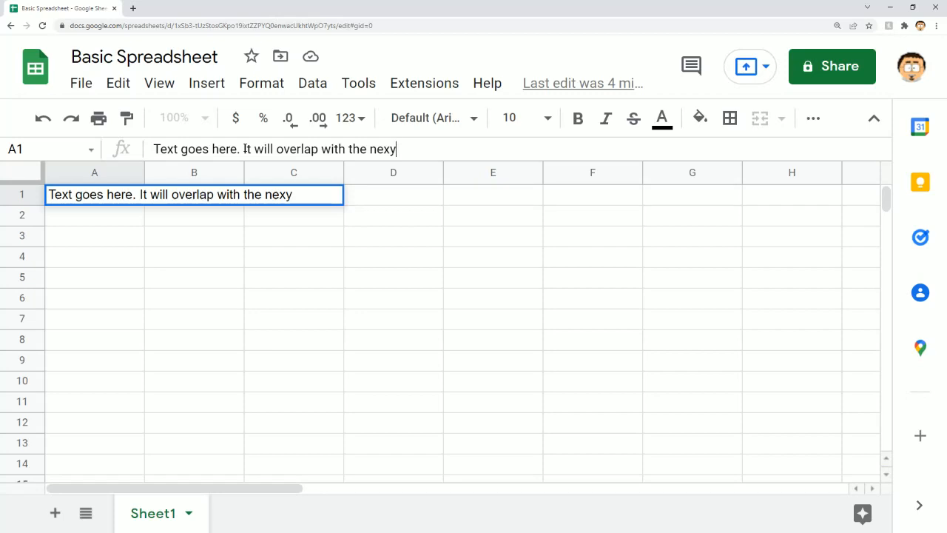
pyautogui.press('BackSpace')
pyautogui.write('t cell.')
pyautogui.click(140, 303)
# Compare the contents of cells A1 and B1 to check which cell holds the overflowing text
pyautogui.click(131, 200)
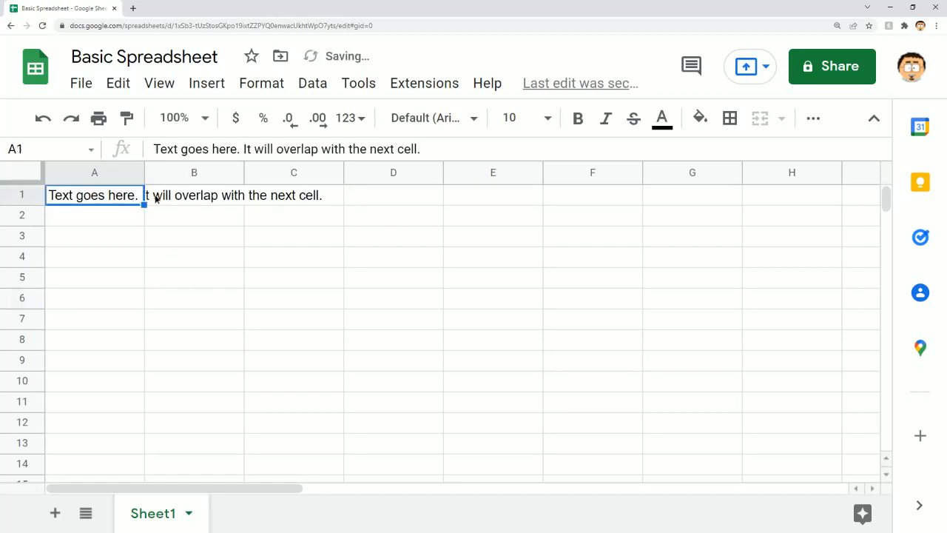
pyautogui.click(157, 198)
pyautogui.click(129, 204)
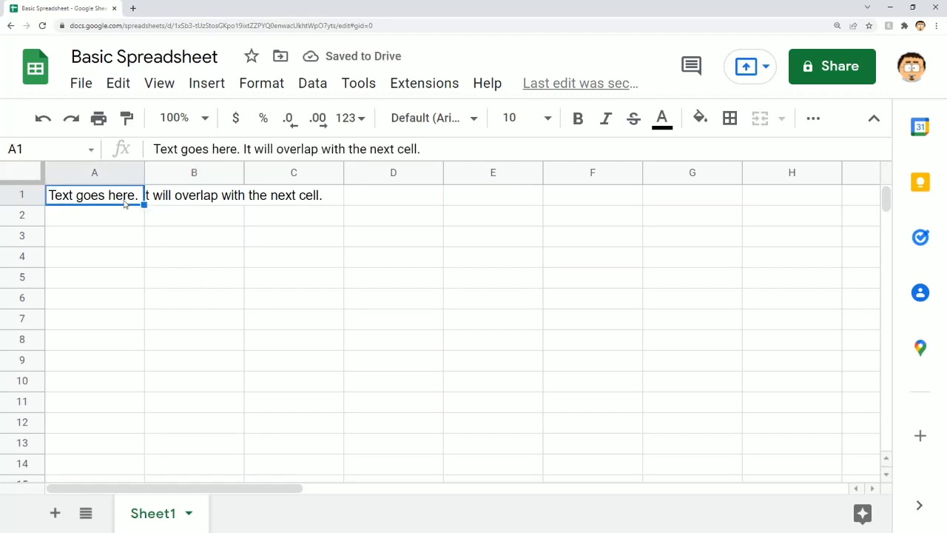
pyautogui.click(182, 198)
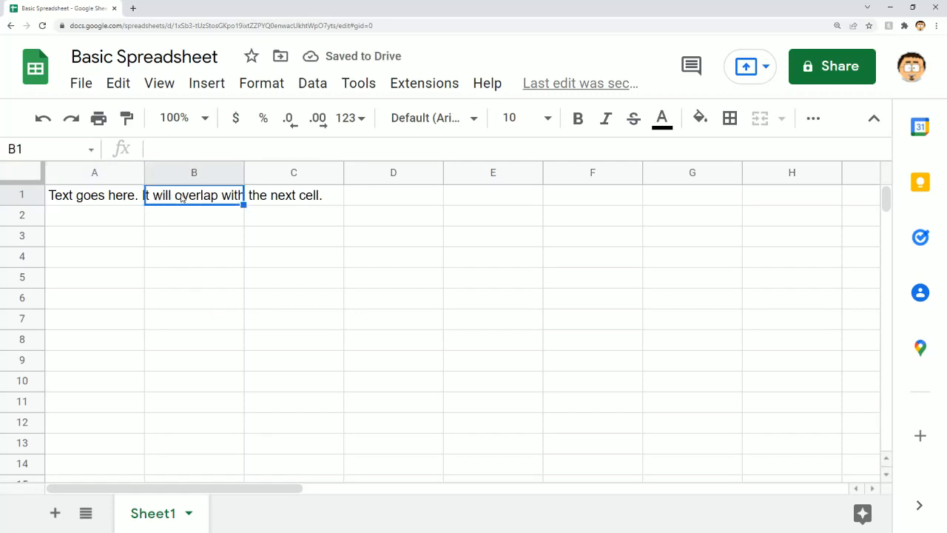
pyautogui.click(189, 150)
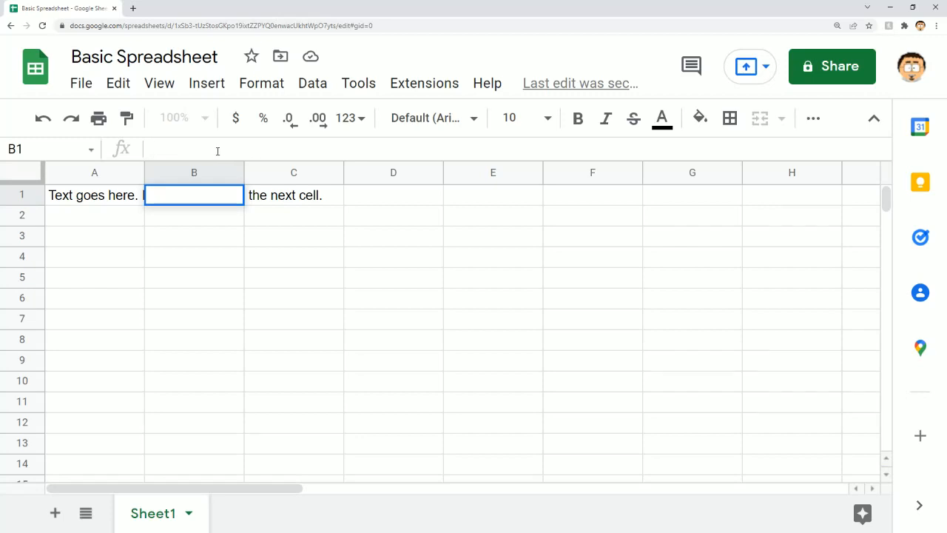
pyautogui.click(205, 216)
pyautogui.click(202, 200)
pyautogui.click(111, 193)
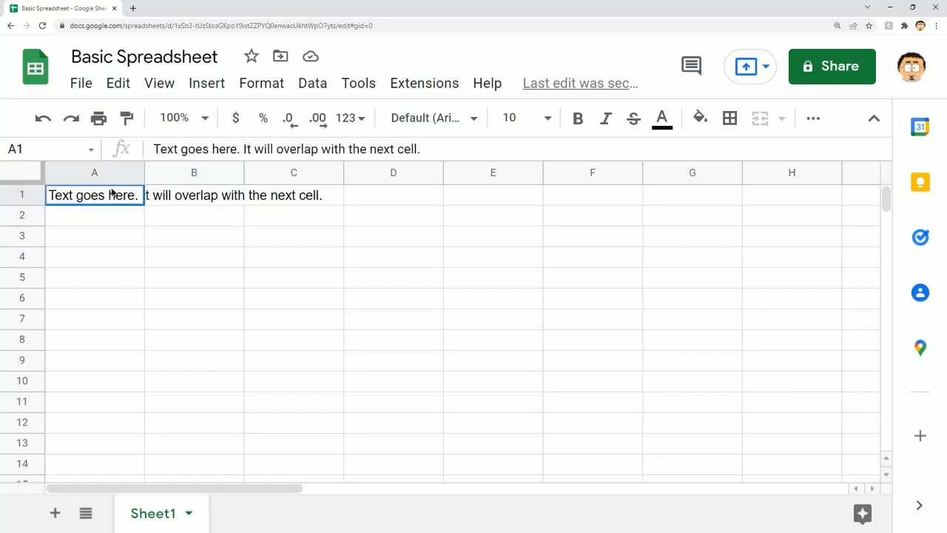
# Enter "Unless it overlaps" in cell B1
pyautogui.click(178, 198)
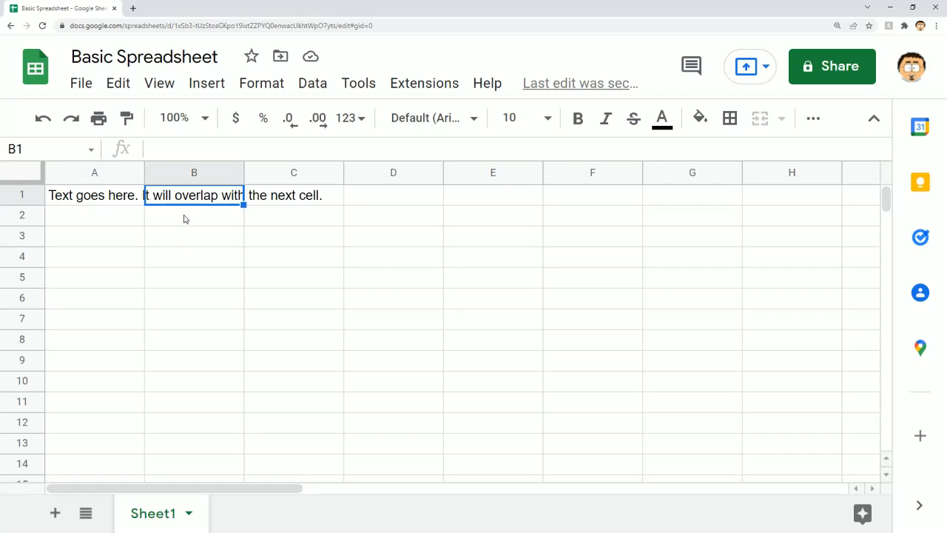
pyautogui.write('Unles')
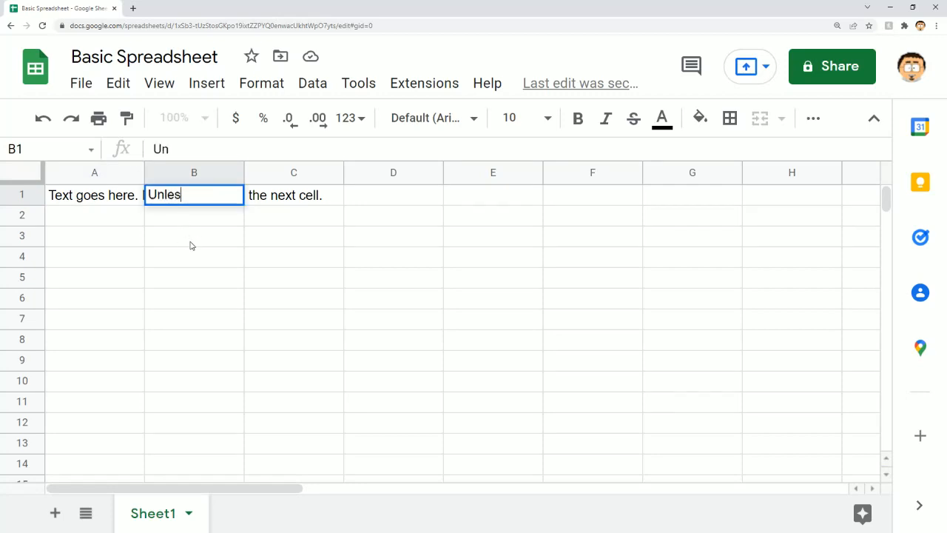
pyautogui.write('s it overla')
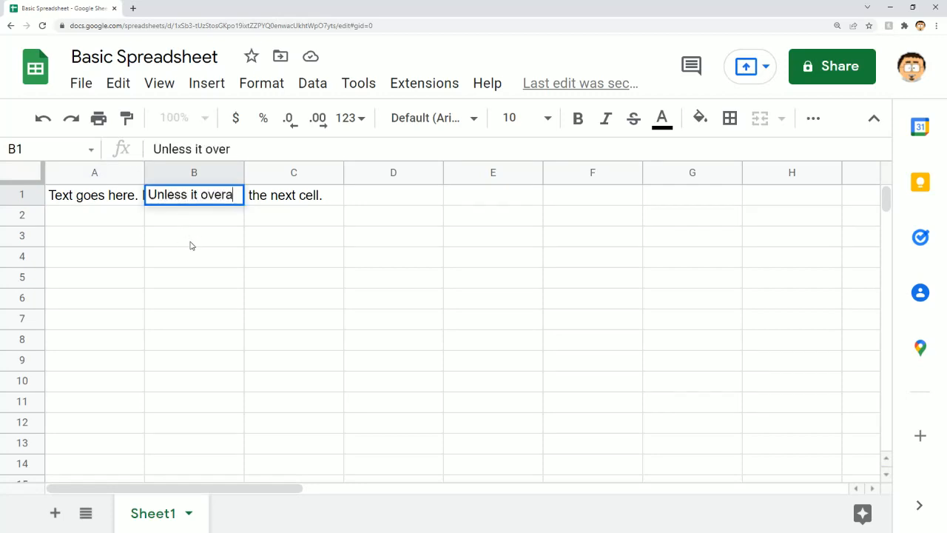
pyautogui.press('BackSpace')
pyautogui.write('laps')
pyautogui.press('Return')
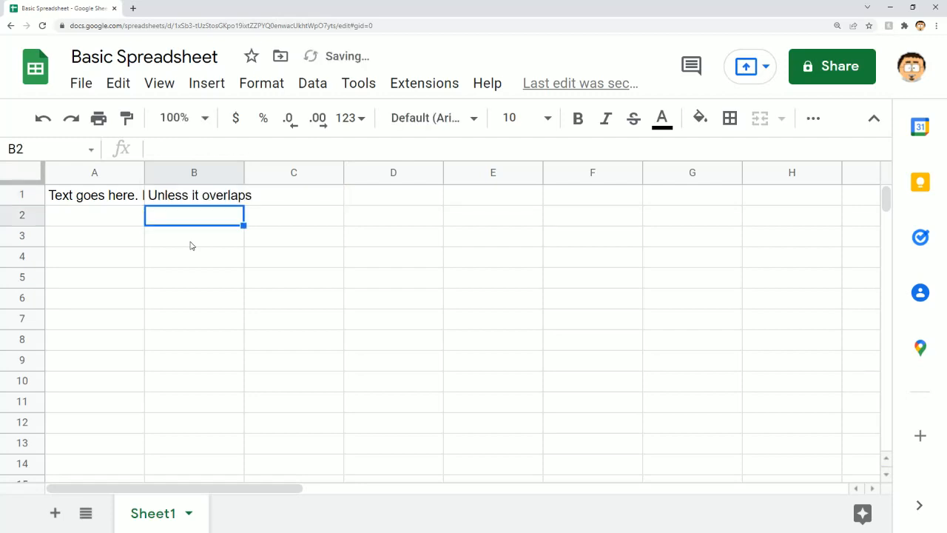
pyautogui.click(203, 274)
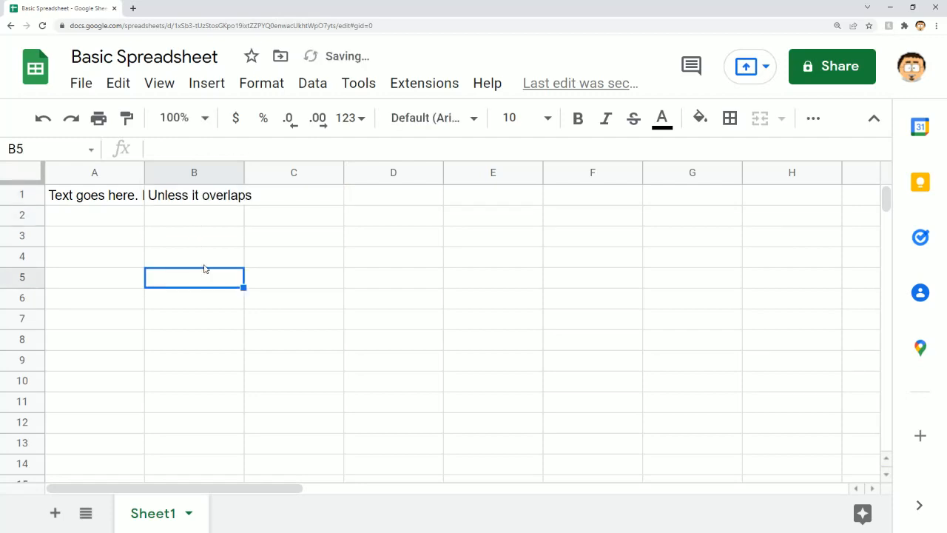
# Widen column A, fitting its width to the full text in A1
pyautogui.click(120, 198)
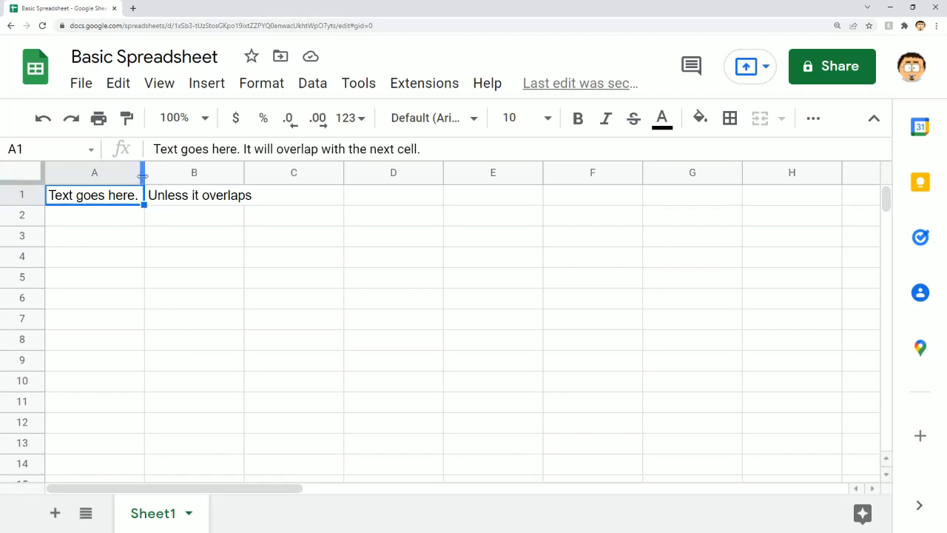
pyautogui.moveTo(143, 175); pyautogui.dragTo(173, 176)
pyautogui.doubleClick(172, 174)
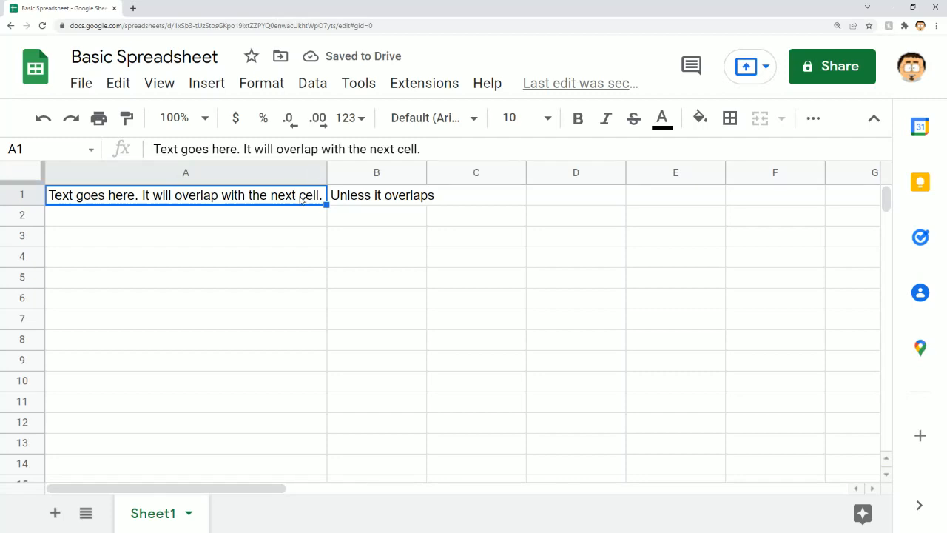
pyautogui.click(355, 215)
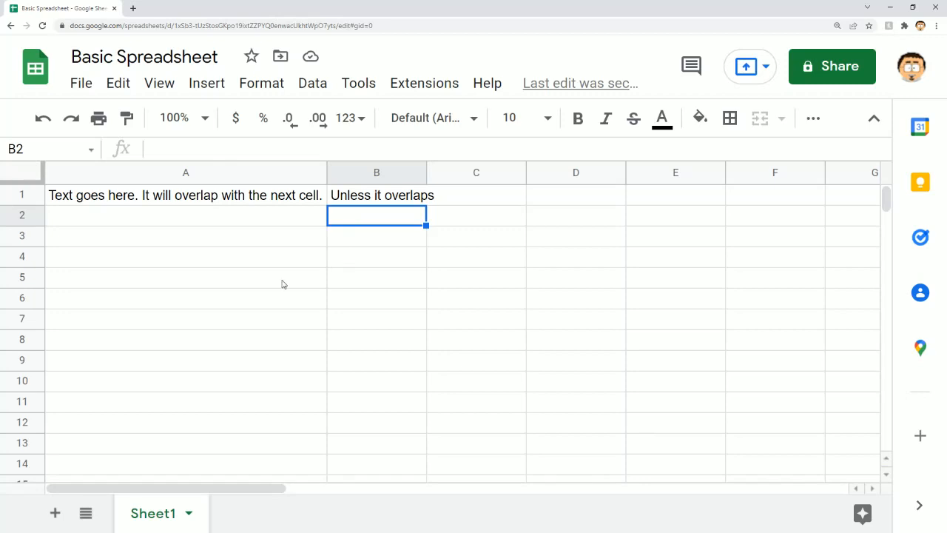
# Clear the text from cells B1 and A1, and narrow column A to slightly less than the width of column B
pyautogui.click(343, 199)
pyautogui.press('Delete')
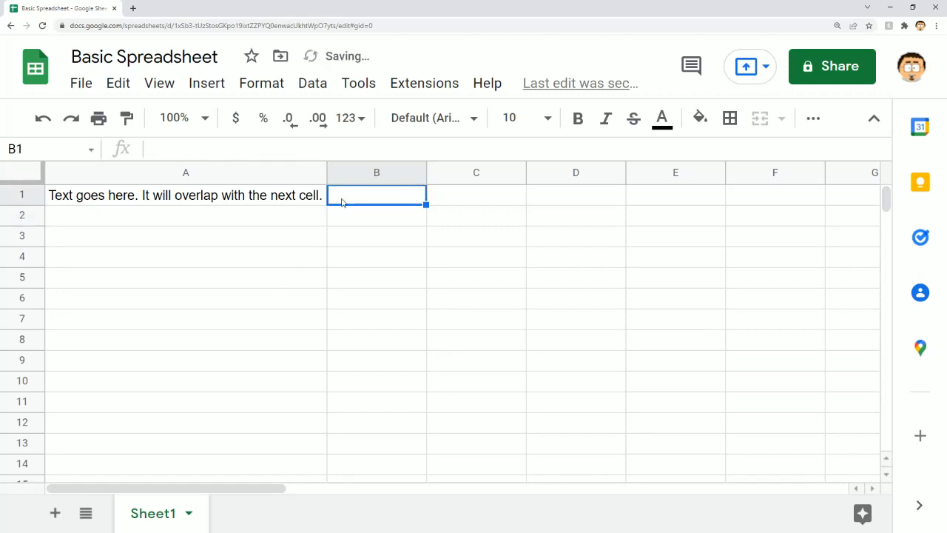
pyautogui.press('Left')
pyautogui.press('Delete')
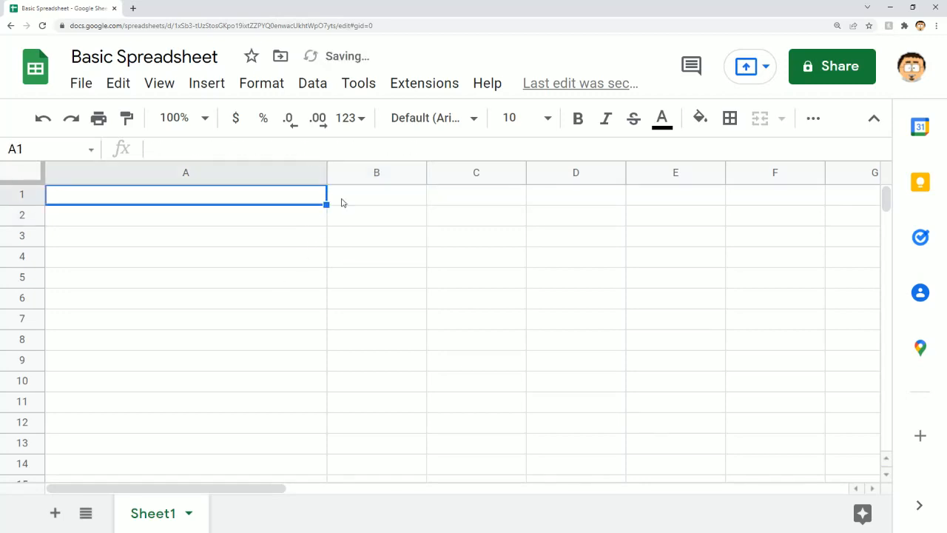
pyautogui.moveTo(326, 178); pyautogui.dragTo(136, 175)
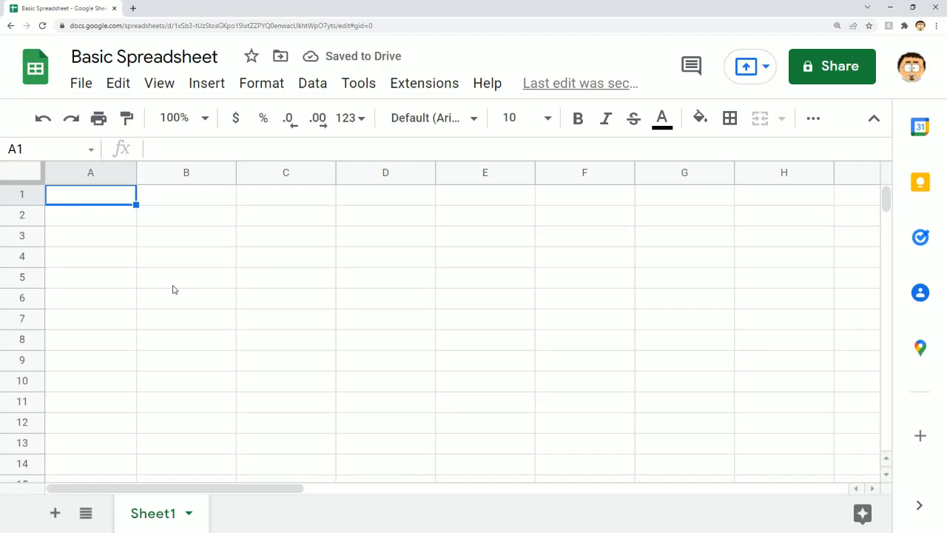
# Enter the title "Students in Class" in cell A1
pyautogui.write('Students')
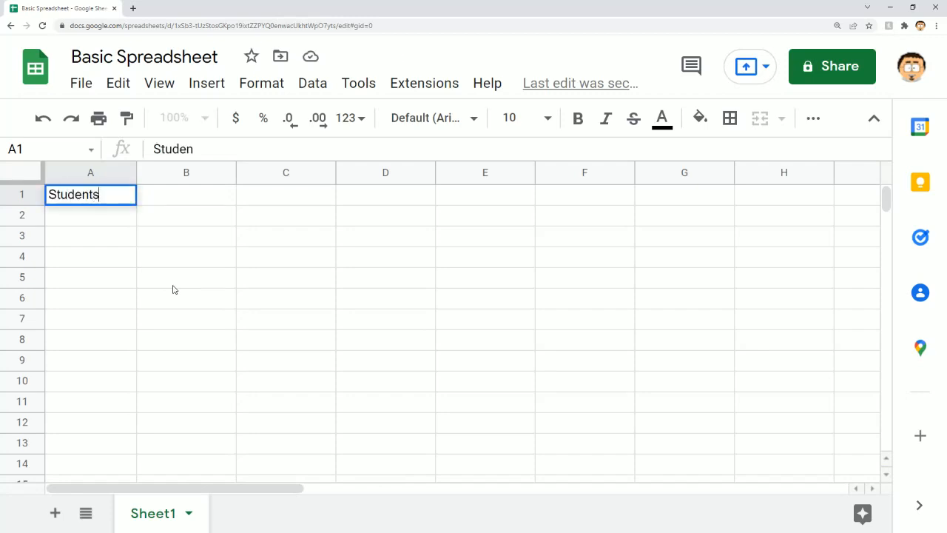
pyautogui.write(' in Class')
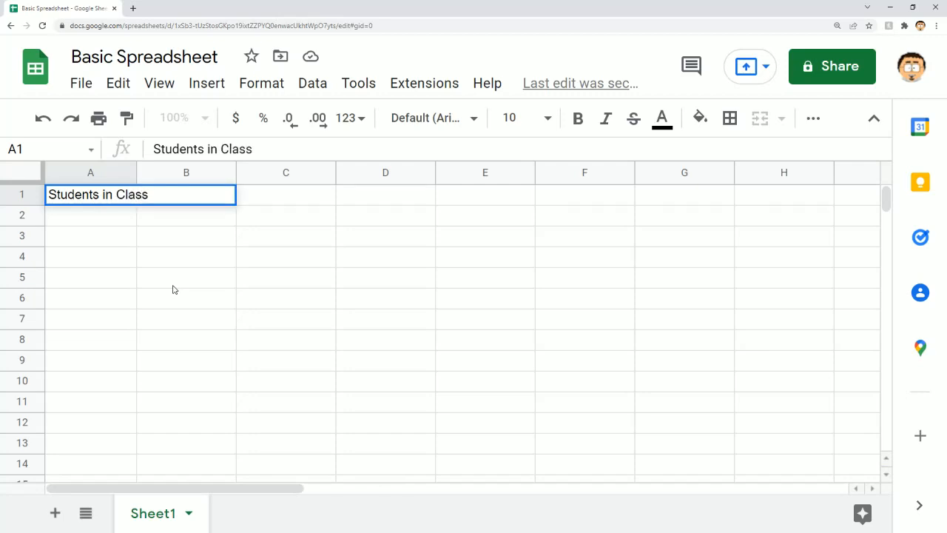
pyautogui.press('Return')
pyautogui.press('Return')
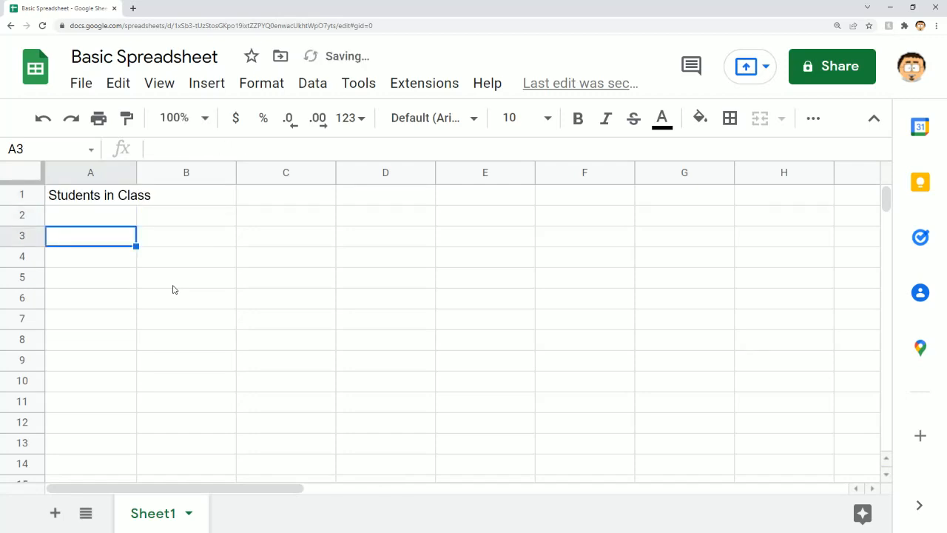
# Enter the row labels "Girls" in A3 and "Boys" in A4, and move to cell B3
pyautogui.write('Girls')
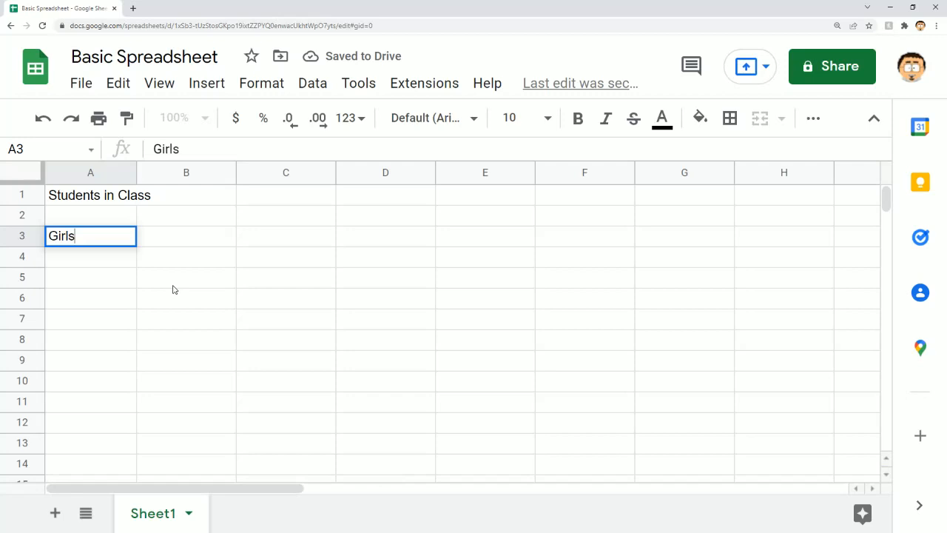
pyautogui.press('Return')
pyautogui.write('Boys')
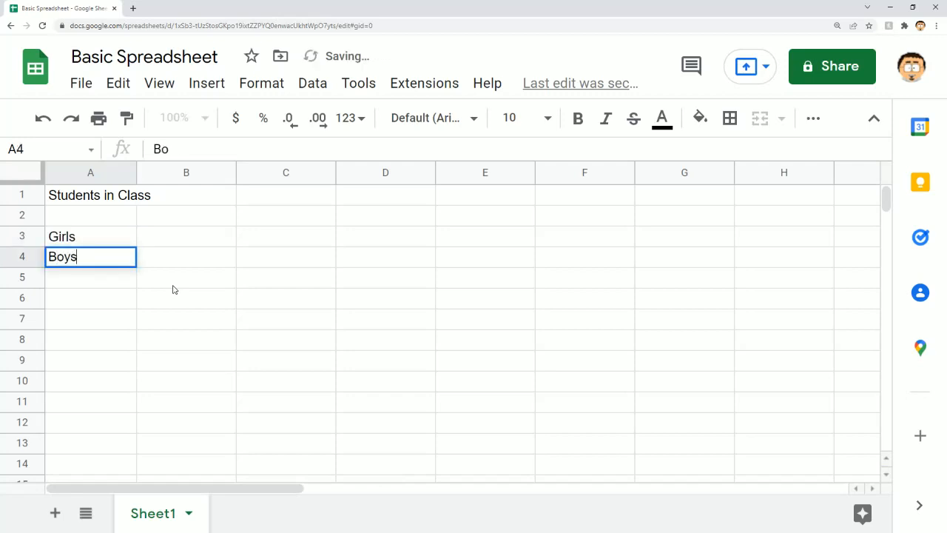
pyautogui.press('Up')
pyautogui.press('Right')
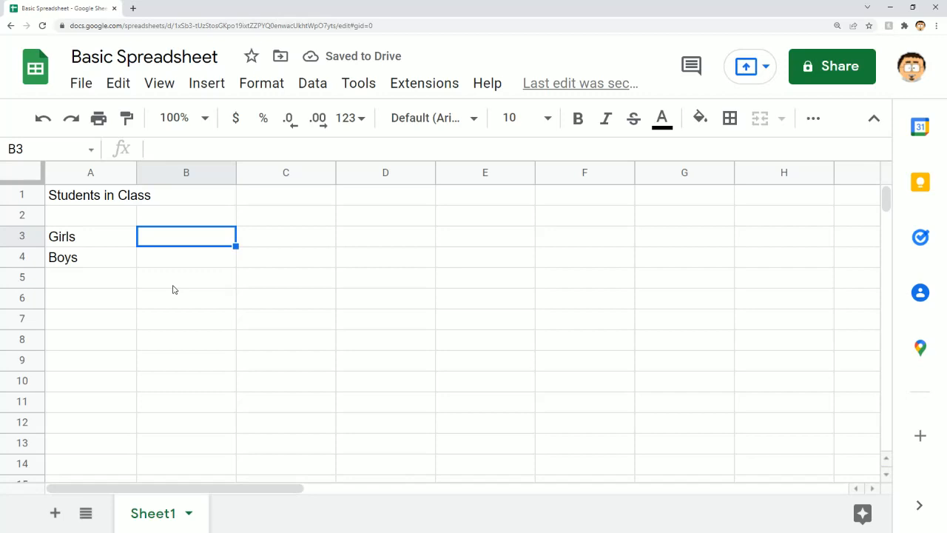
# Enter 14 as the number of girls in B3 and 11 as the number of boys in B4
pyautogui.write('14')
pyautogui.press('Return')
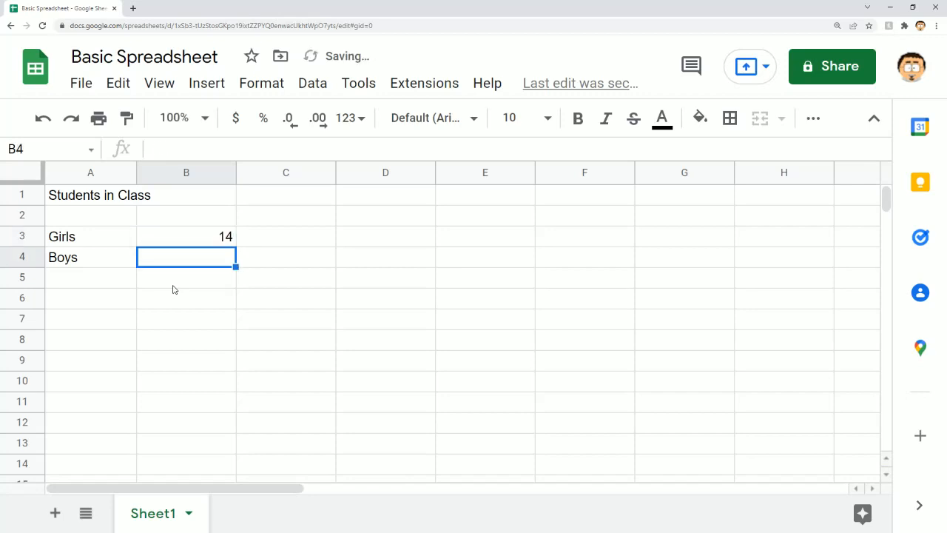
pyautogui.write('11')
pyautogui.press('Return')
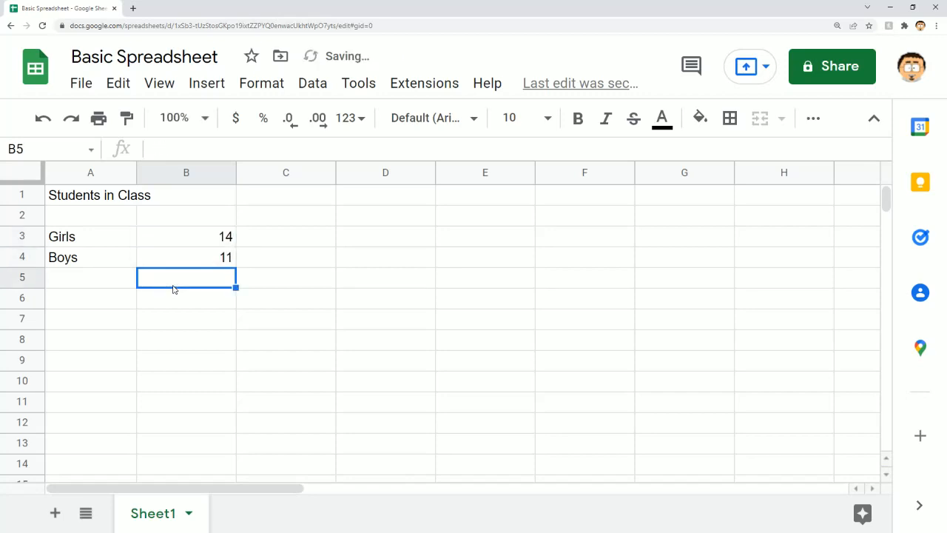
pyautogui.press('Up')
pyautogui.press('Up')
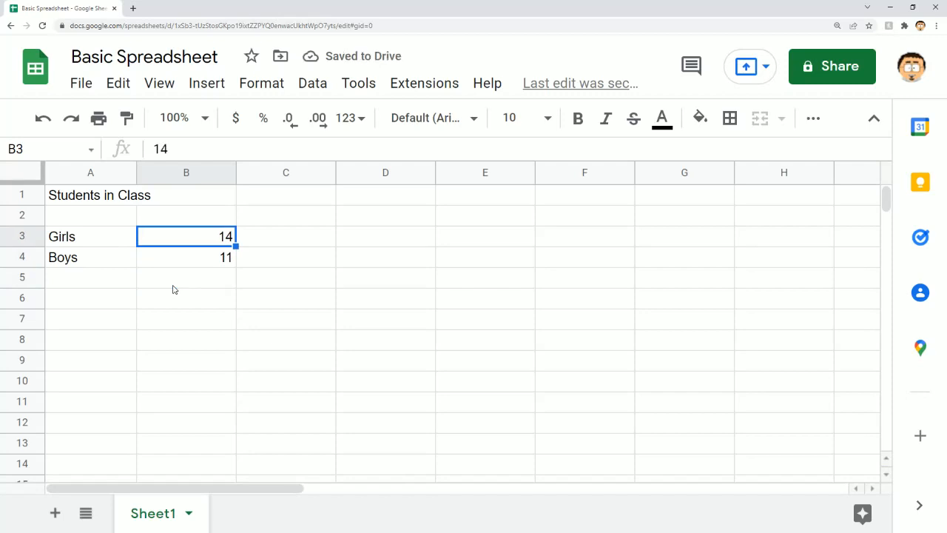
pyautogui.press('Down')
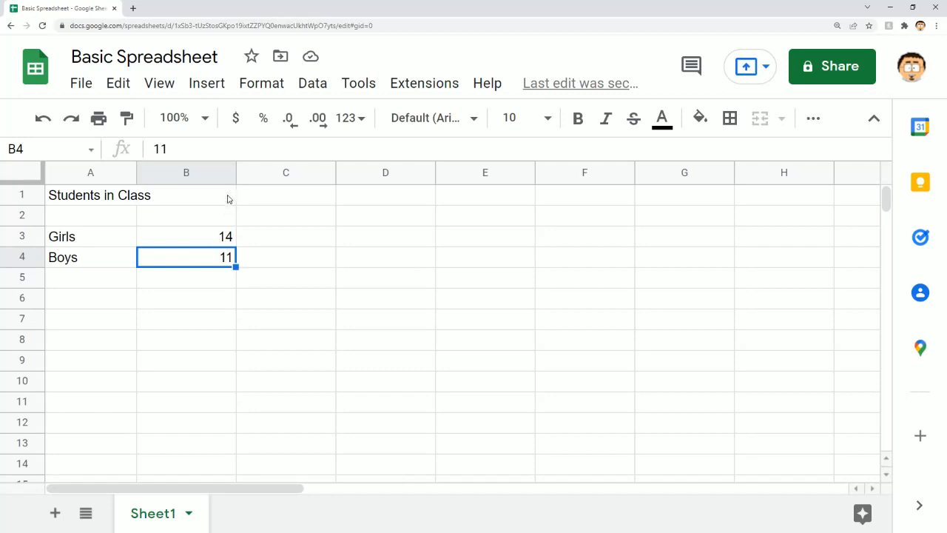
# Narrow column B to roughly two thirds of column A's width, and enter the label "Total" in A6
pyautogui.moveTo(234, 172); pyautogui.dragTo(194, 172)
pyautogui.click(172, 296)
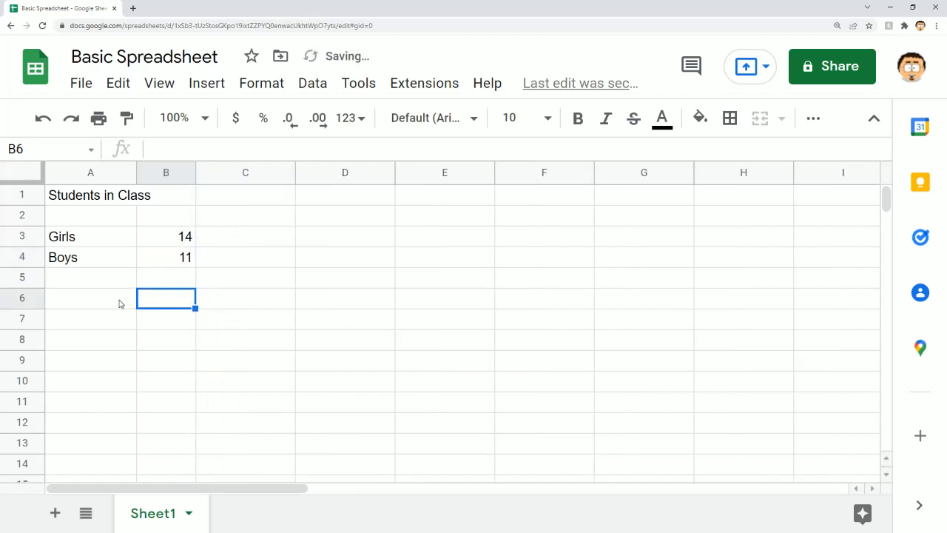
pyautogui.click(120, 303)
pyautogui.write('Total')
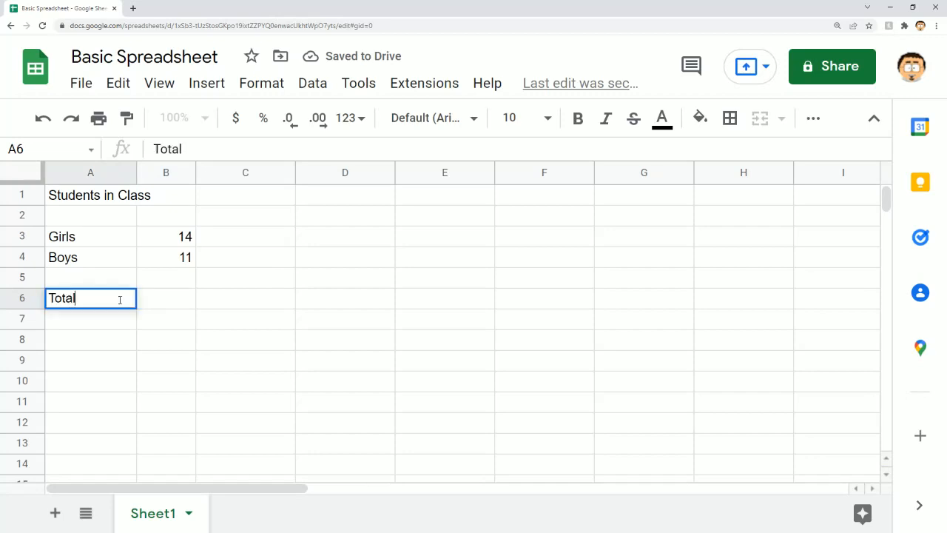
pyautogui.press('Tab')
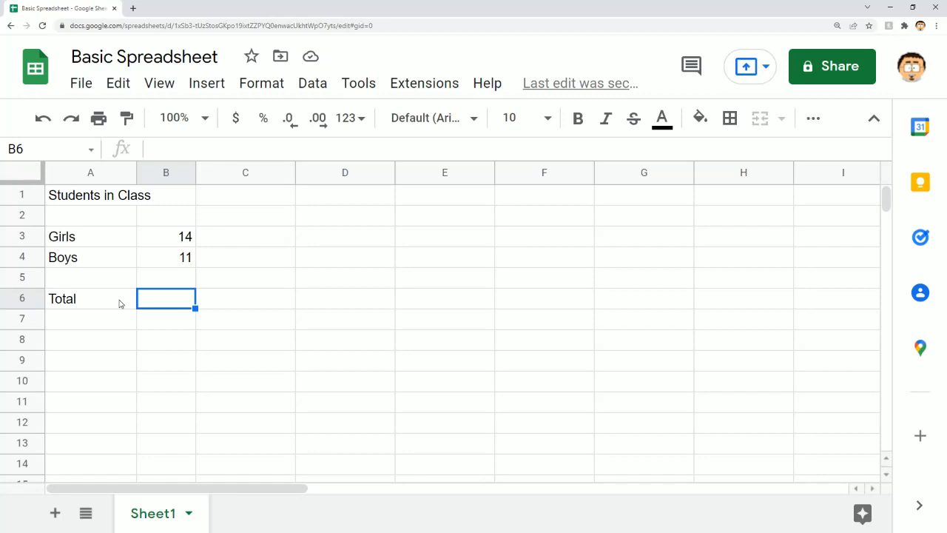
# Enter the total of the girls and boys in B6 as the plain number 25
pyautogui.press('Up')
pyautogui.press('Up')
pyautogui.press('Up')
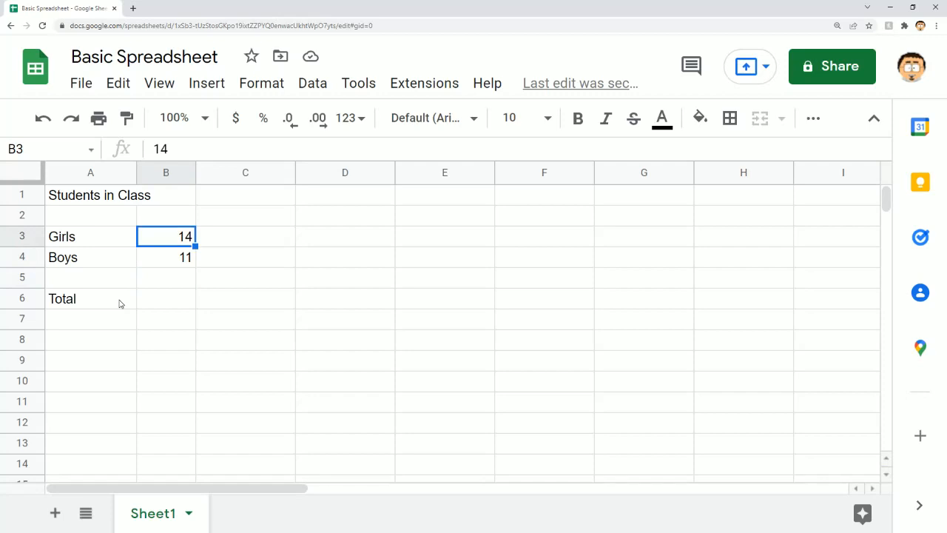
pyautogui.press('Down')
pyautogui.press('Down')
pyautogui.press('Down')
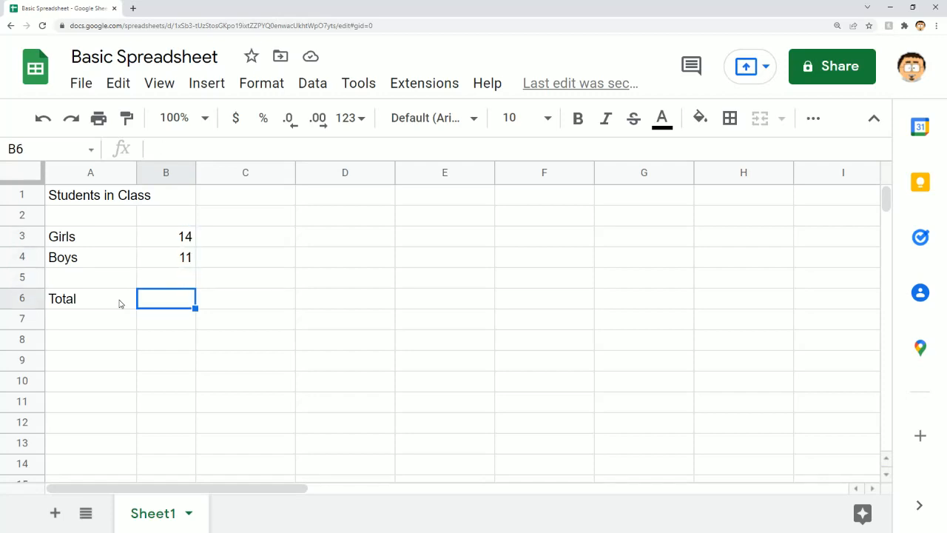
pyautogui.write('25')
pyautogui.press('Return')
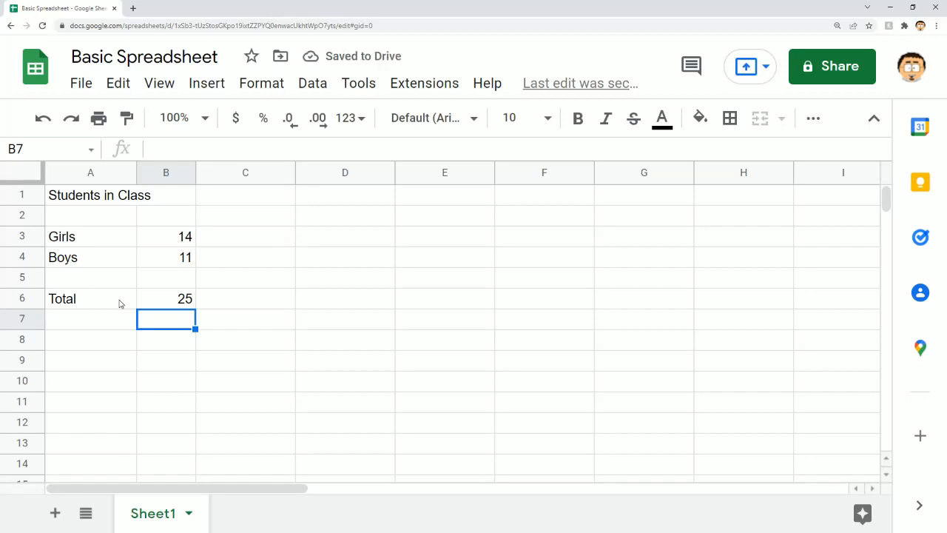
# Set the number of girls in B3 to 13 and return to the total in B6
pyautogui.press('Up')
pyautogui.press('Up')
pyautogui.press('Up')
pyautogui.press('Up')
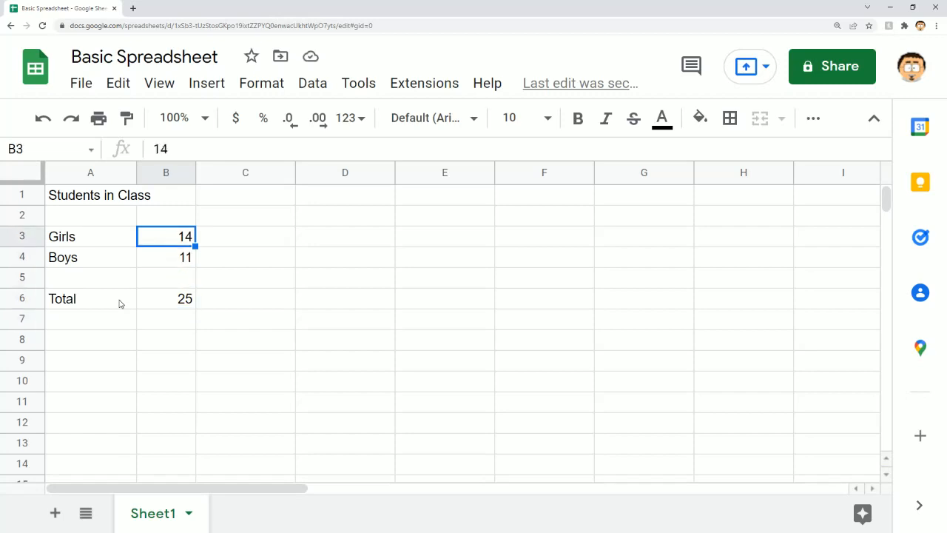
pyautogui.write('13')
pyautogui.press('Return')
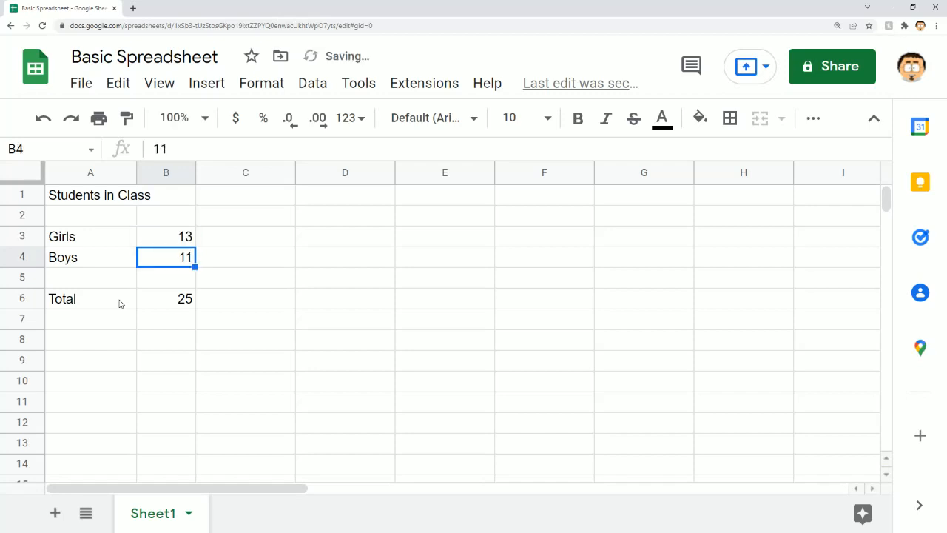
pyautogui.press('Down')
pyautogui.press('Down')
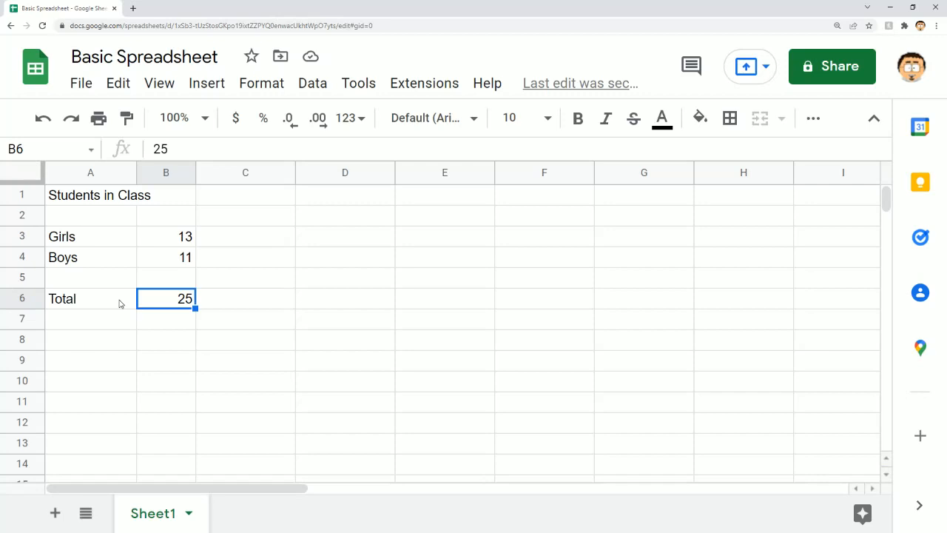
# Undo the last change to the number of girls and clear the plain-number total from B6
pyautogui.hotkey('ctrl', 'z')
pyautogui.press('Down')
pyautogui.press('Down')
pyautogui.press('Down')
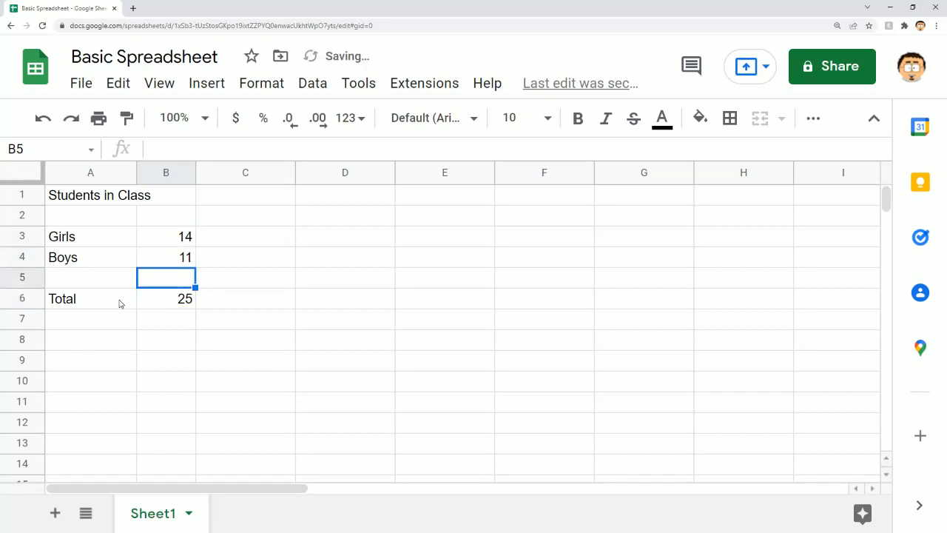
pyautogui.press('Delete')
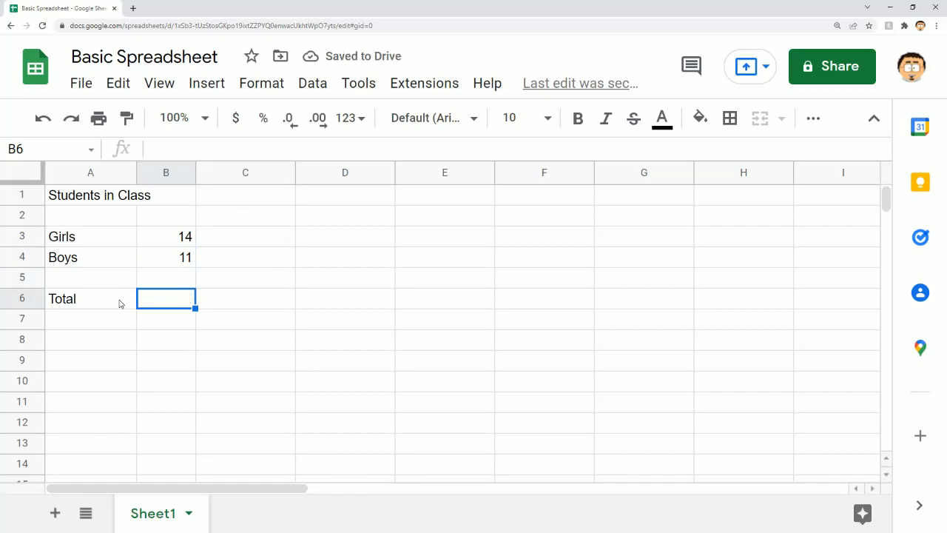
# Enter the formula =B3+B4 in B6 to add the numbers of girls and boys
pyautogui.write('=')
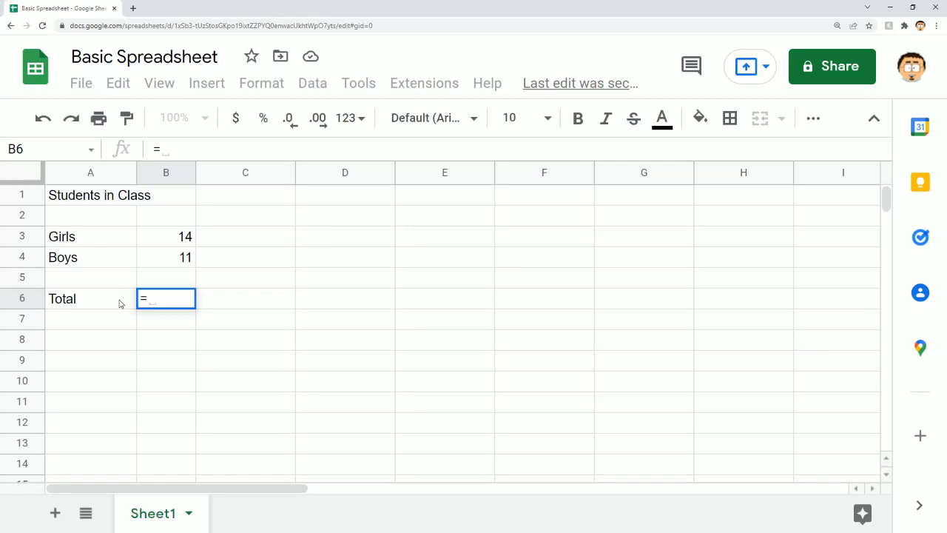
pyautogui.write('B3')
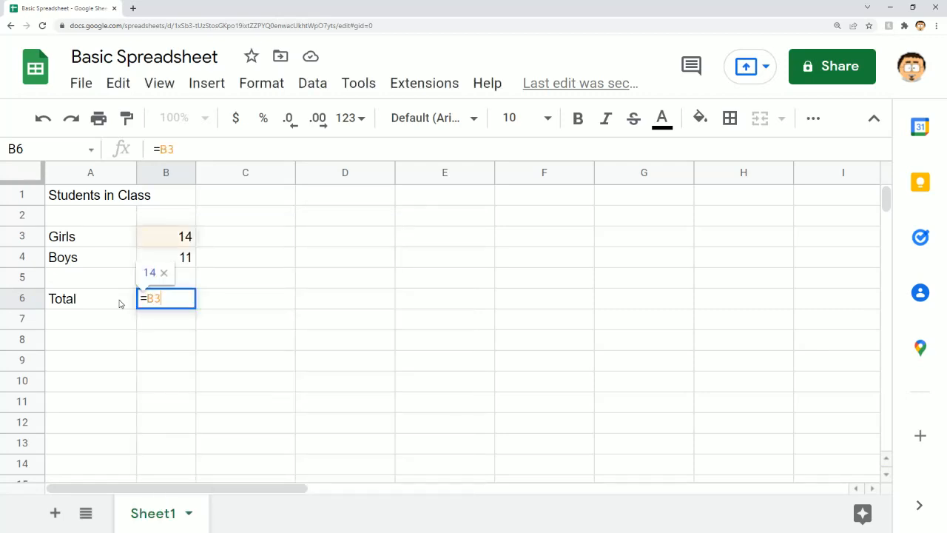
pyautogui.write('+B4')
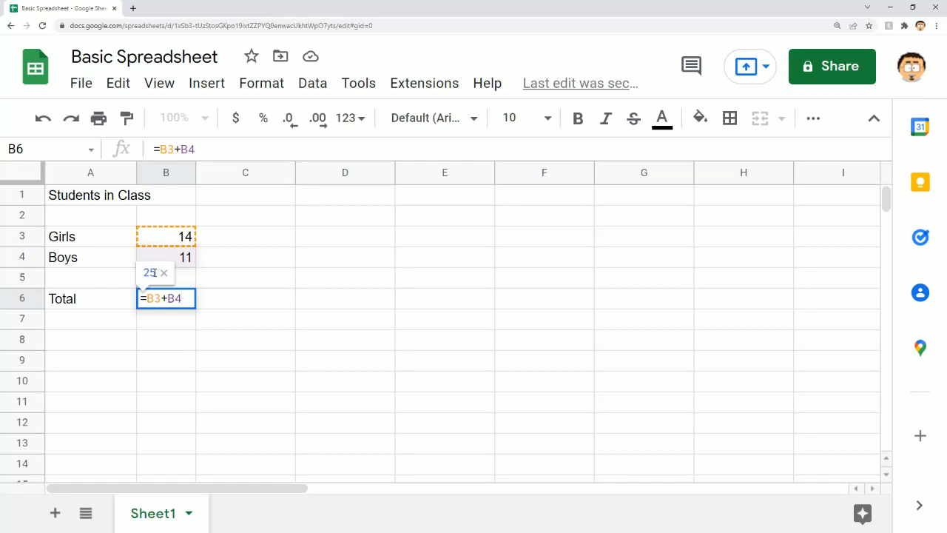
pyautogui.press('Return')
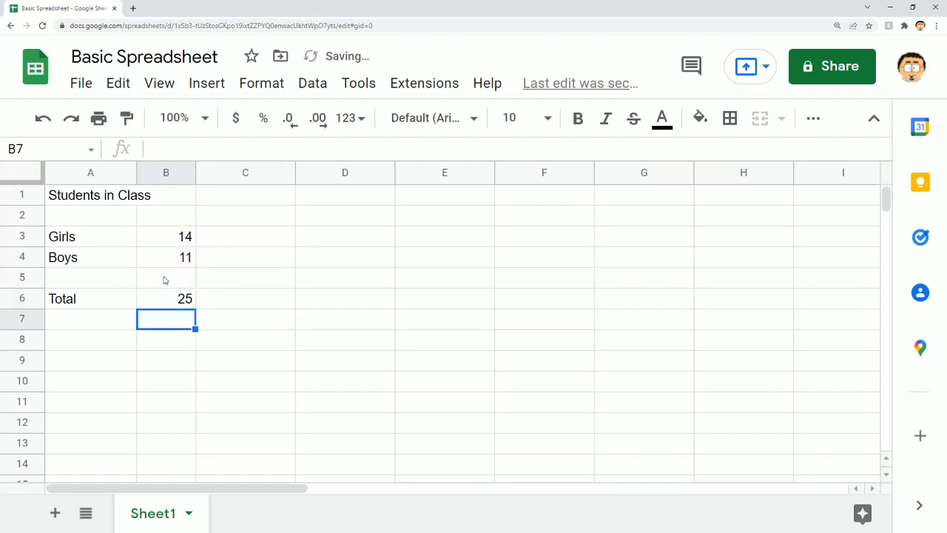
# Set the number of girls in B3 to 13 and select the total formula in B6
pyautogui.click(210, 304)
pyautogui.click(187, 242)
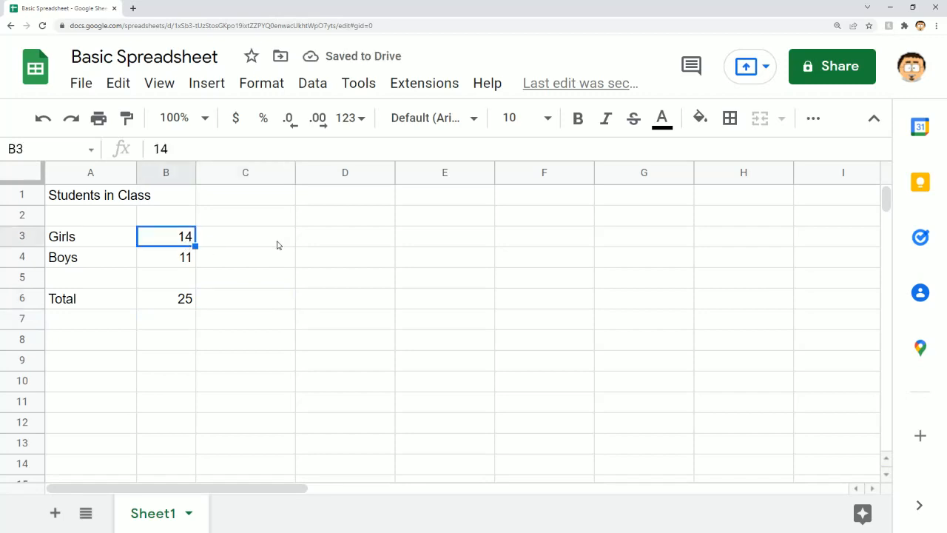
pyautogui.write('13')
pyautogui.press('Return')
pyautogui.press('Down')
pyautogui.press('Down')
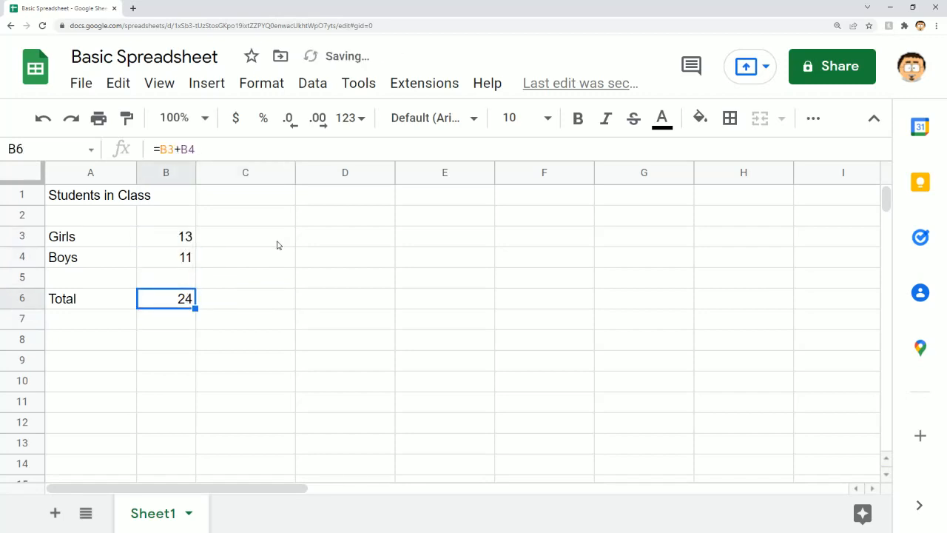
# Set the number of boys in B4 to 14 and return to the total in B6
pyautogui.press('Up')
pyautogui.press('Up')
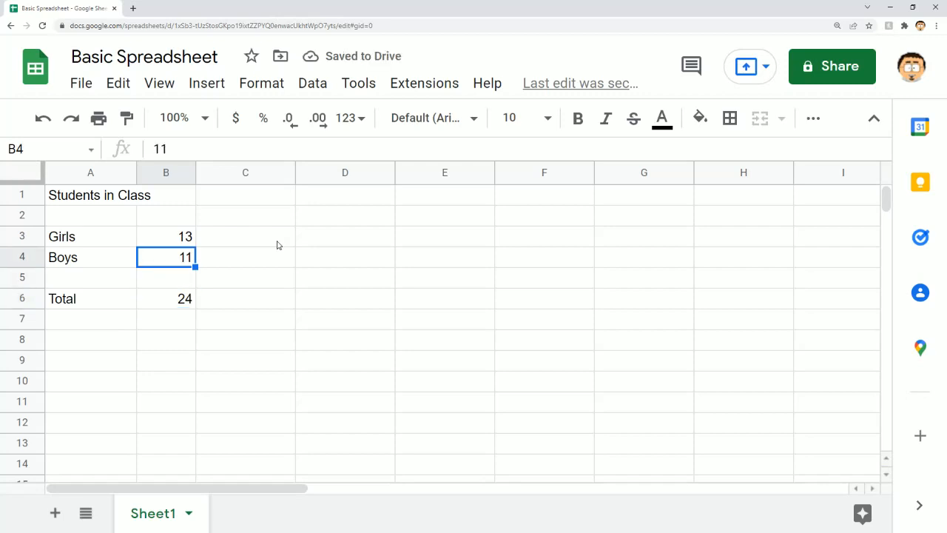
pyautogui.write('14')
pyautogui.press('Return')
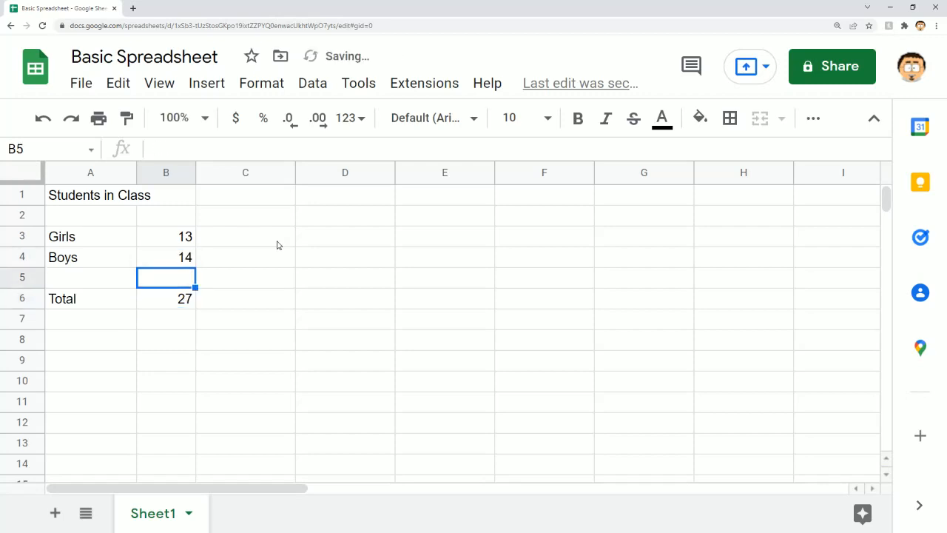
pyautogui.press('Down')
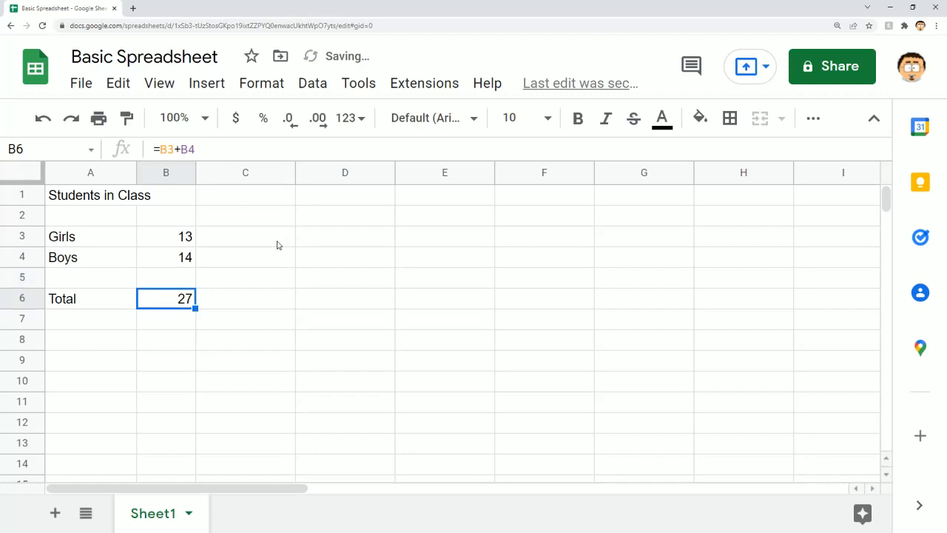
pyautogui.press('Up')
pyautogui.press('Up')
pyautogui.press('Down')
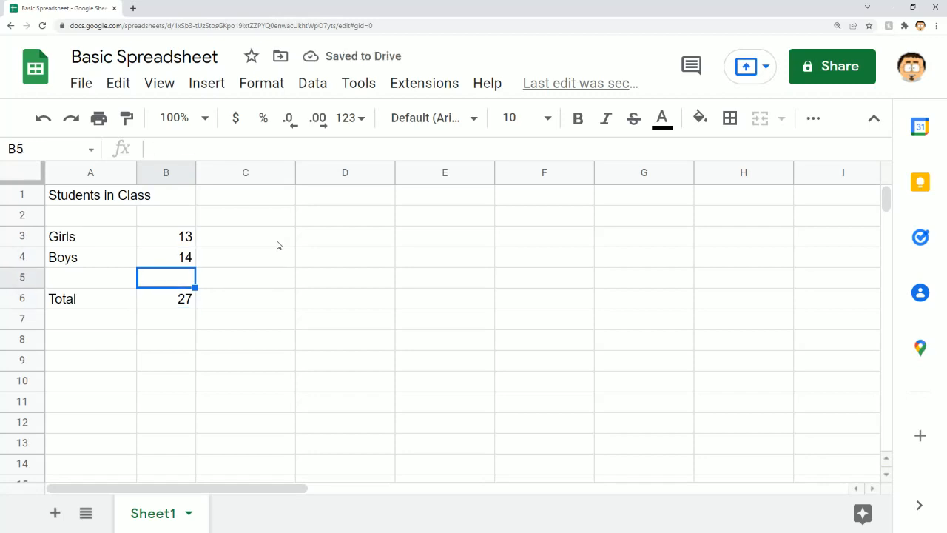
pyautogui.press('Down')
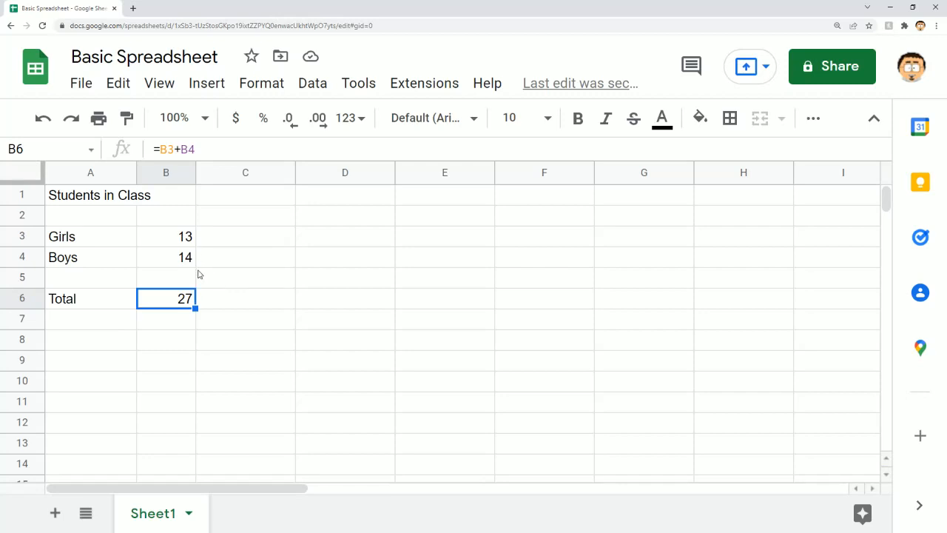
# Replace the addition formula in B6 with =sum(B3:B4), selecting the girls and boys counts as the range
pyautogui.press('Delete')
pyautogui.write('=sum(')
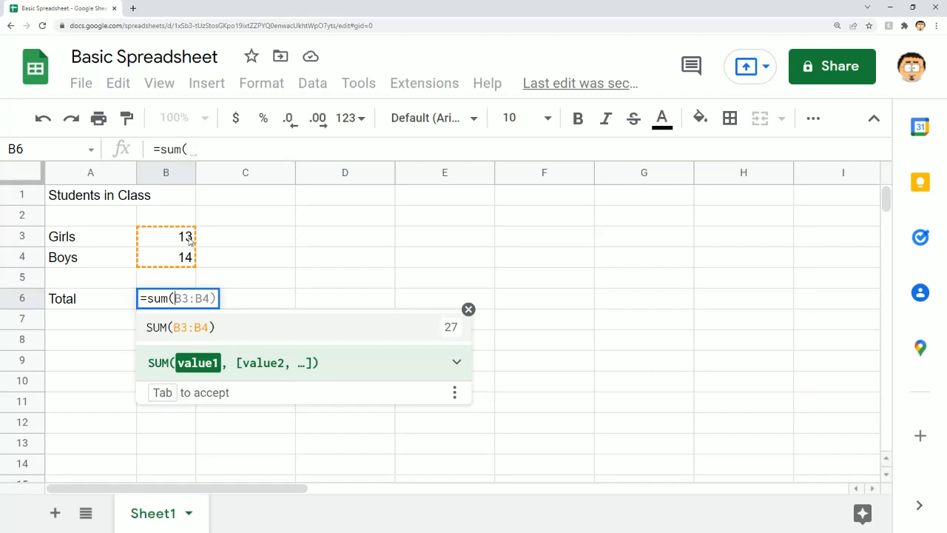
pyautogui.moveTo(178, 238); pyautogui.dragTo(173, 254)
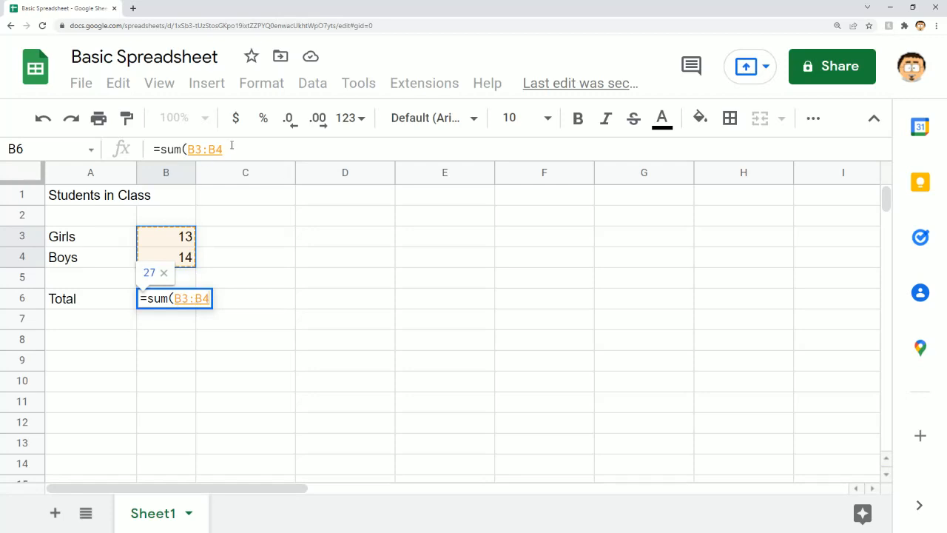
pyautogui.click(233, 148)
pyautogui.write(')')
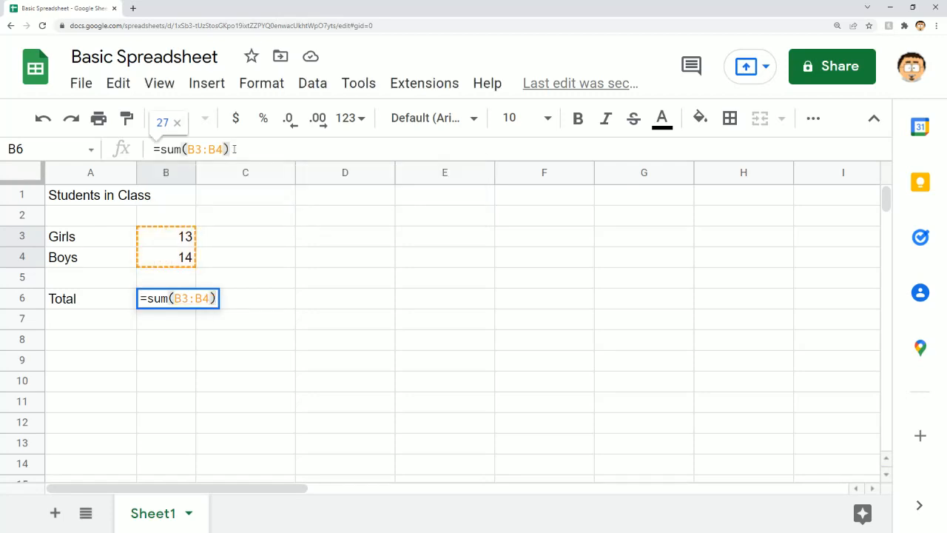
pyautogui.press('Return')
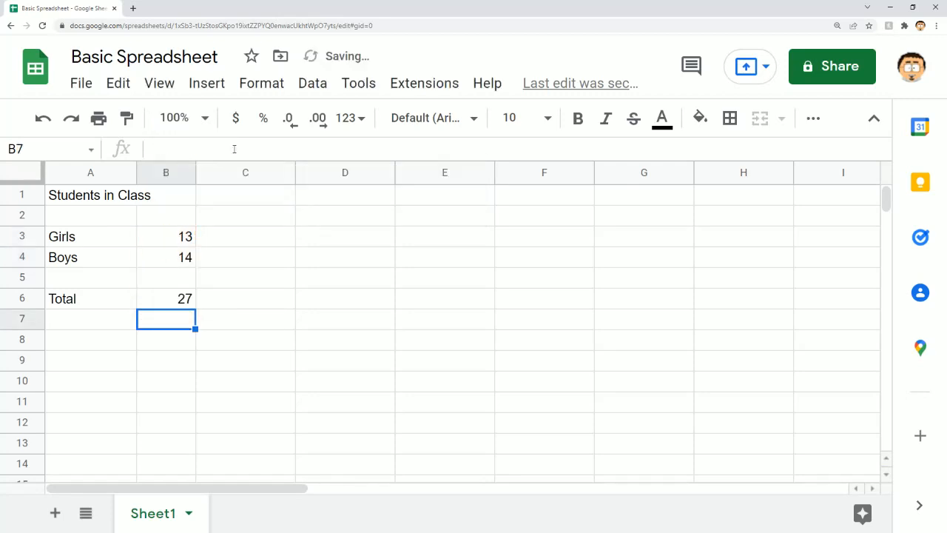
# Set the number of girls in B3 to 11 and select the SUM formula cell B6 to check the total
pyautogui.press('Up')
pyautogui.press('Up')
pyautogui.press('Up')
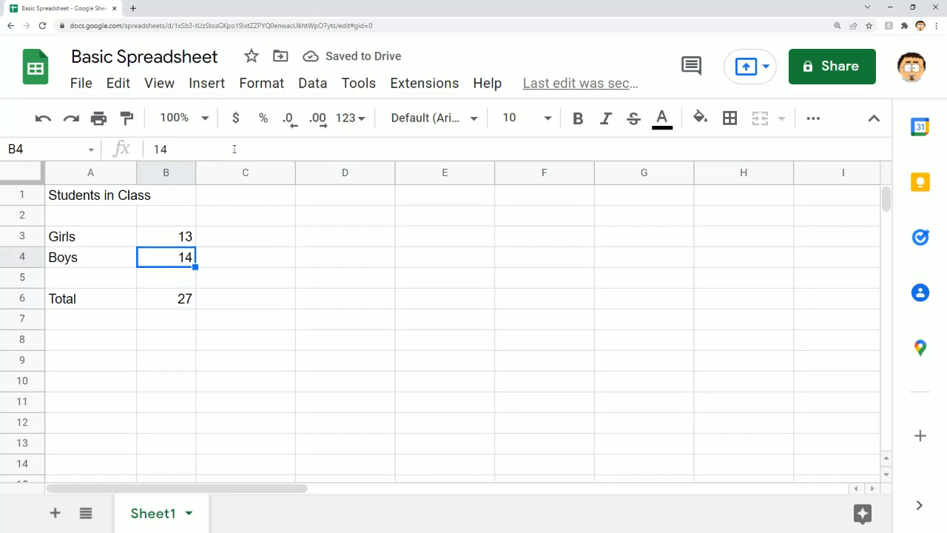
pyautogui.press('Up')
pyautogui.write('11')
pyautogui.press('Return')
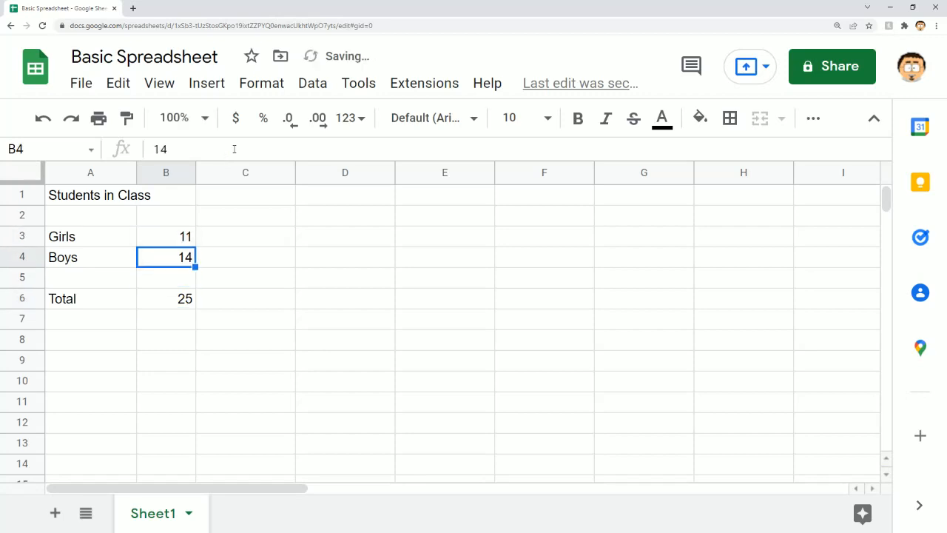
pyautogui.press('Down')
pyautogui.press('Down')
pyautogui.press('Down')
pyautogui.press('Up')
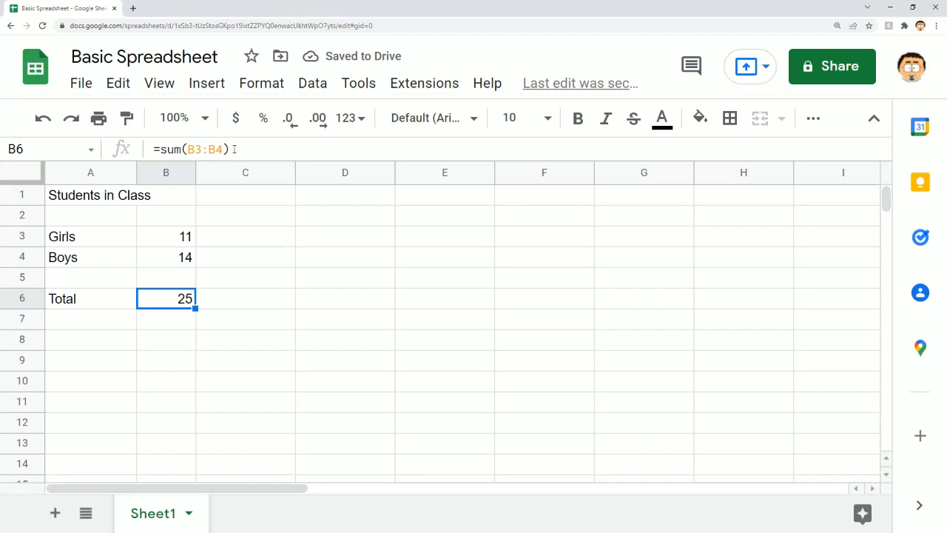
pyautogui.press('Up')
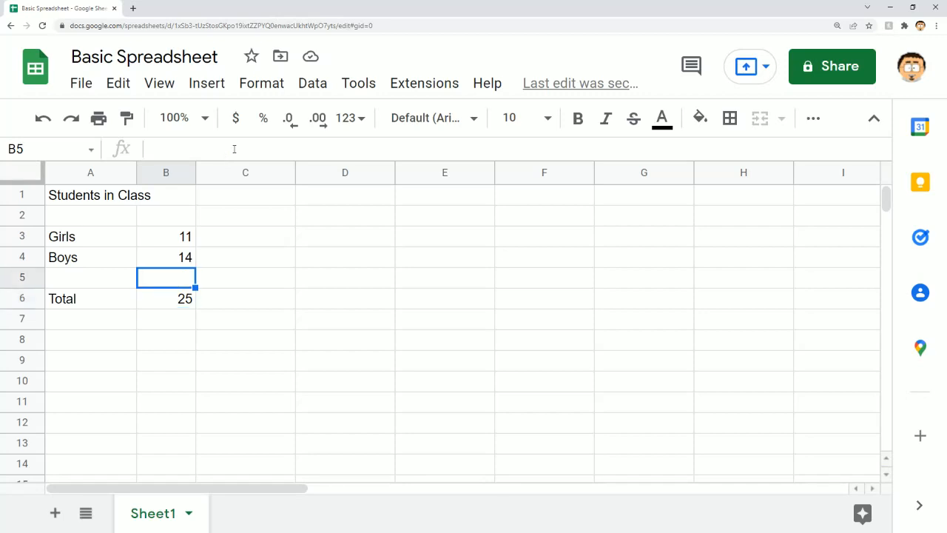
pyautogui.press('Down')
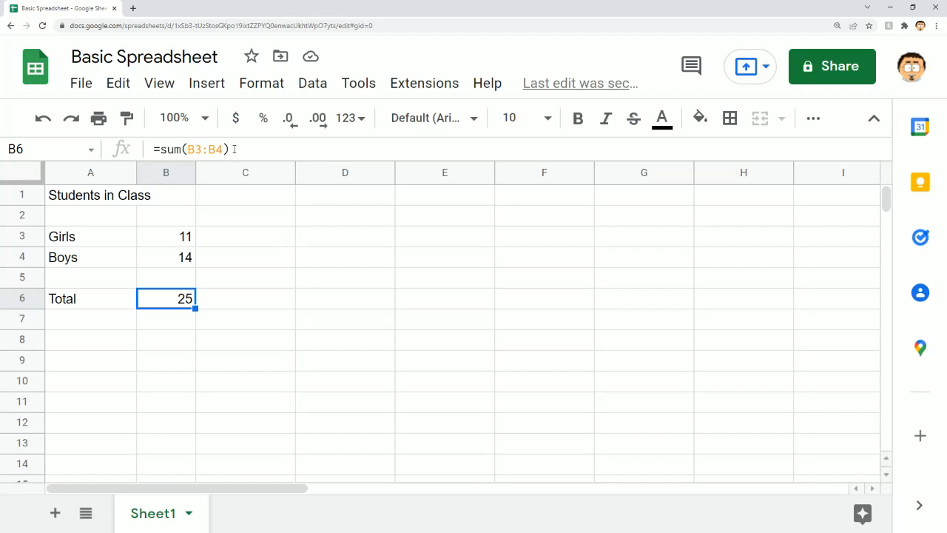
pyautogui.press('Return')
pyautogui.press('Up')
pyautogui.press('Right')
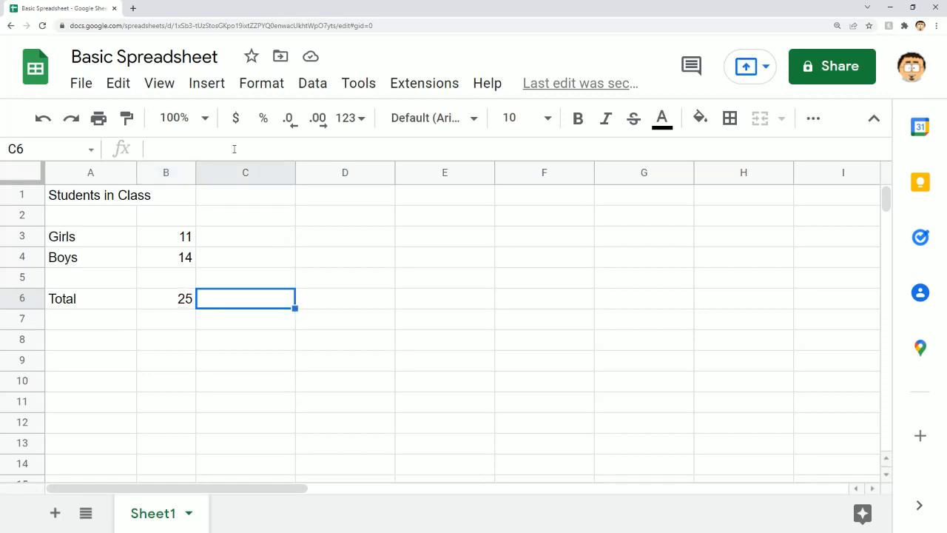
pyautogui.press('Up')
pyautogui.press('Up')
pyautogui.press('Up')
pyautogui.press('Left')
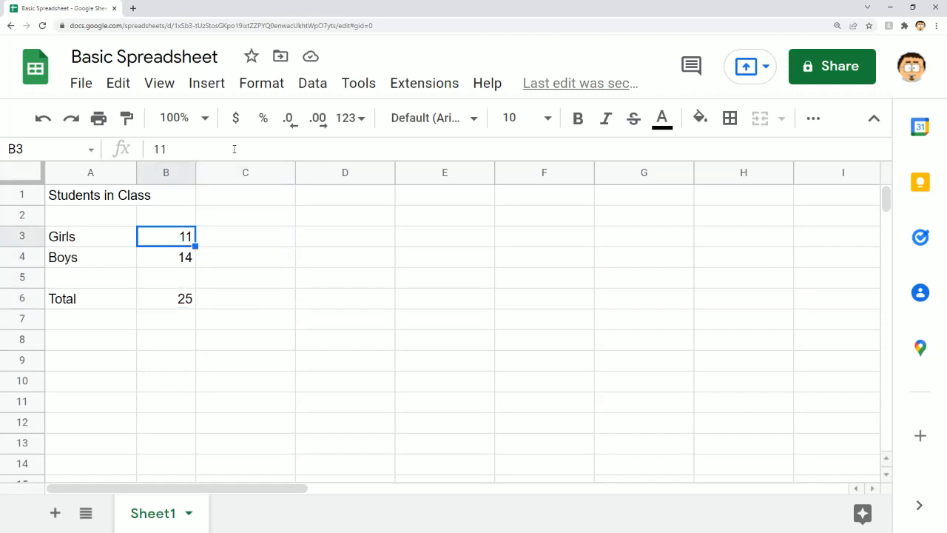
pyautogui.press('Right')
pyautogui.press('Right')
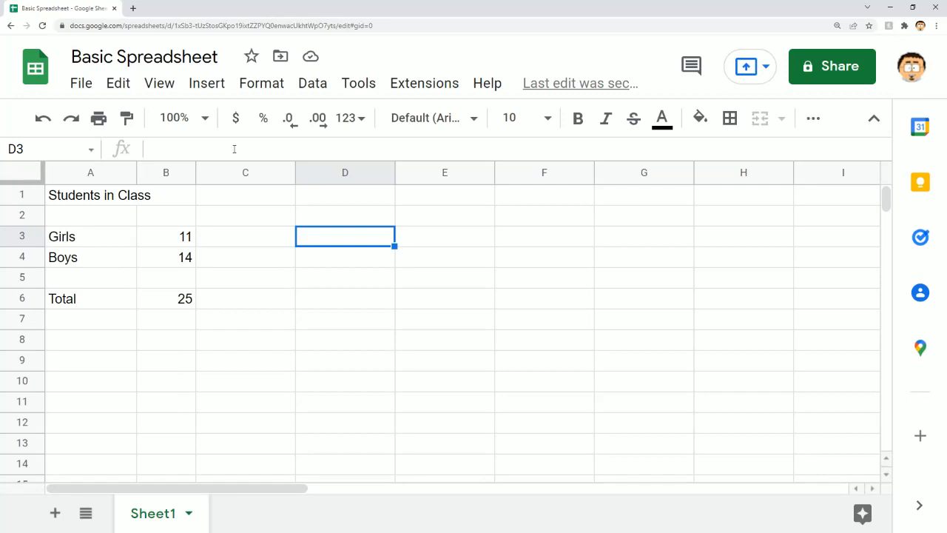
# Enter $20 in cell C3, beside the girls count
pyautogui.press('Left')
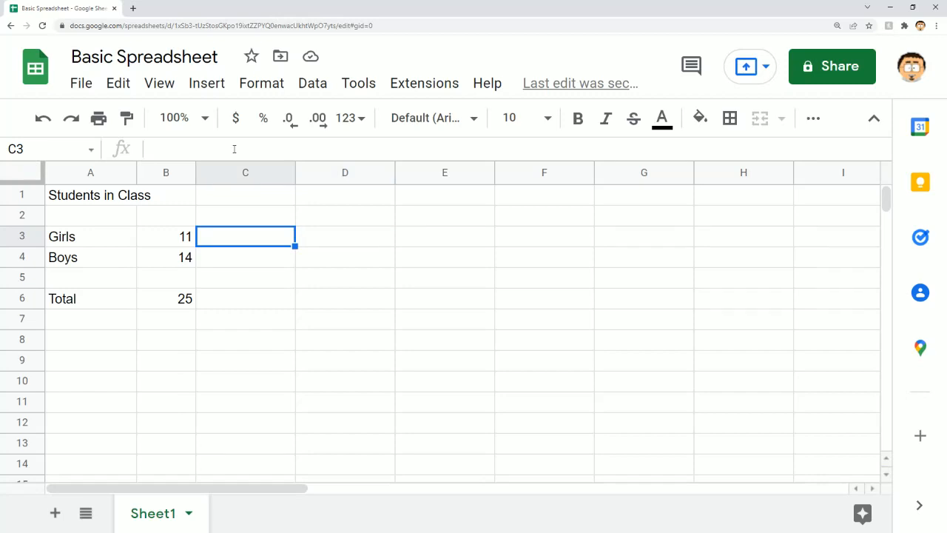
pyautogui.press('Right')
pyautogui.press('Left')
pyautogui.write('$')
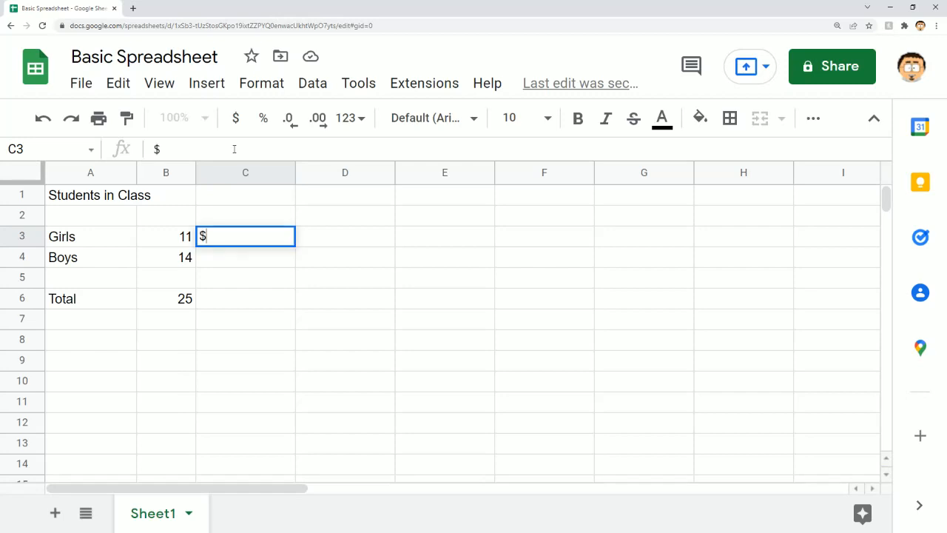
pyautogui.write('20')
pyautogui.press('Return')
pyautogui.press('Up')
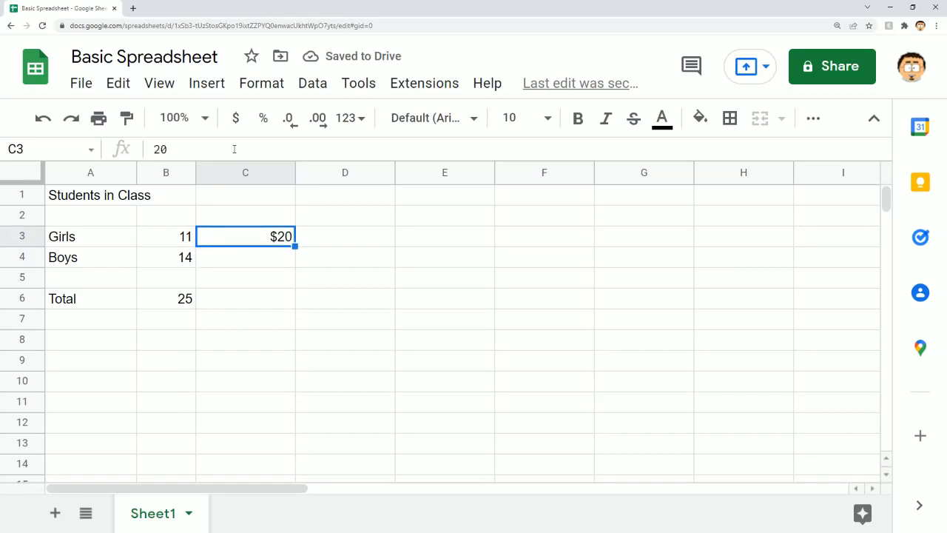
# Enter 15 in cell C4 beside the boys count and apply the Currency number format to it
pyautogui.press('Down')
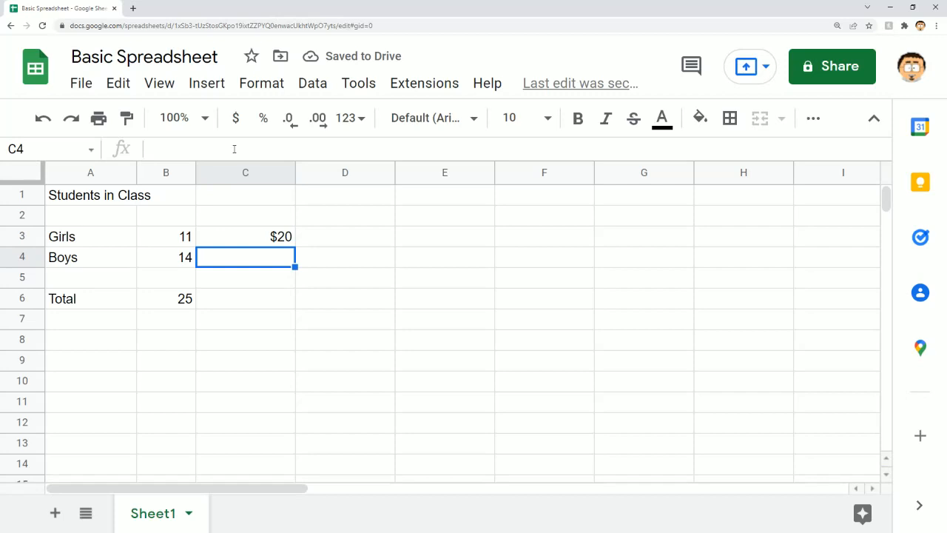
pyautogui.write('15')
pyautogui.press('Return')
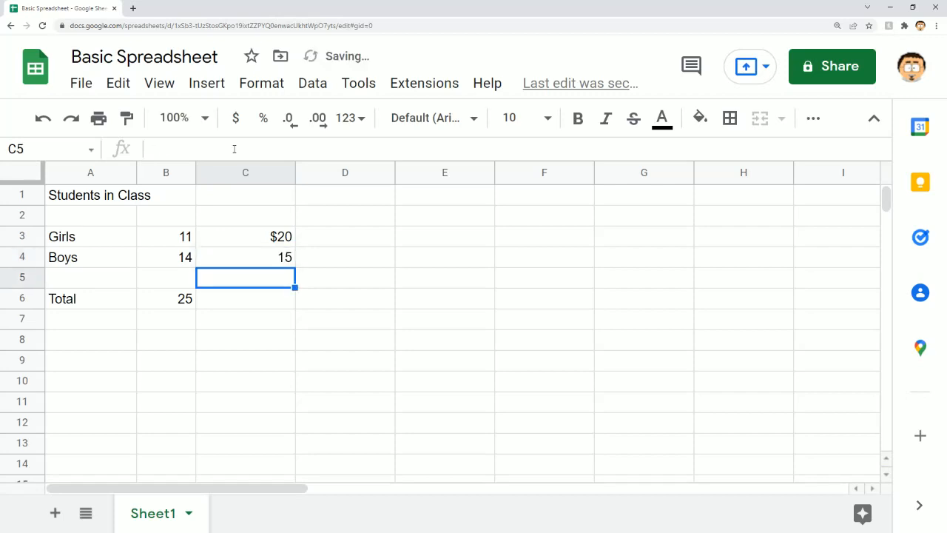
pyautogui.press('Up')
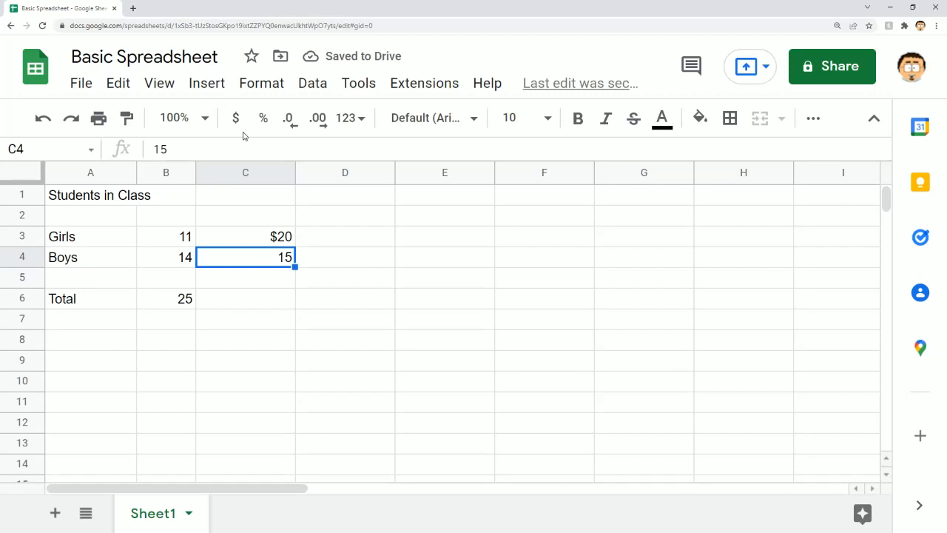
pyautogui.click(265, 84)
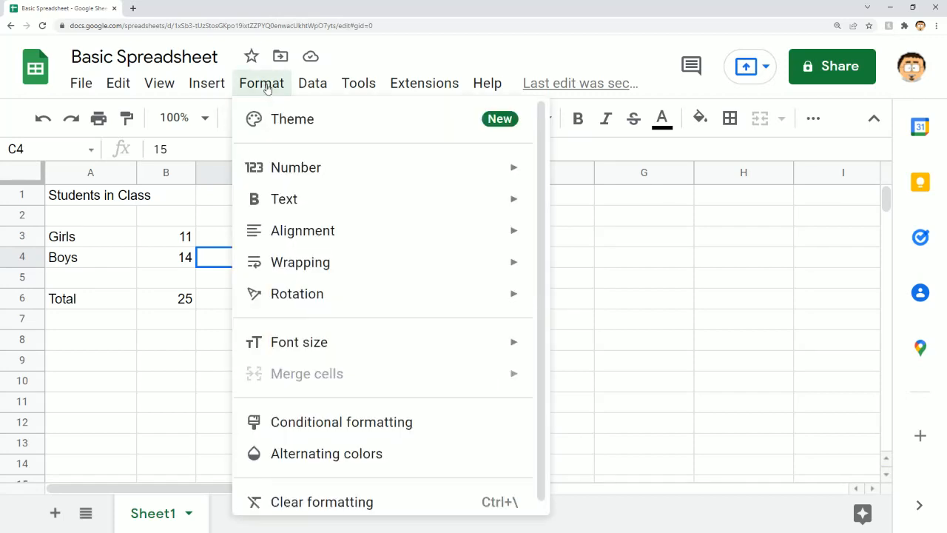
pyautogui.moveTo(321, 163)
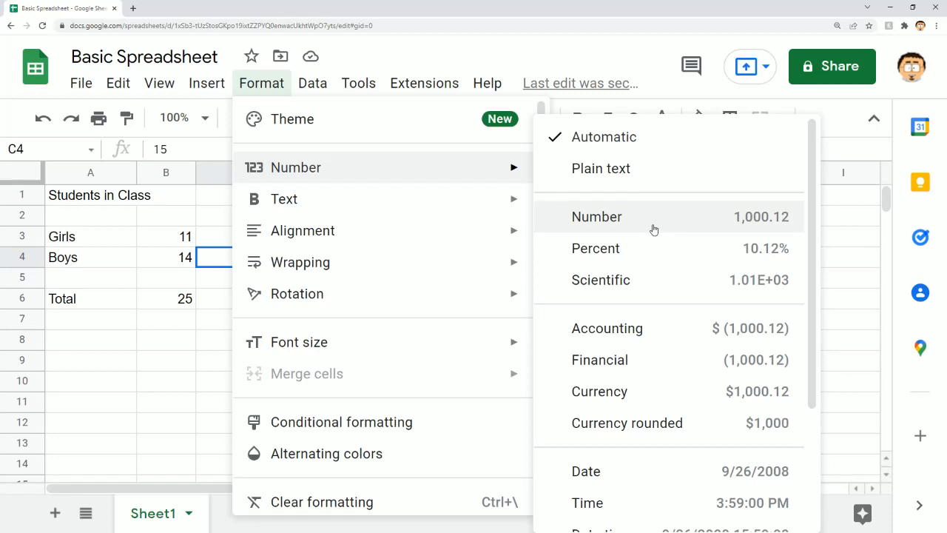
pyautogui.click(635, 396)
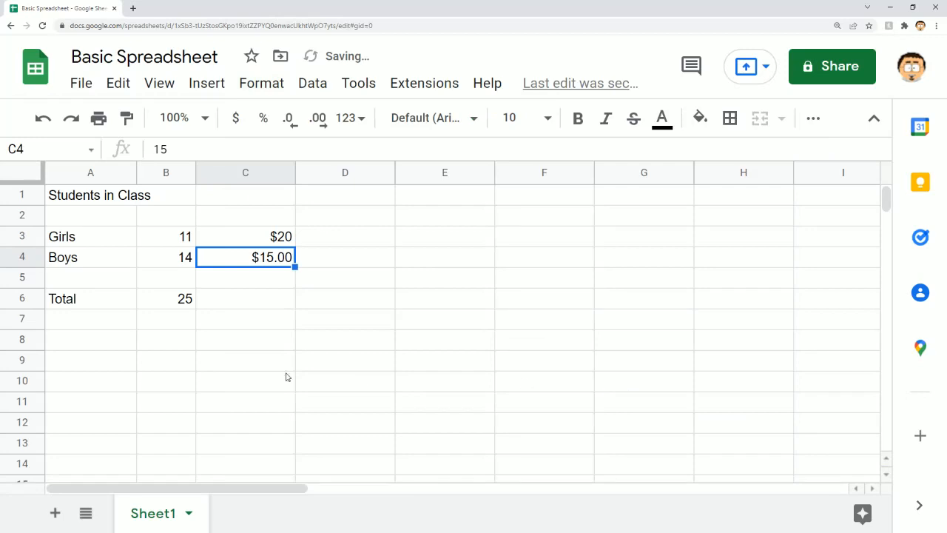
# Review the available number formats for cell C3 and apply the Currency format to it
pyautogui.click(289, 241)
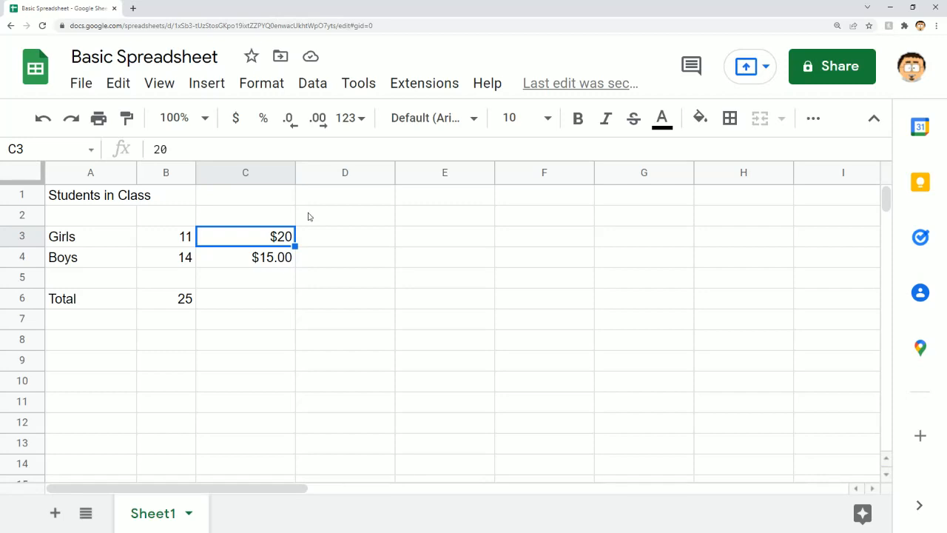
pyautogui.click(276, 83)
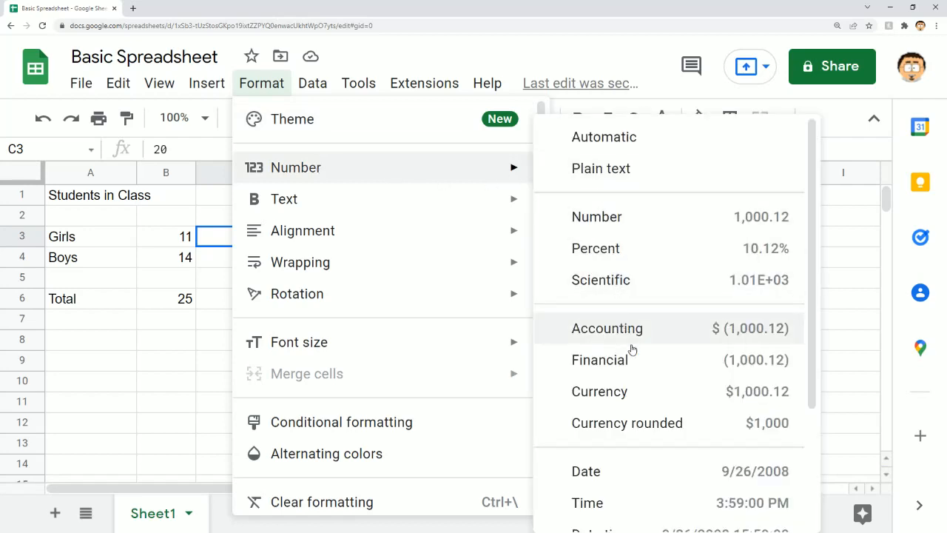
pyautogui.scroll(-2, 641, 364)
pyautogui.scroll(-1, 641, 363)
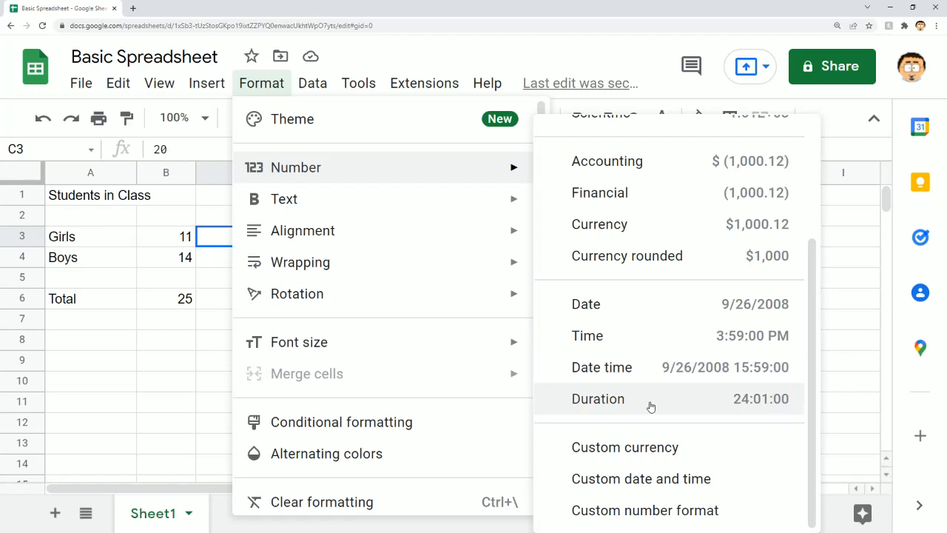
pyautogui.scroll(4, 650, 406)
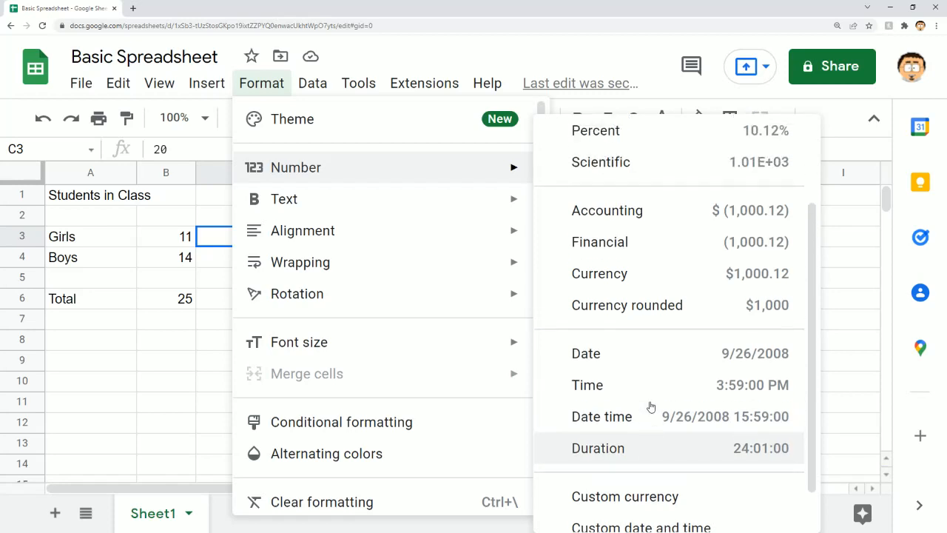
pyautogui.scroll(1, 659, 380)
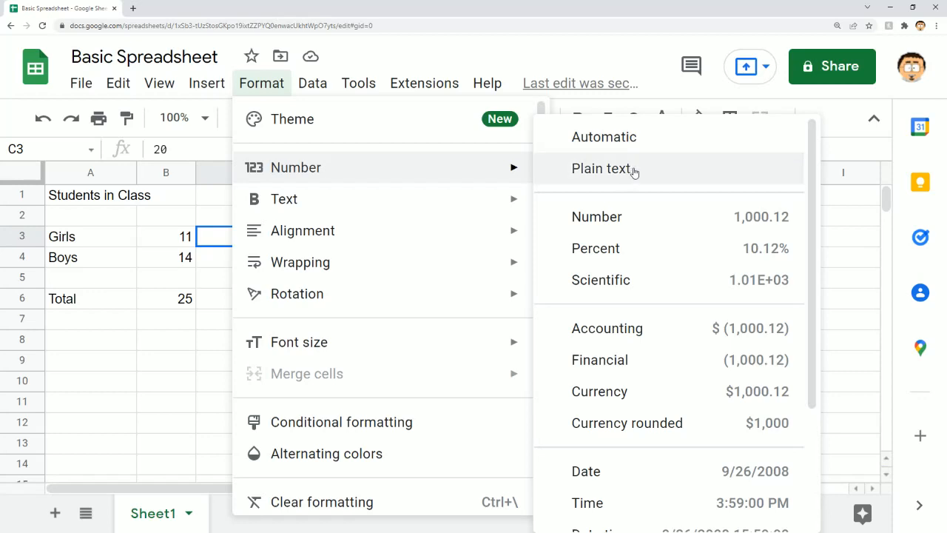
pyautogui.click(628, 394)
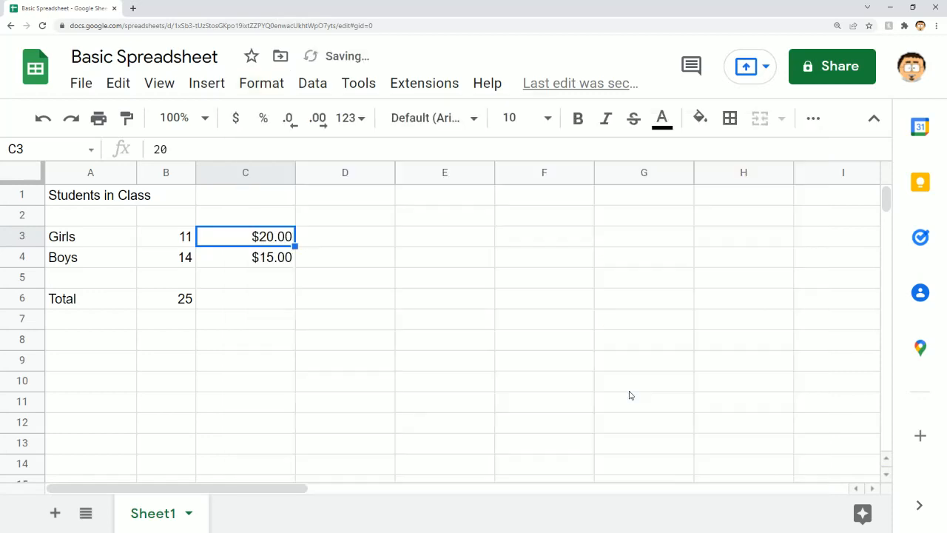
# Enter the formula =B3*C3 in D3 to multiply the girls count by its dollar amount, without accepting an autofill for D4
pyautogui.click(330, 303)
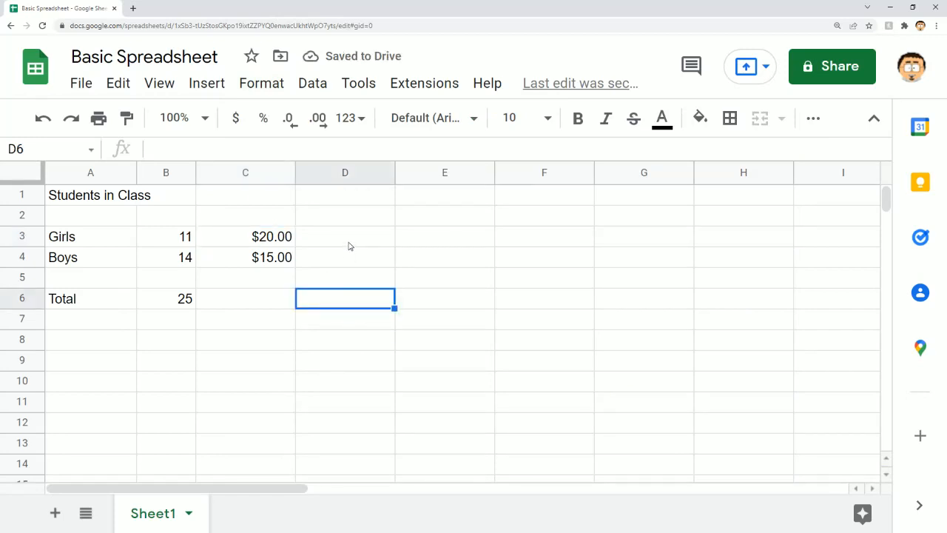
pyautogui.click(349, 243)
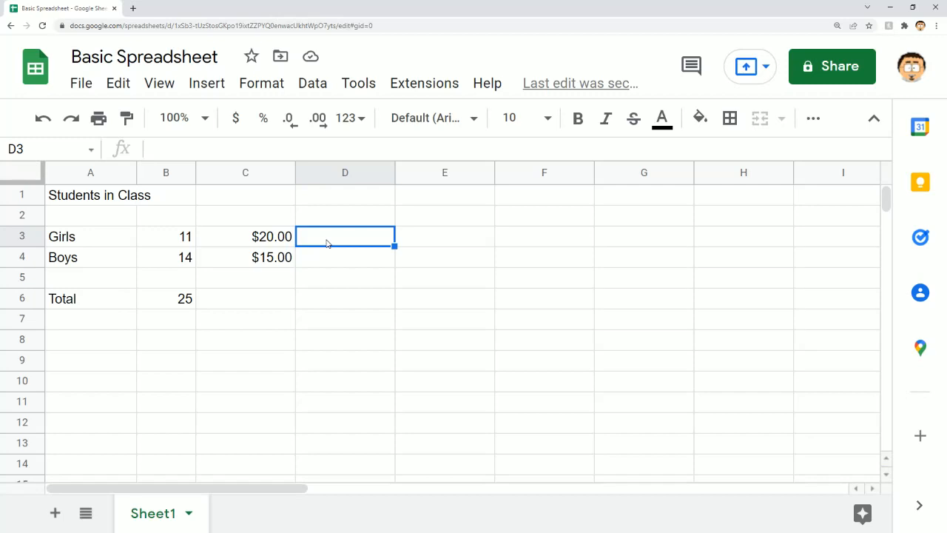
pyautogui.write('=')
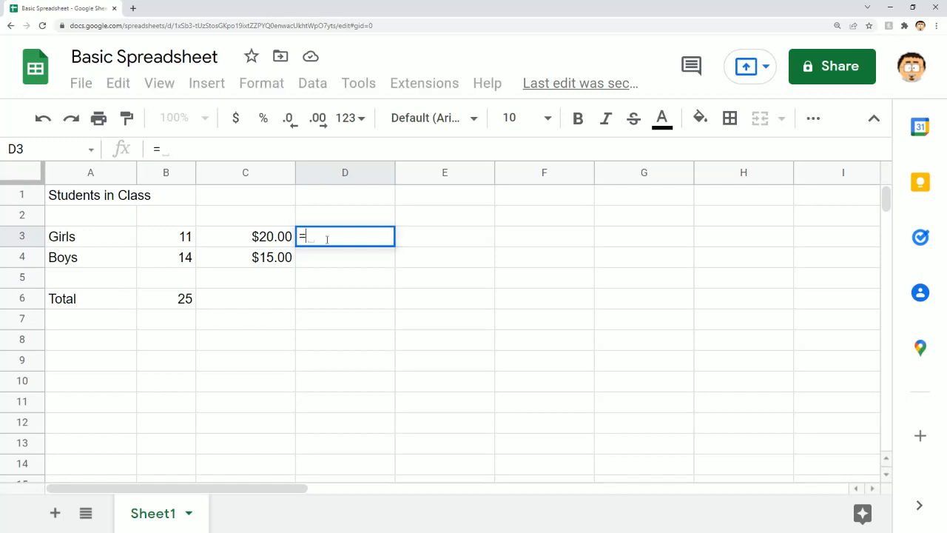
pyautogui.click(188, 241)
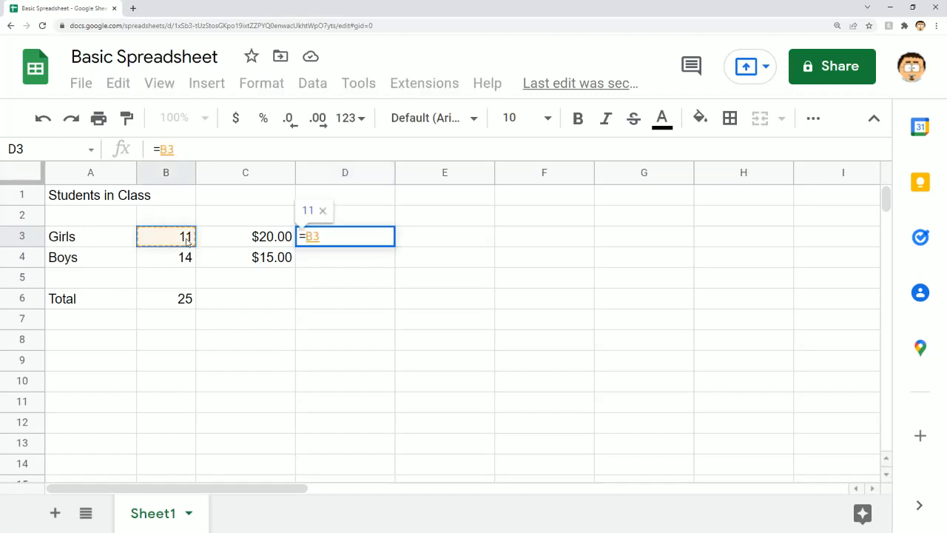
pyautogui.write('*')
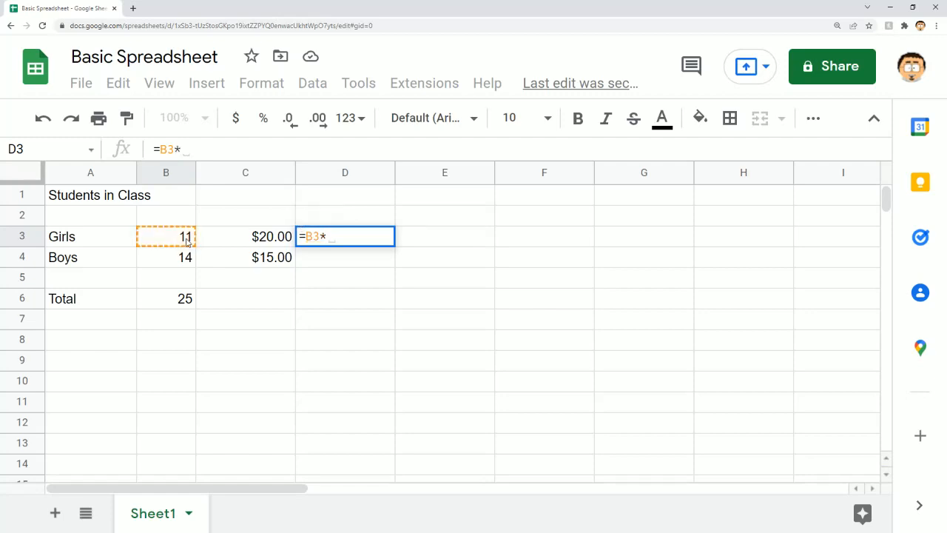
pyautogui.click(230, 238)
pyautogui.press('Return')
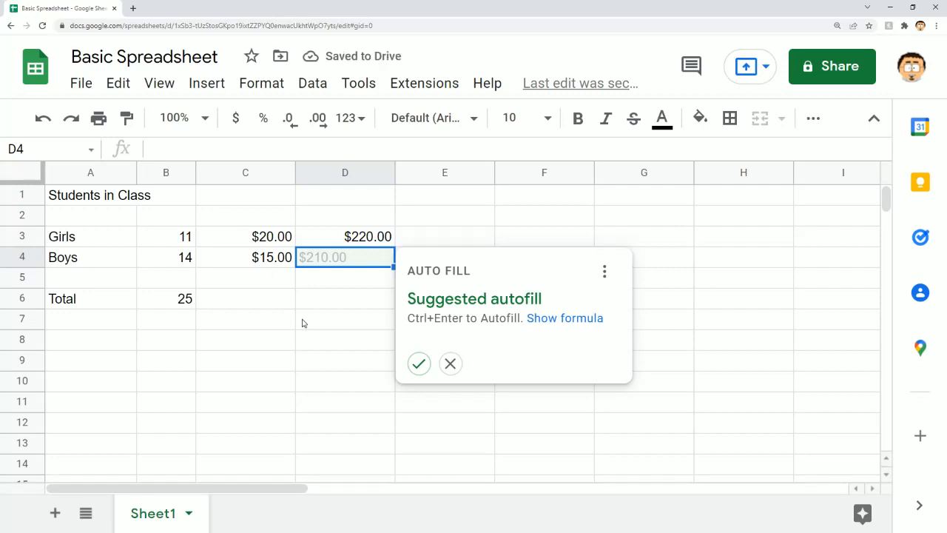
pyautogui.click(332, 337)
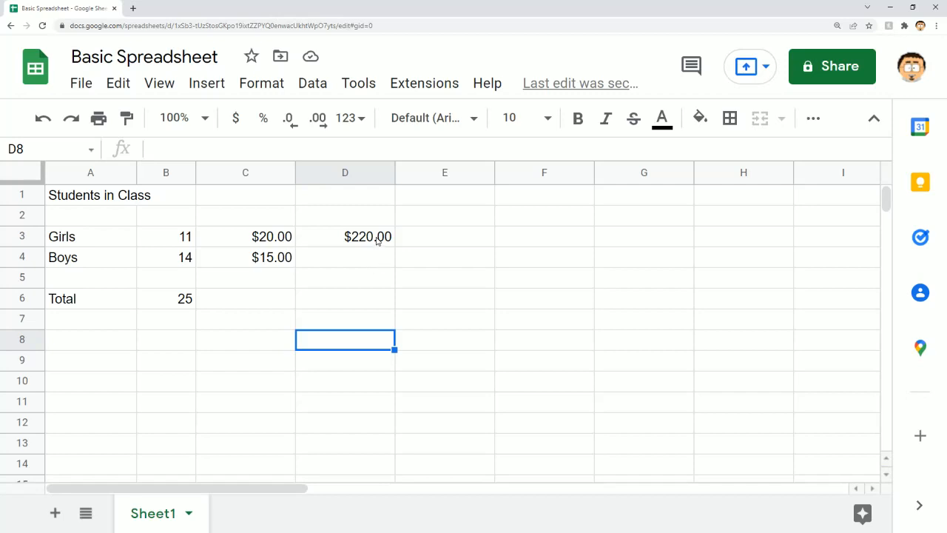
# Check the multiplication formula in D3 and copy it into D4 for the boys row
pyautogui.click(377, 240)
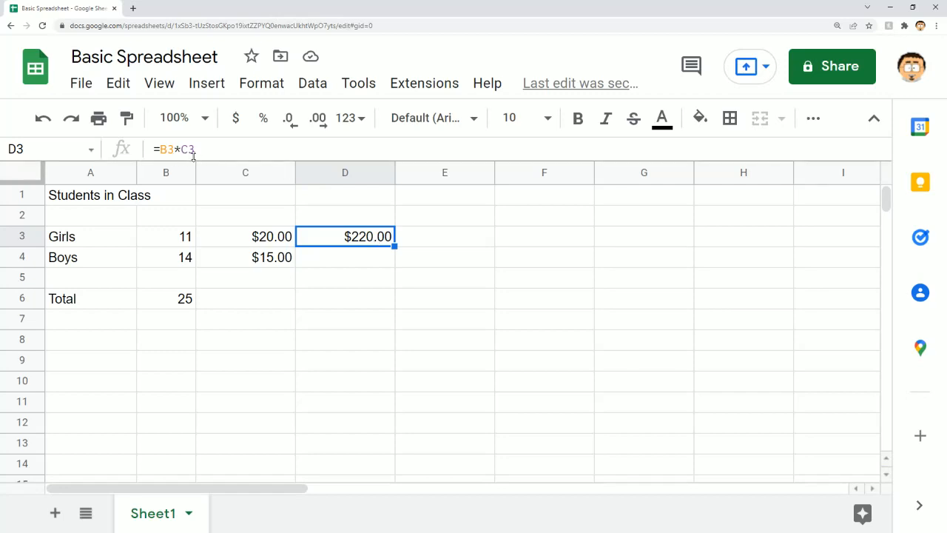
pyautogui.click(339, 264)
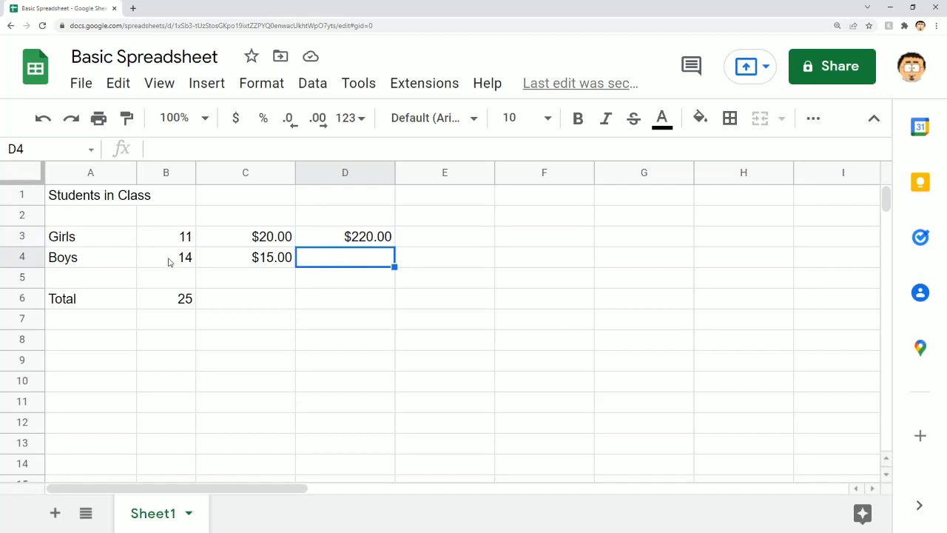
pyautogui.click(336, 239)
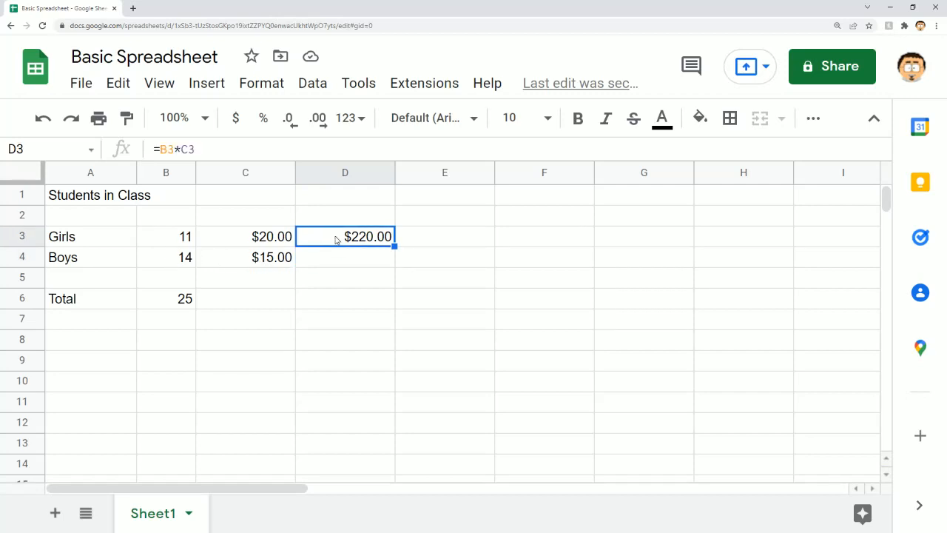
pyautogui.hotkey('ctrl', 'c')
pyautogui.click(338, 261)
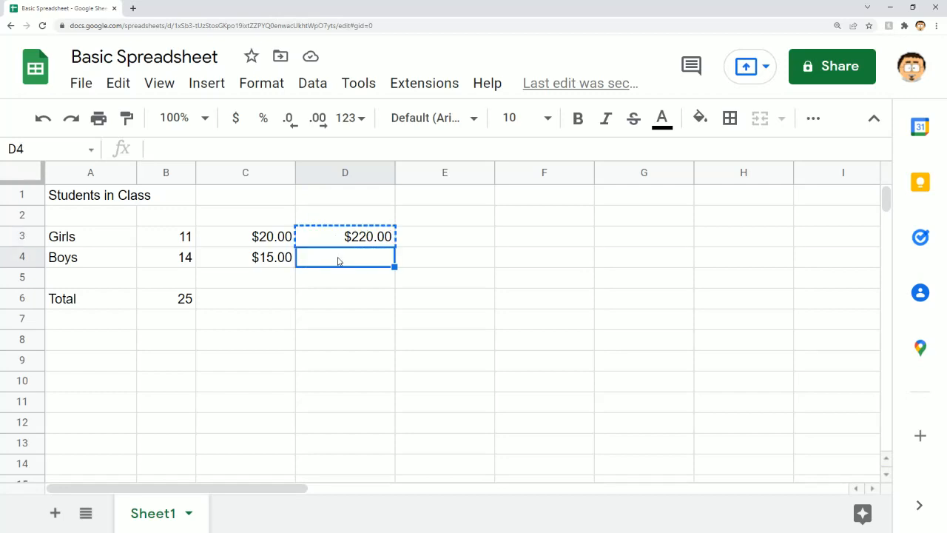
pyautogui.hotkey('ctrl', 'v')
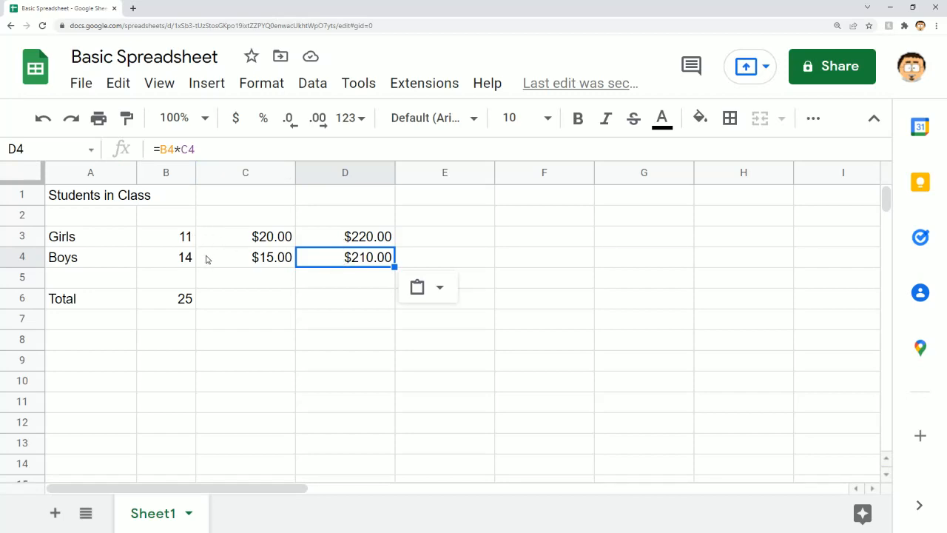
pyautogui.click(308, 300)
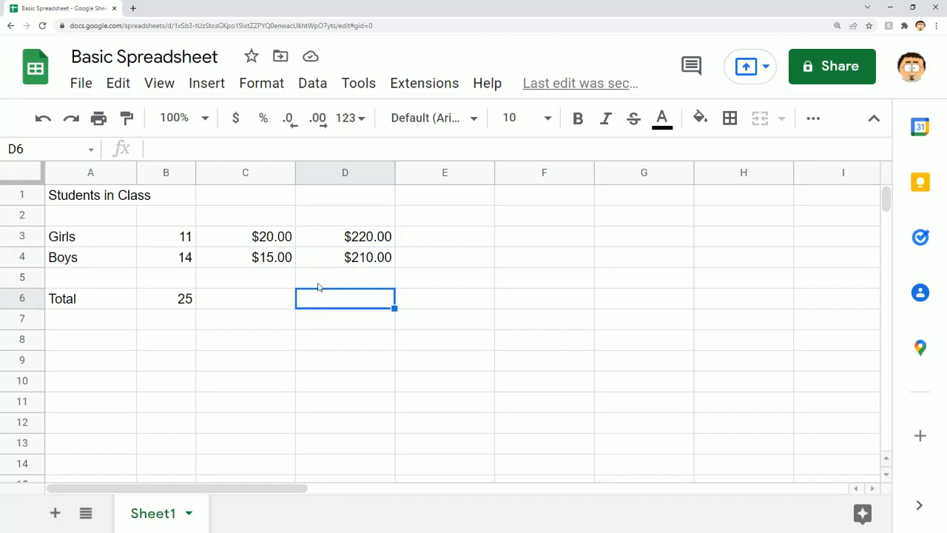
# Enter 50 in cell C1 and select the girls multiplication formula in D3
pyautogui.click(270, 201)
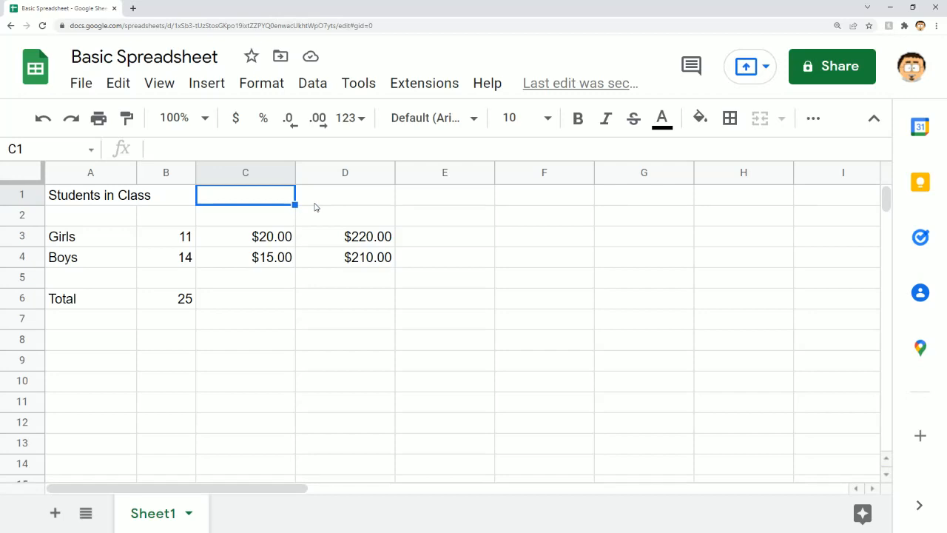
pyautogui.write('50')
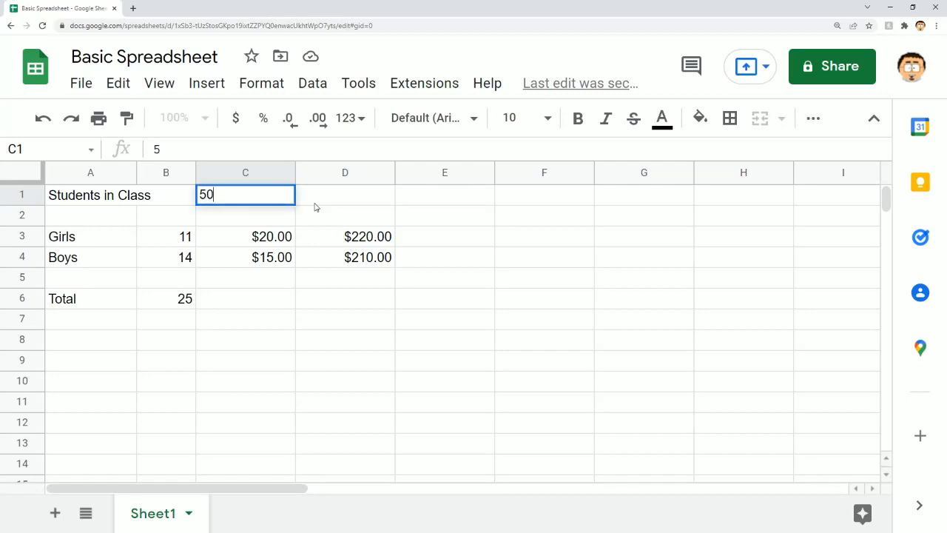
pyautogui.press('Return')
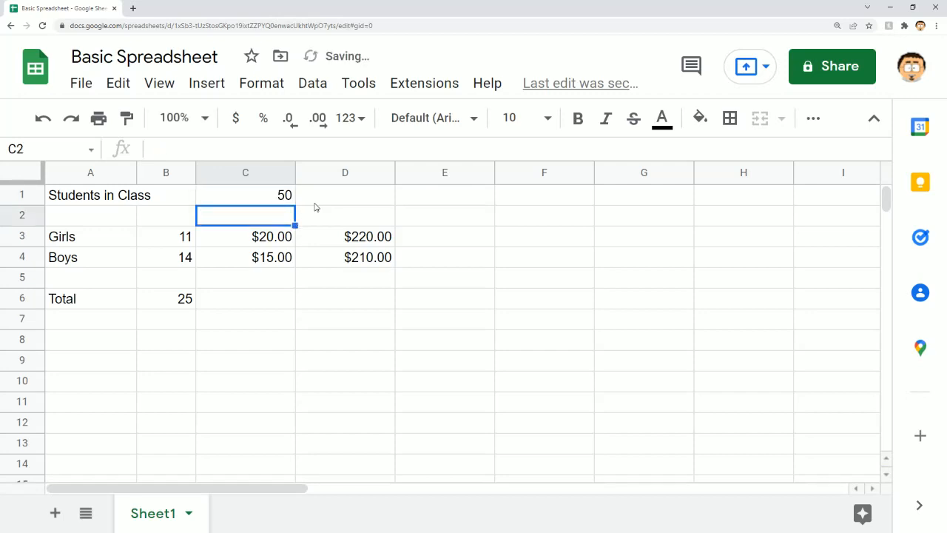
pyautogui.click(360, 238)
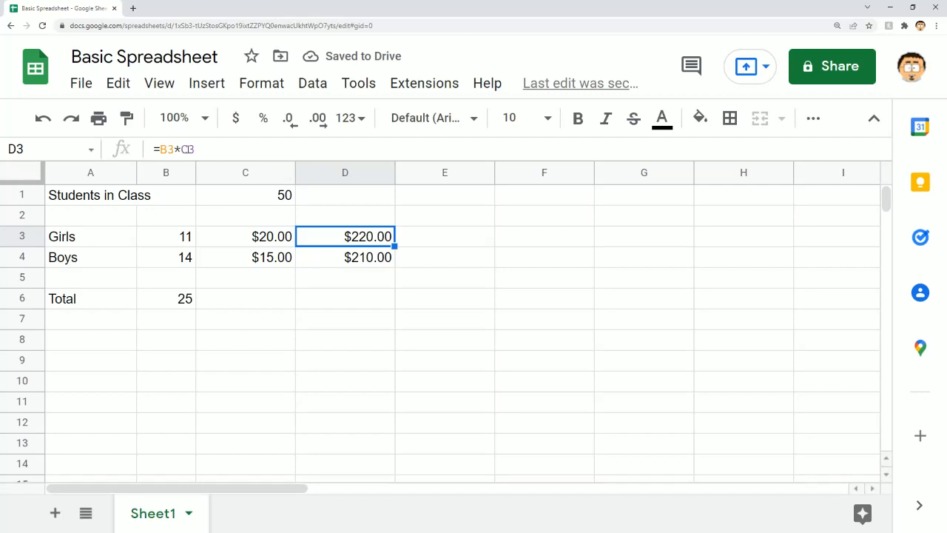
# Extend the girls formula in D3 to =B3*C3+C1 so it adds the amount in C1
pyautogui.click(196, 148)
pyautogui.write('+')
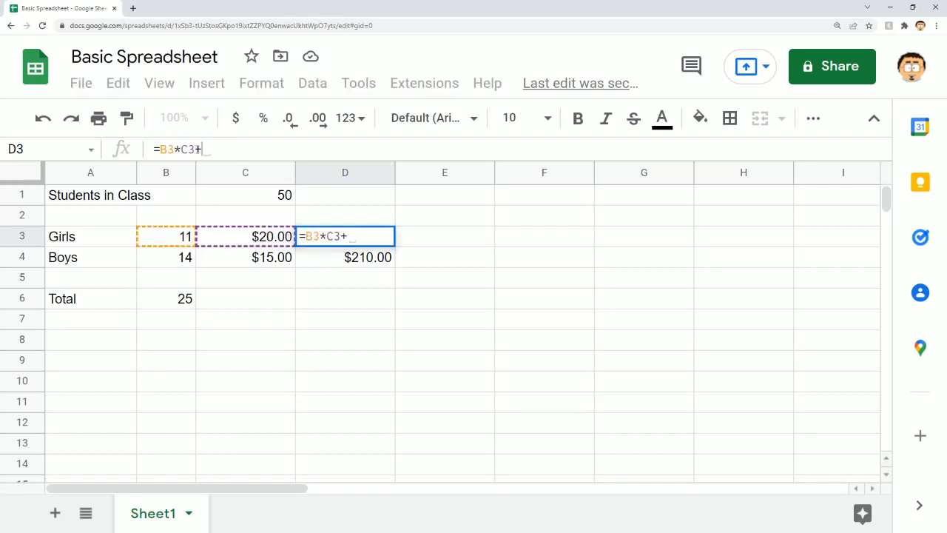
pyautogui.click(253, 196)
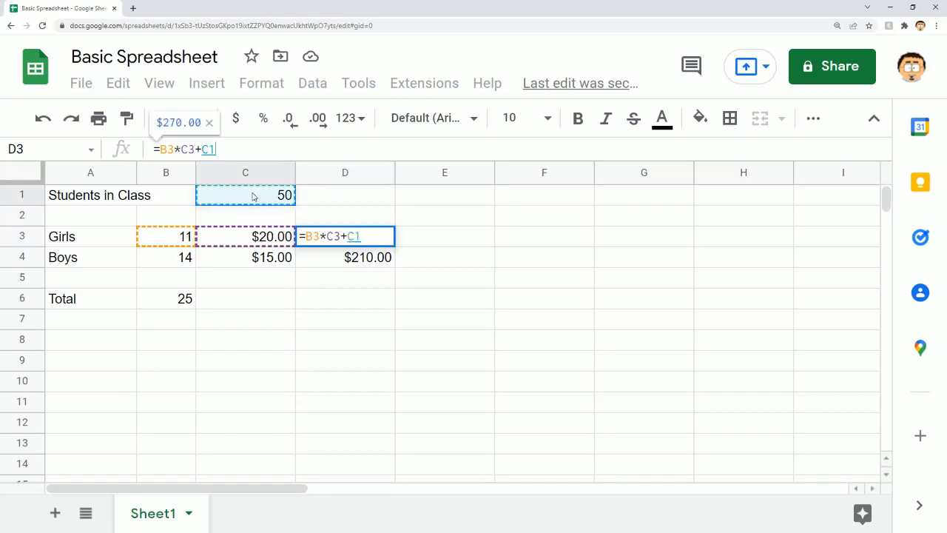
pyautogui.press('Return')
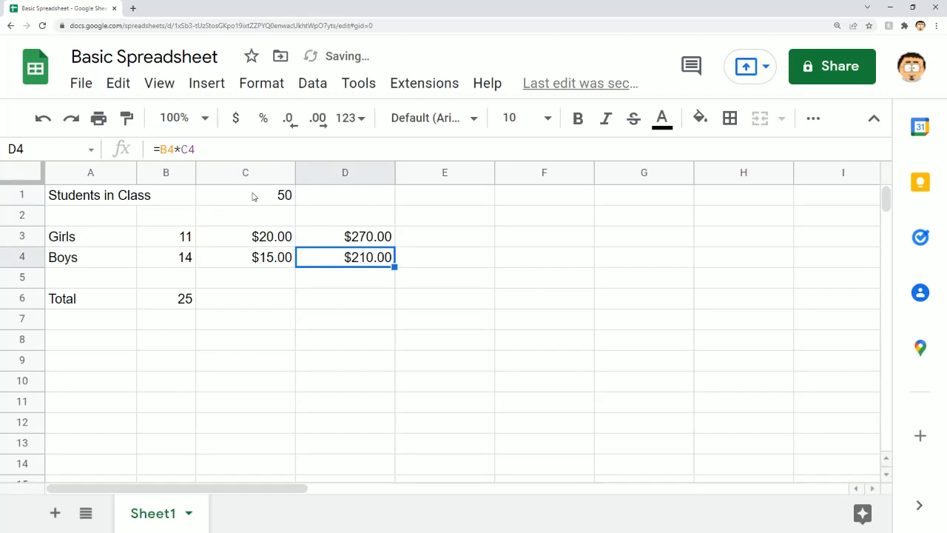
# Copy the extended formula from D3 into D4 and check which cells the copy refers to
pyautogui.click(345, 235)
pyautogui.hotkey('ctrl', 'c')
pyautogui.click(352, 257)
pyautogui.hotkey('ctrl', 'v')
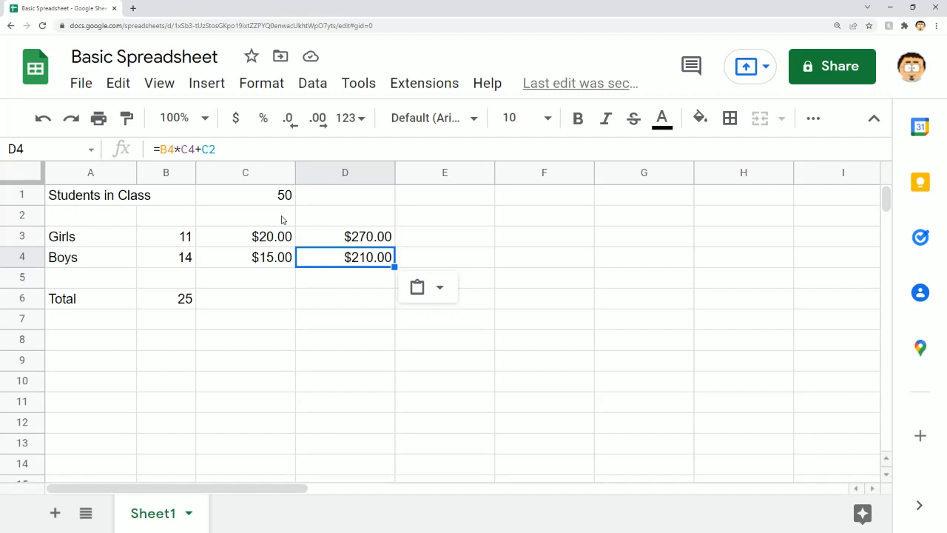
pyautogui.click(281, 219)
pyautogui.click(350, 259)
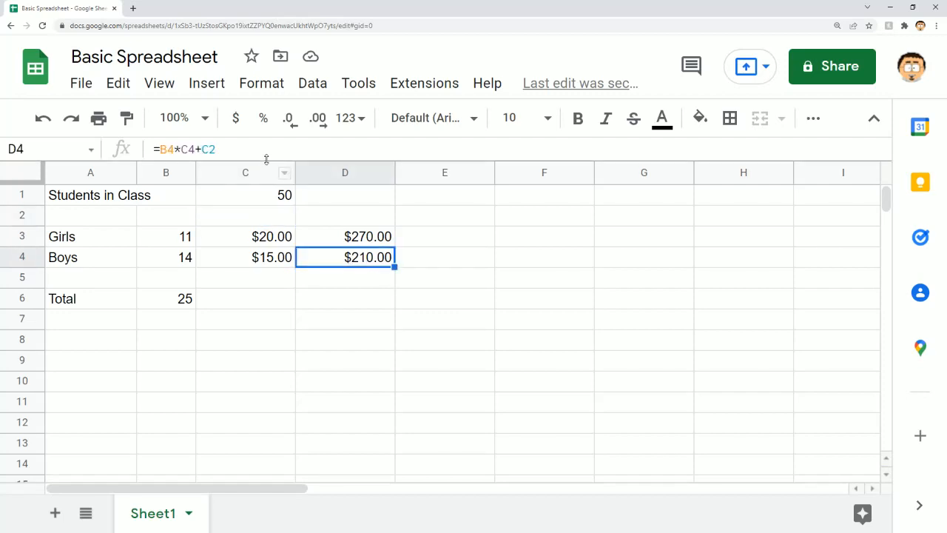
# Clear the copied formula from D4 in the boys row
pyautogui.click(422, 296)
pyautogui.click(385, 259)
pyautogui.press('Delete')
pyautogui.click(385, 304)
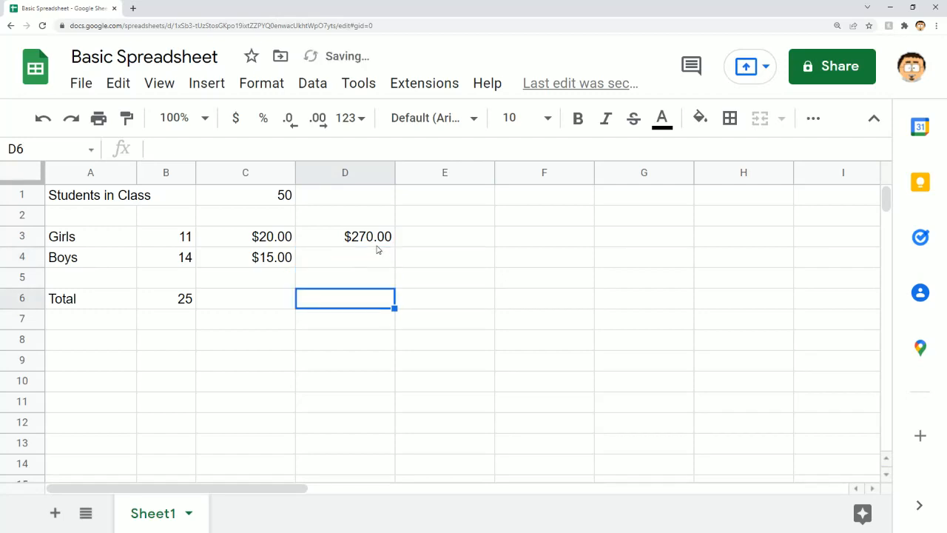
# Make the C1 reference in the D3 formula absolute so it reads =B3*C3+$C$1
pyautogui.click(379, 244)
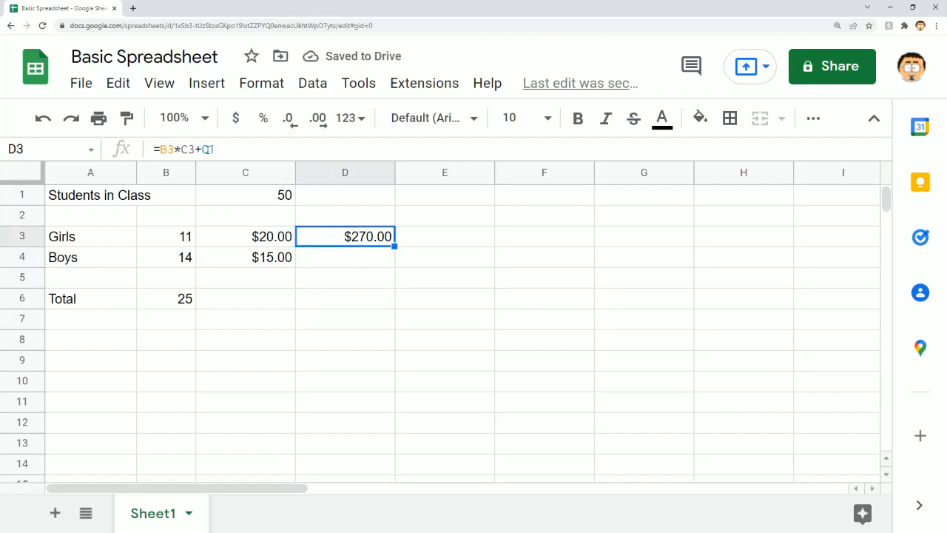
pyautogui.click(212, 148)
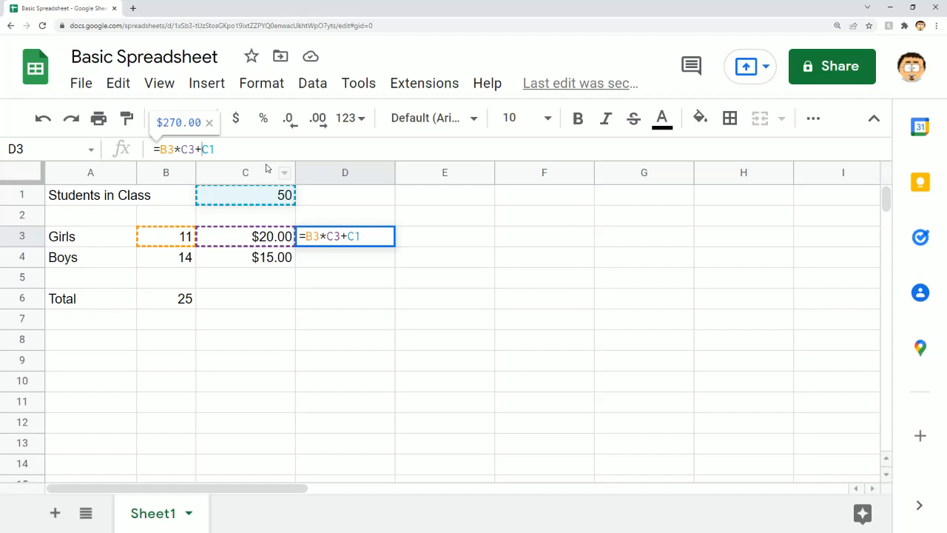
pyautogui.write('$')
pyautogui.press('Right')
pyautogui.write('$')
pyautogui.press('Return')
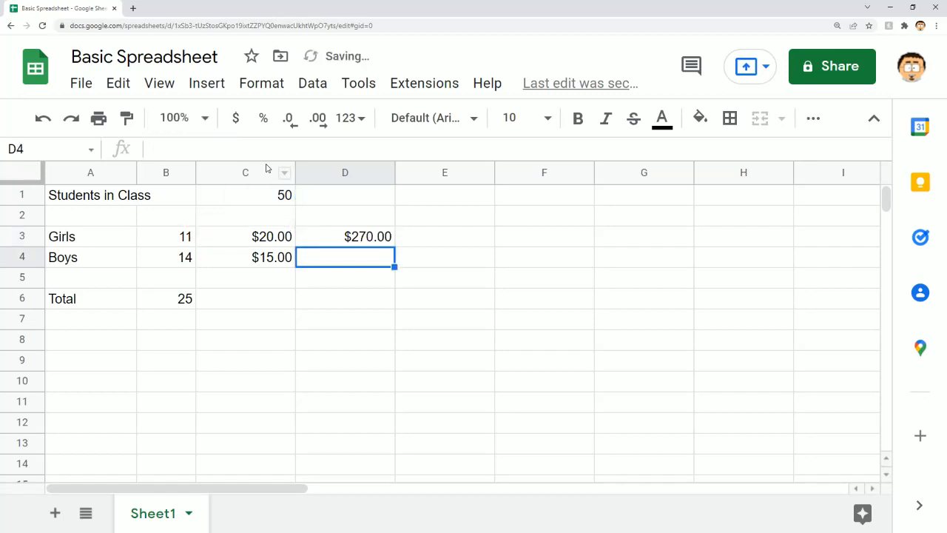
# Copy the D3 formula into F7 as a test and check the cells it refers to in row 7 and C1
pyautogui.press('Up')
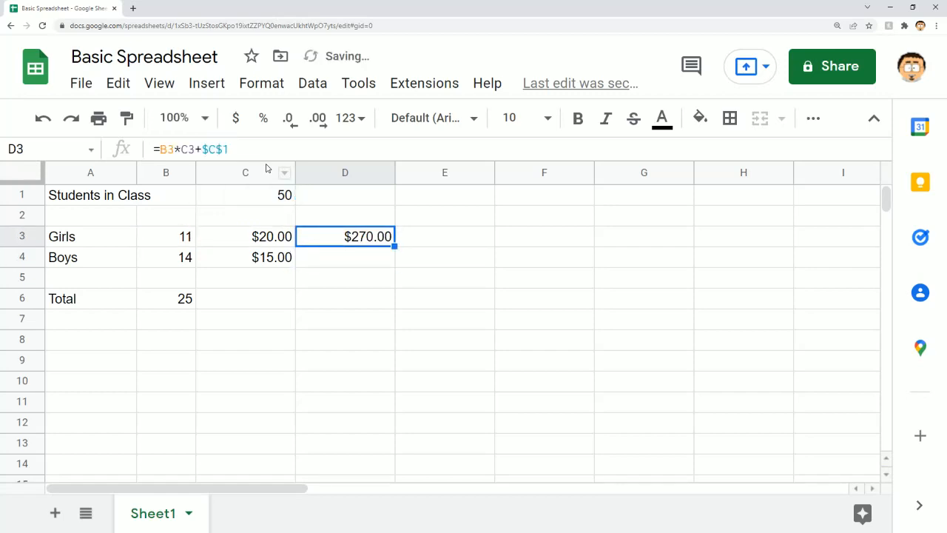
pyautogui.hotkey('ctrl', 'c')
pyautogui.press('Right')
pyautogui.press('Right')
pyautogui.press('Down')
pyautogui.press('Down')
pyautogui.press('Down')
pyautogui.press('Down')
pyautogui.hotkey('ctrl', 'v')
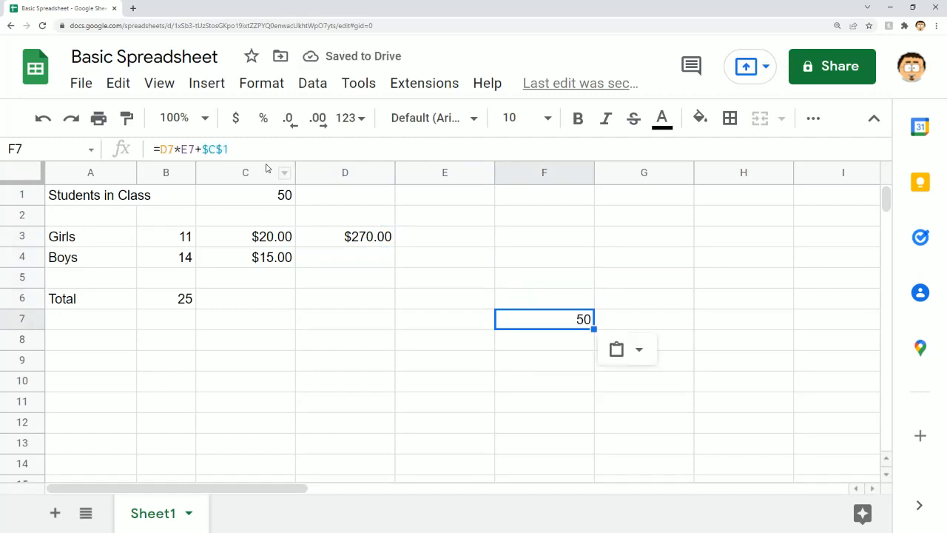
pyautogui.moveTo(366, 316); pyautogui.dragTo(405, 324)
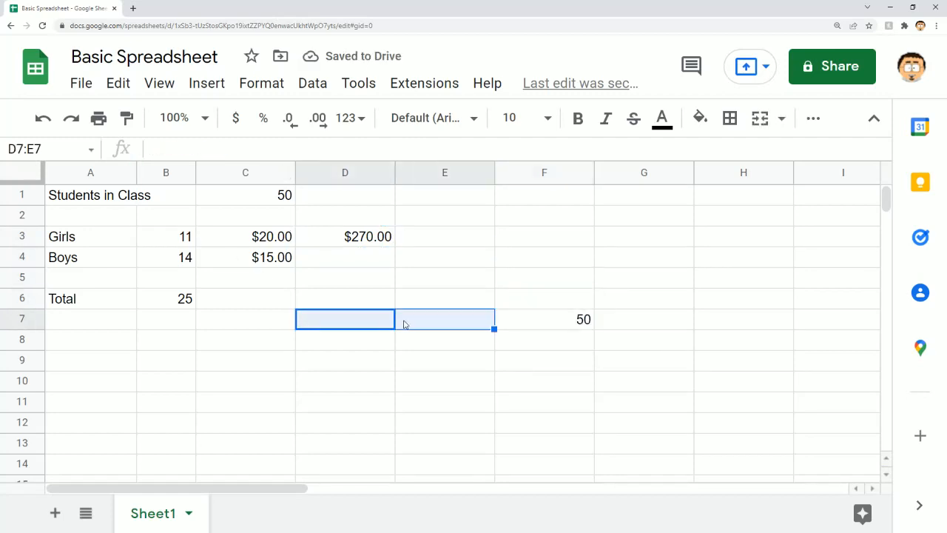
pyautogui.click(279, 198)
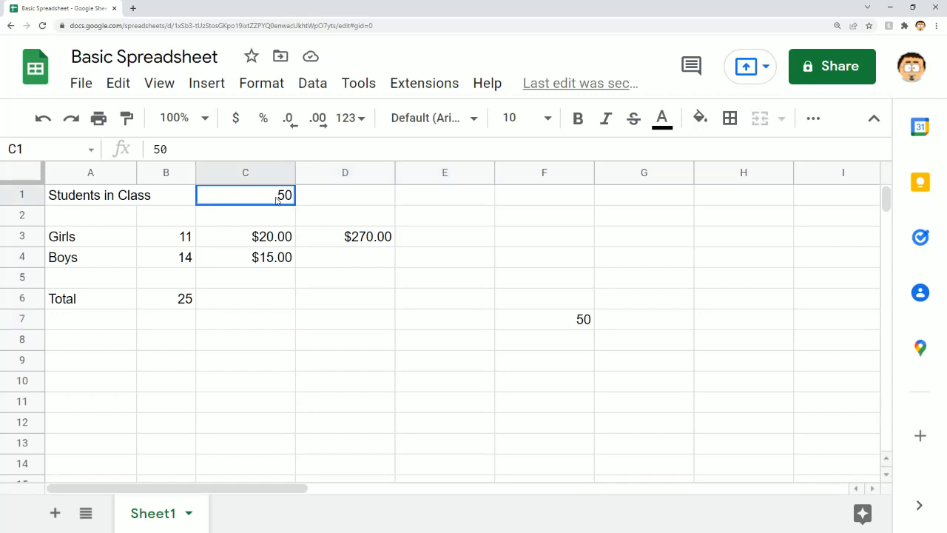
# Delete the test formula from F7
pyautogui.click(544, 320)
pyautogui.press('Delete')
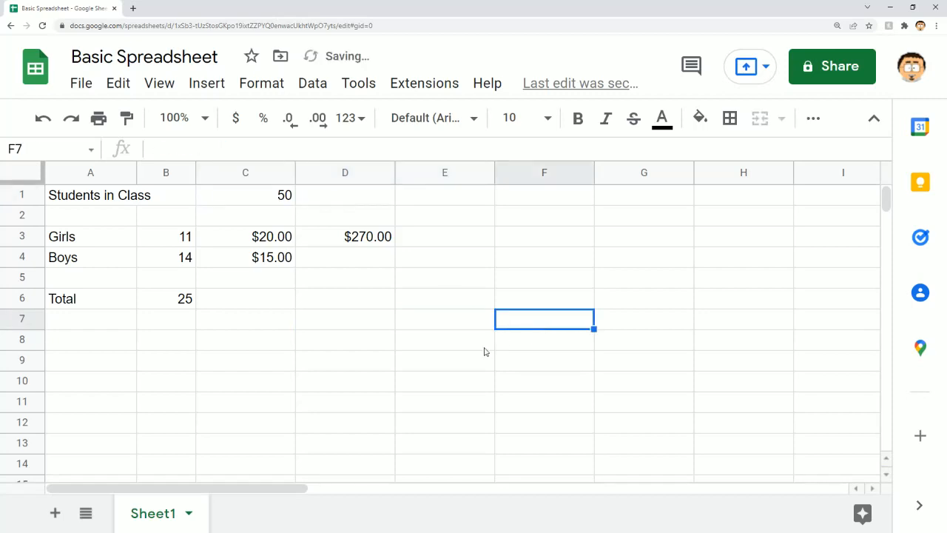
pyautogui.click(472, 361)
# Examine the absolute $C$1 reference in the D3 formula and the boys count and amount in B4 and C4
pyautogui.click(375, 242)
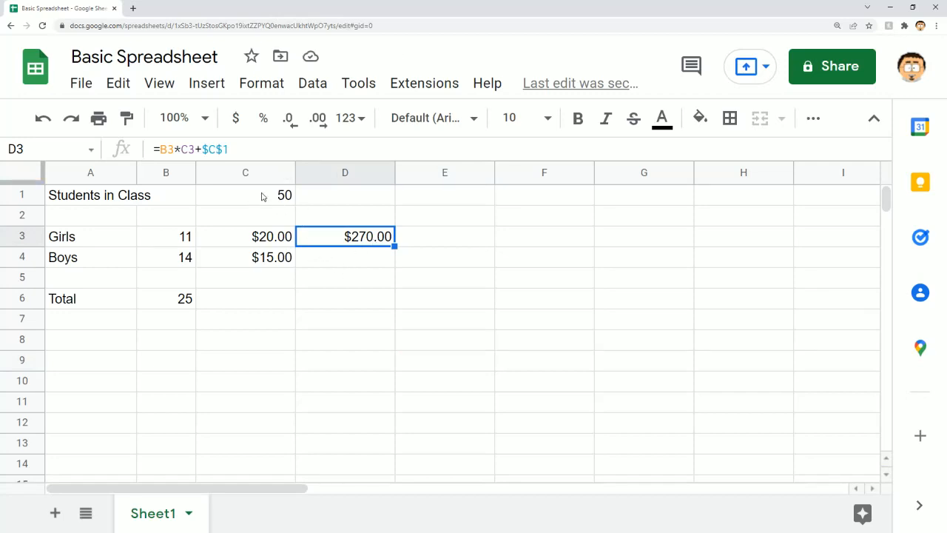
pyautogui.click(208, 148)
pyautogui.moveTo(208, 148); pyautogui.dragTo(222, 149)
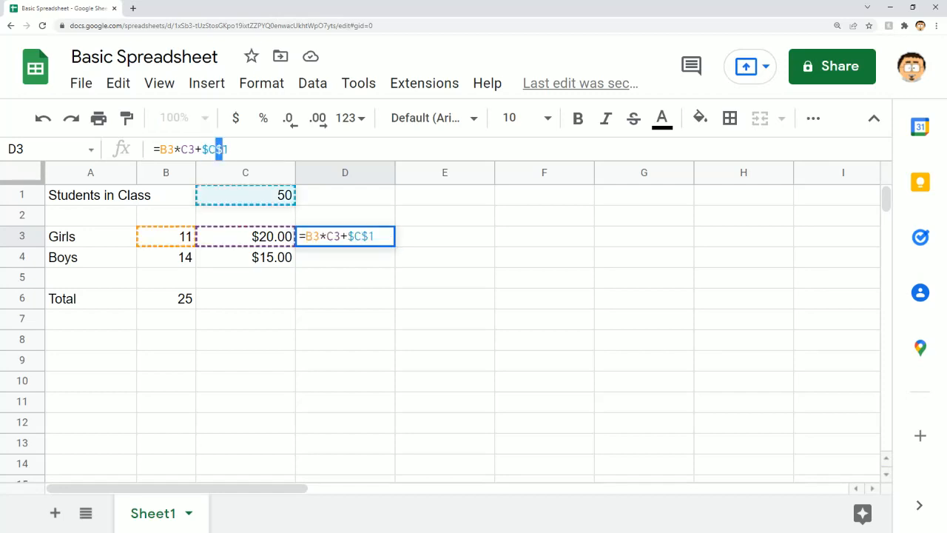
pyautogui.click(233, 151)
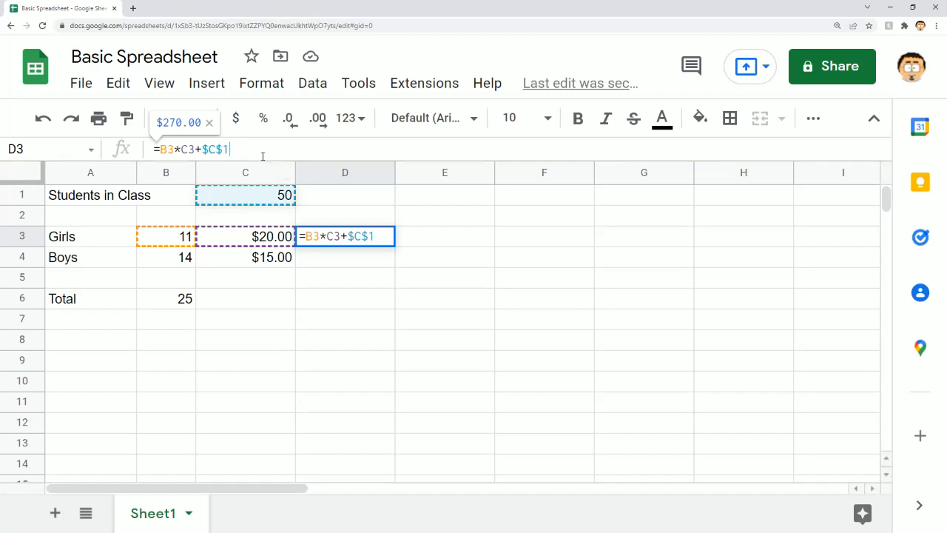
pyautogui.click(367, 259)
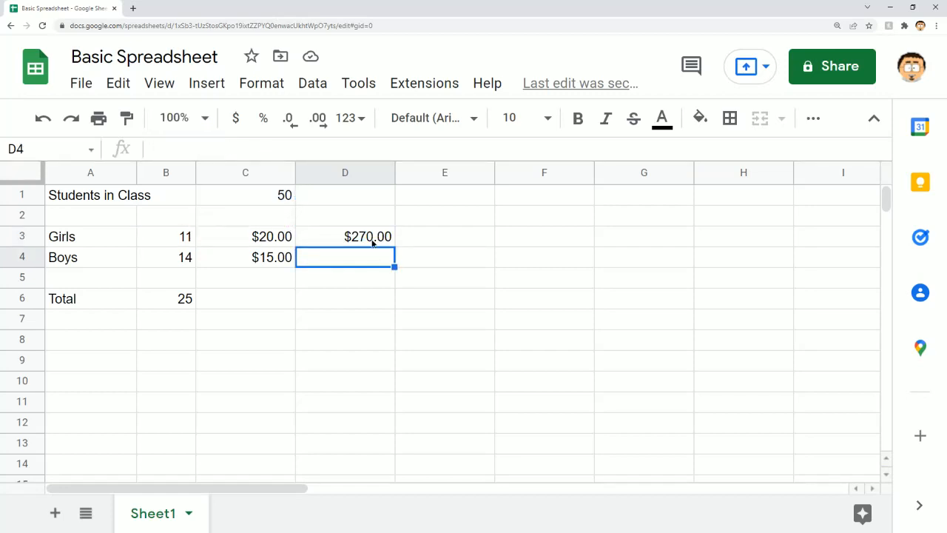
pyautogui.click(373, 242)
pyautogui.click(368, 257)
pyautogui.click(179, 263)
pyautogui.click(245, 257)
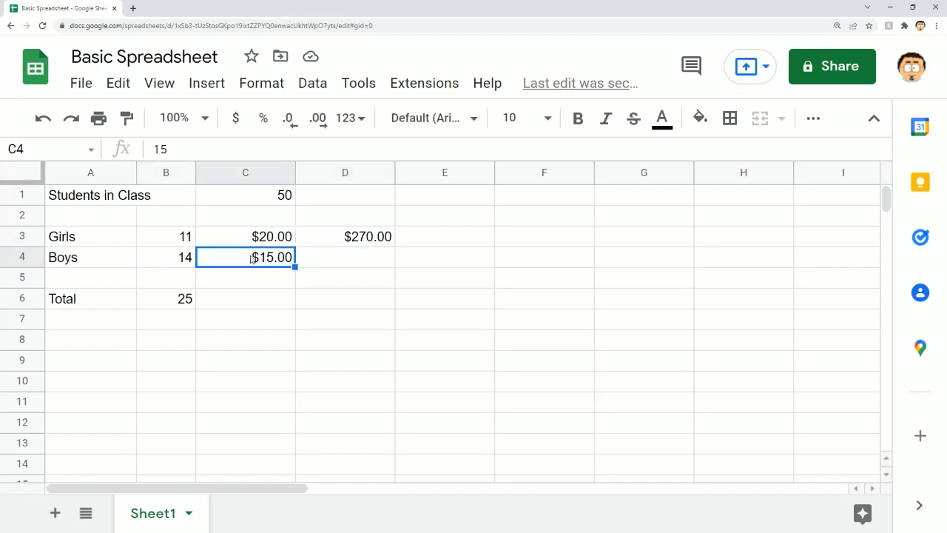
# Fill the D3 formula down into D4 for the boys row and check the references in the copy
pyautogui.click(379, 243)
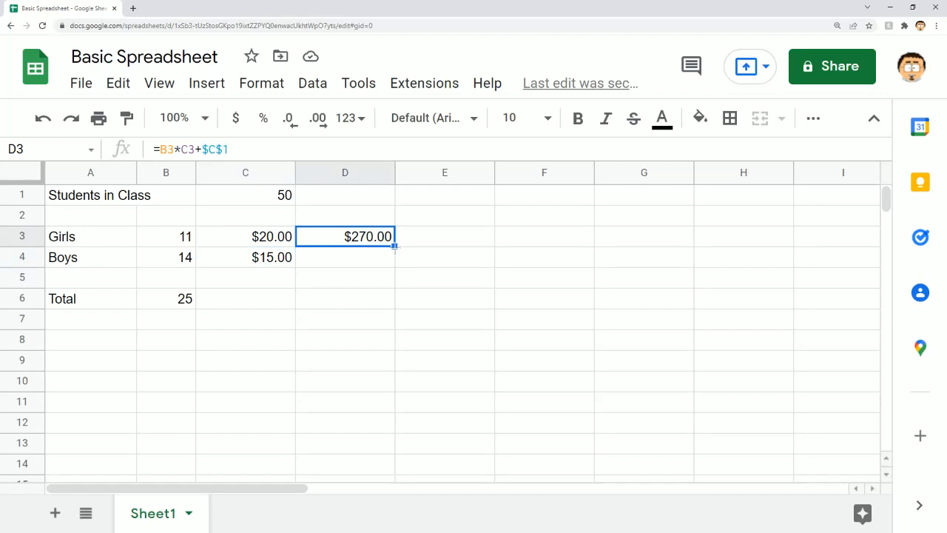
pyautogui.moveTo(394, 246); pyautogui.dragTo(394, 267)
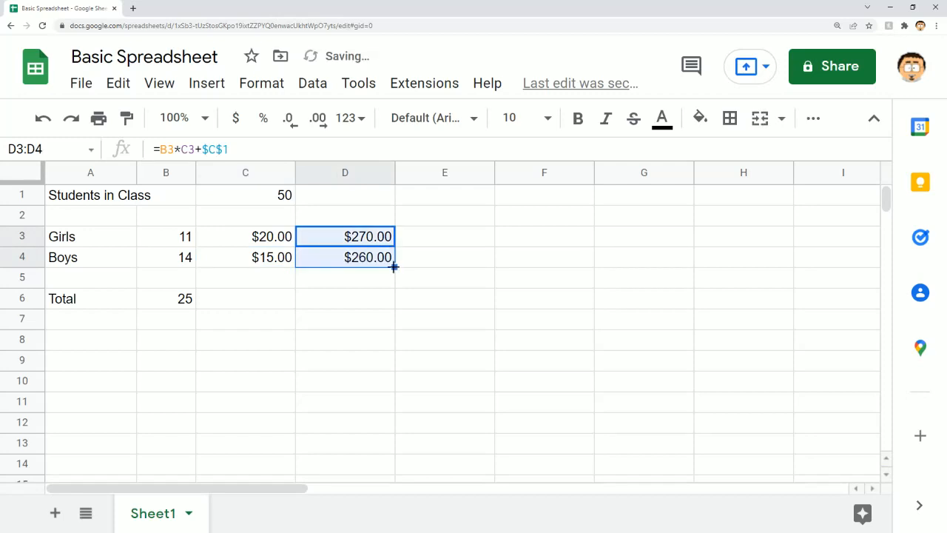
pyautogui.click(390, 275)
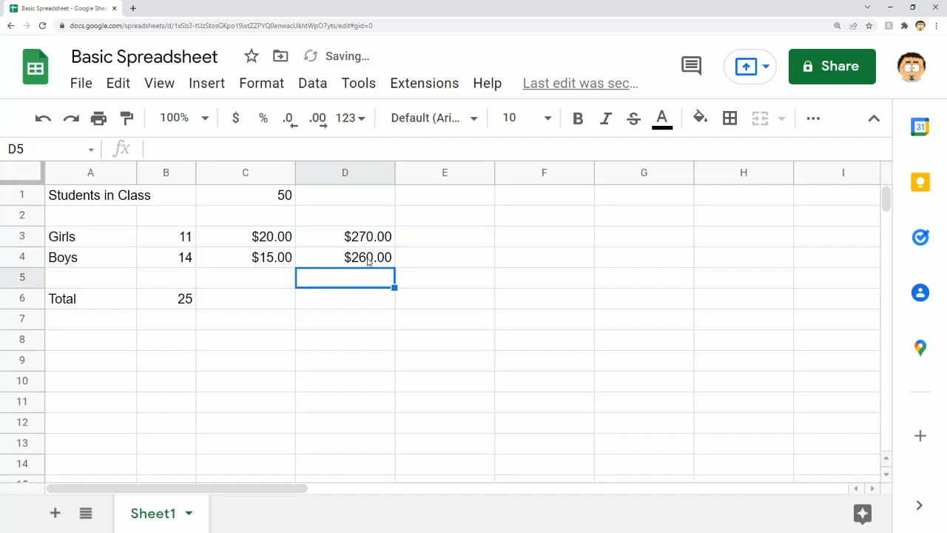
pyautogui.click(368, 257)
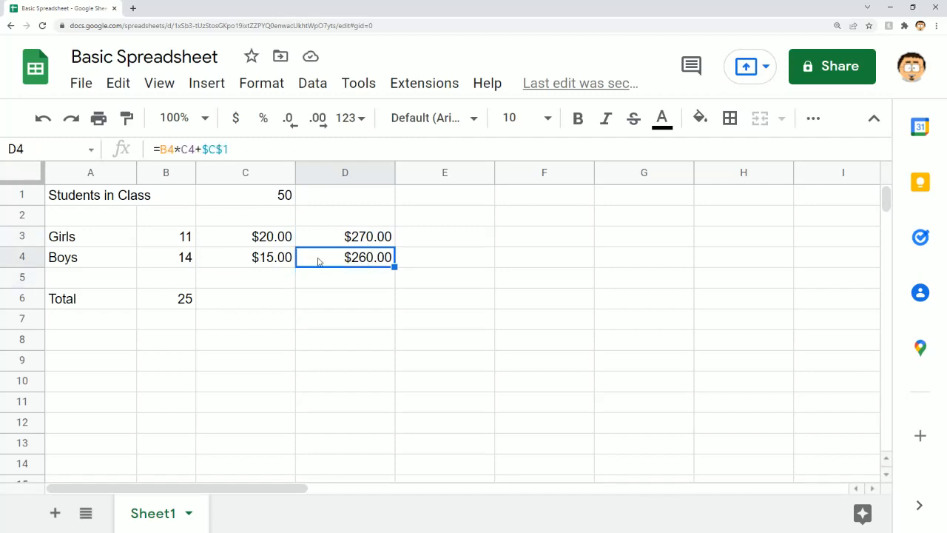
pyautogui.click(339, 286)
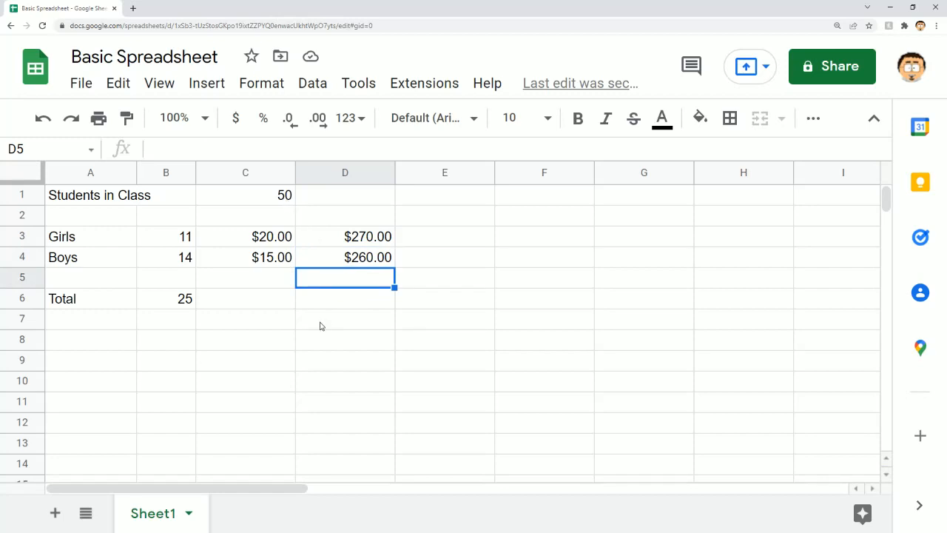
# Enter the formula =sum(D3:D4) in D6 to total the girls and boys amounts
pyautogui.click(281, 303)
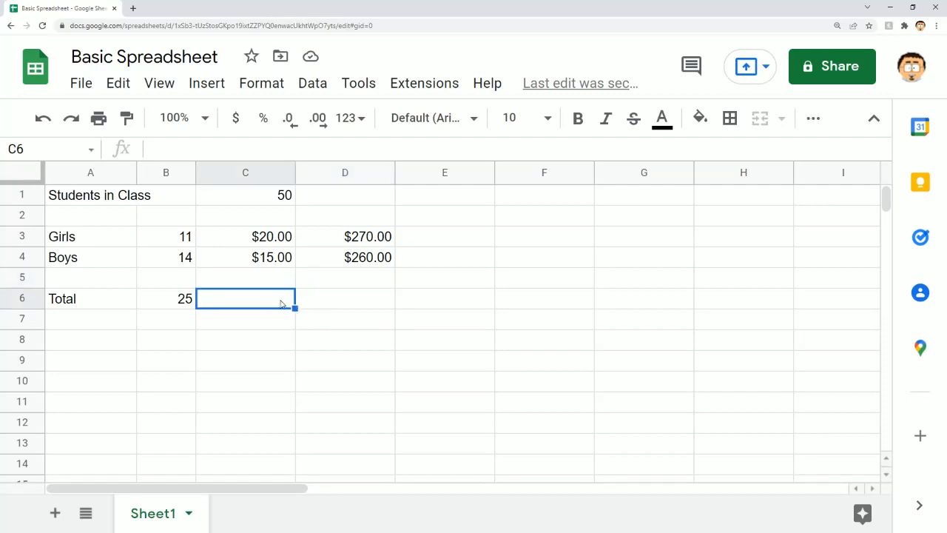
pyautogui.click(356, 302)
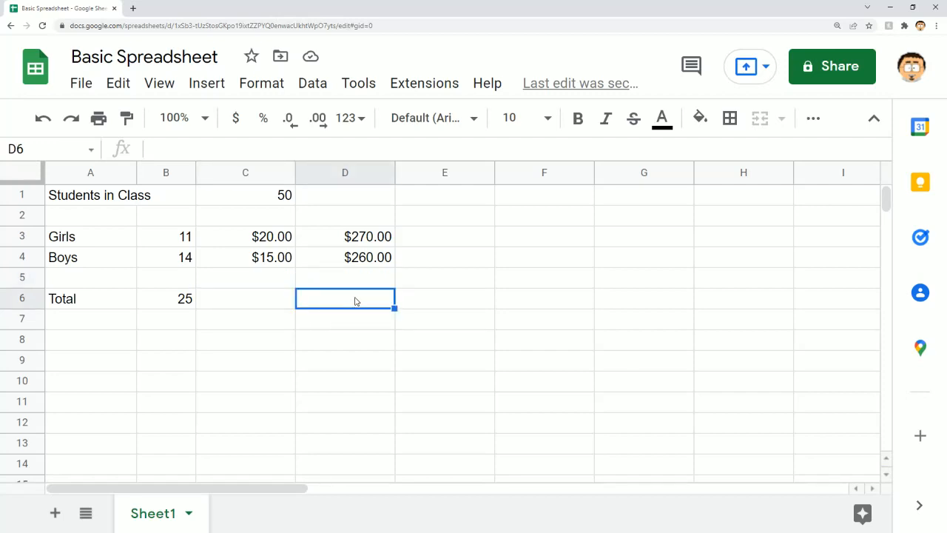
pyautogui.write('=sum(')
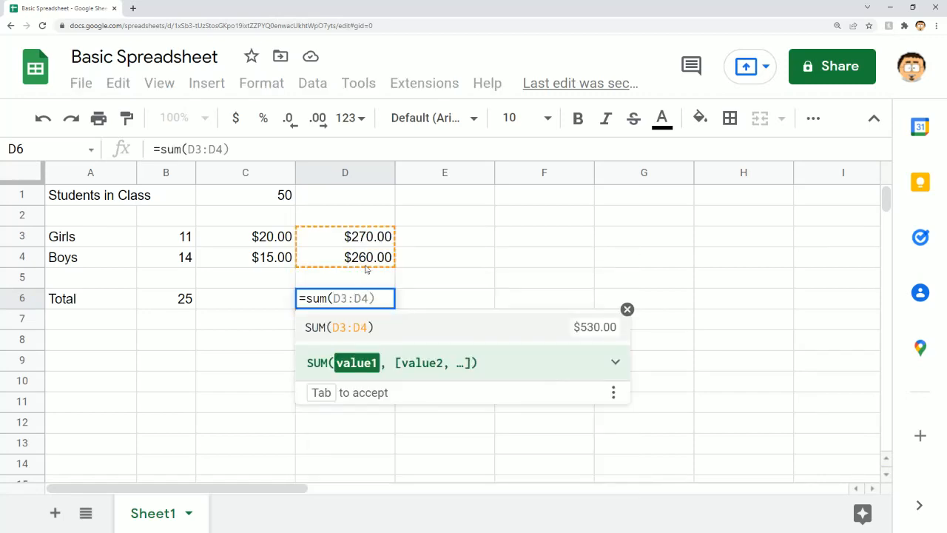
pyautogui.moveTo(373, 238); pyautogui.dragTo(369, 261)
pyautogui.write(')')
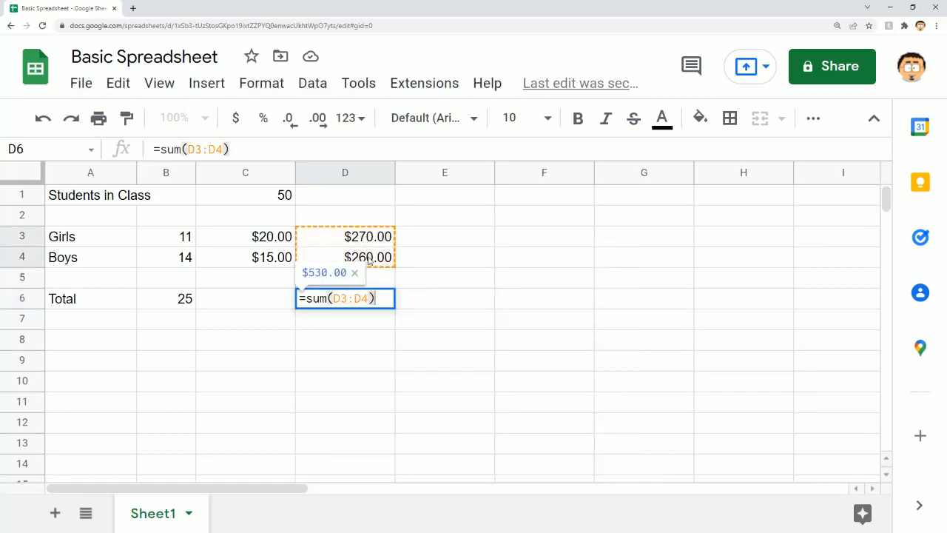
pyautogui.press('Return')
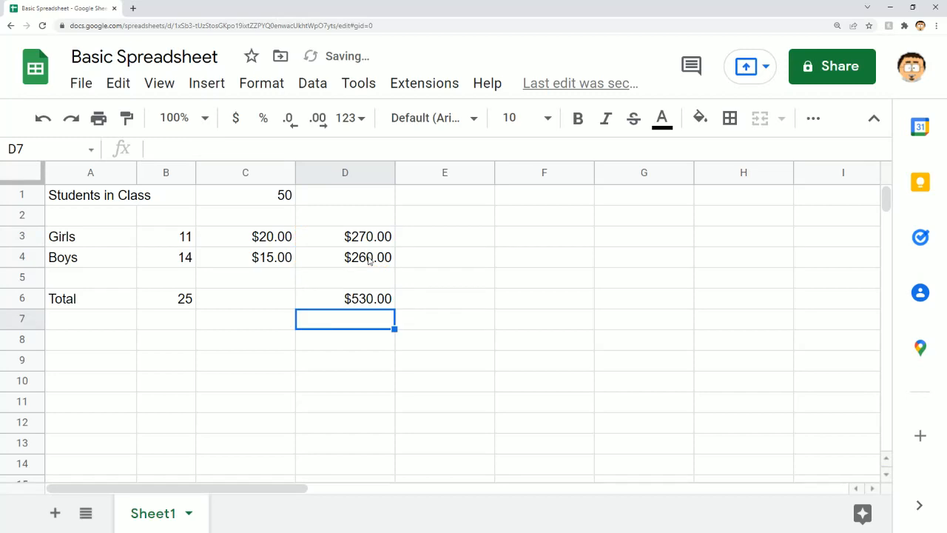
# Review the girls count, the amount in C3, and the formulas in B6, D3 and D6
pyautogui.click(186, 238)
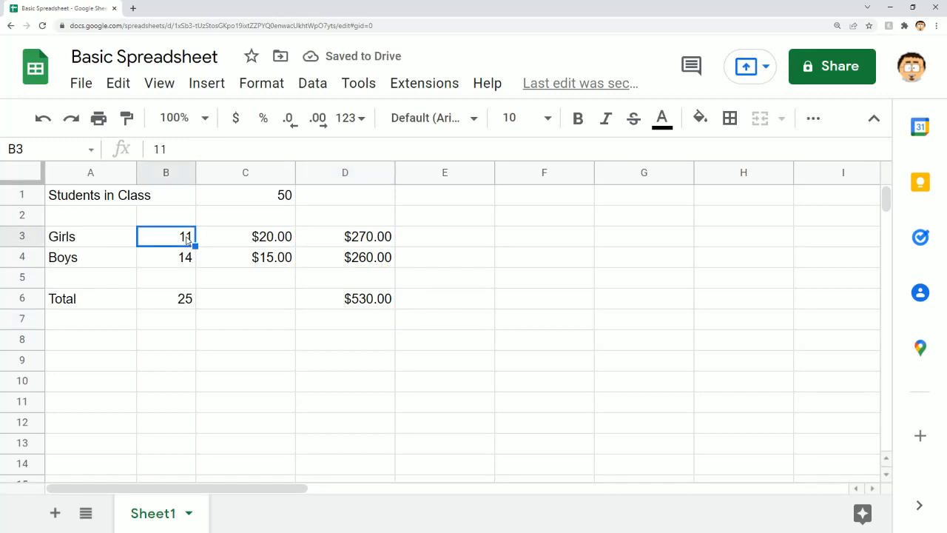
pyautogui.click(189, 297)
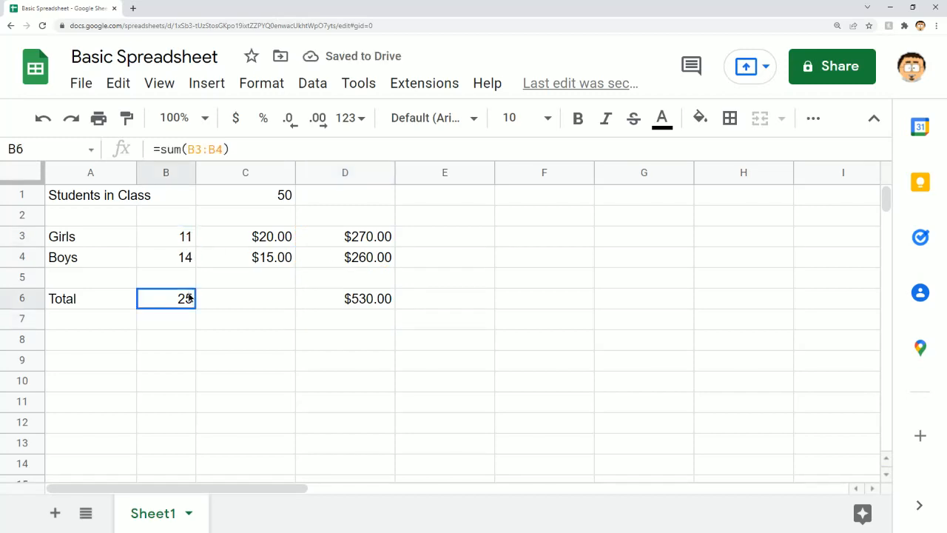
pyautogui.click(267, 238)
pyautogui.click(337, 244)
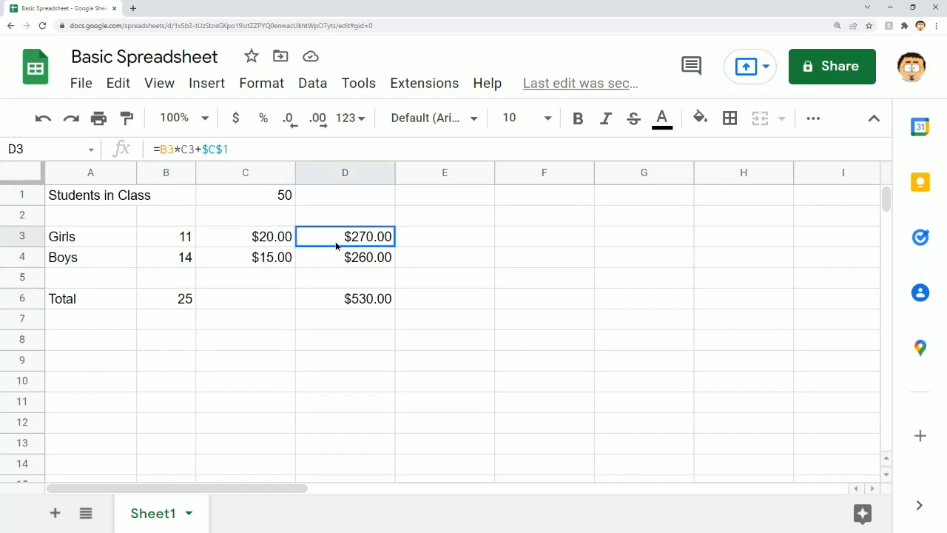
pyautogui.click(356, 301)
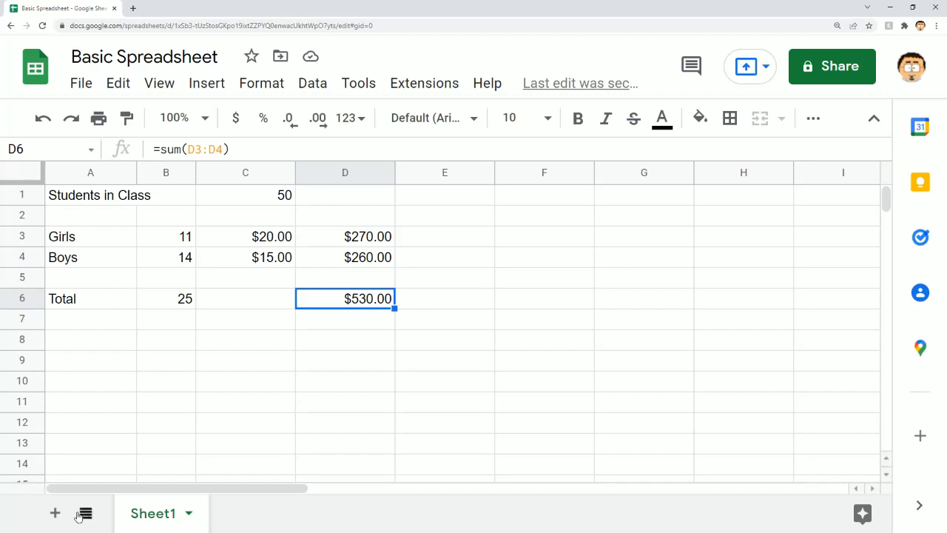
# Add a second sheet and enter the title Shopping in A1
pyautogui.click(54, 512)
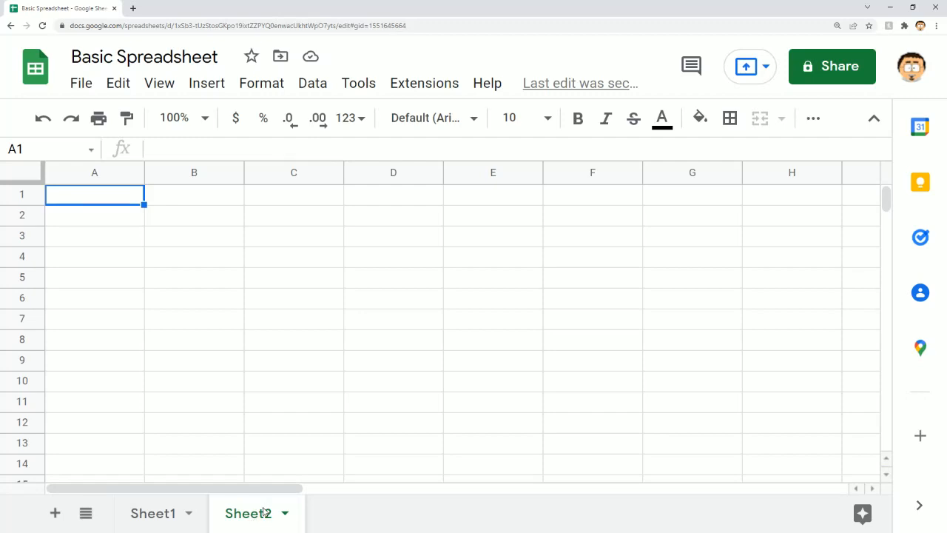
pyautogui.write('Shjo')
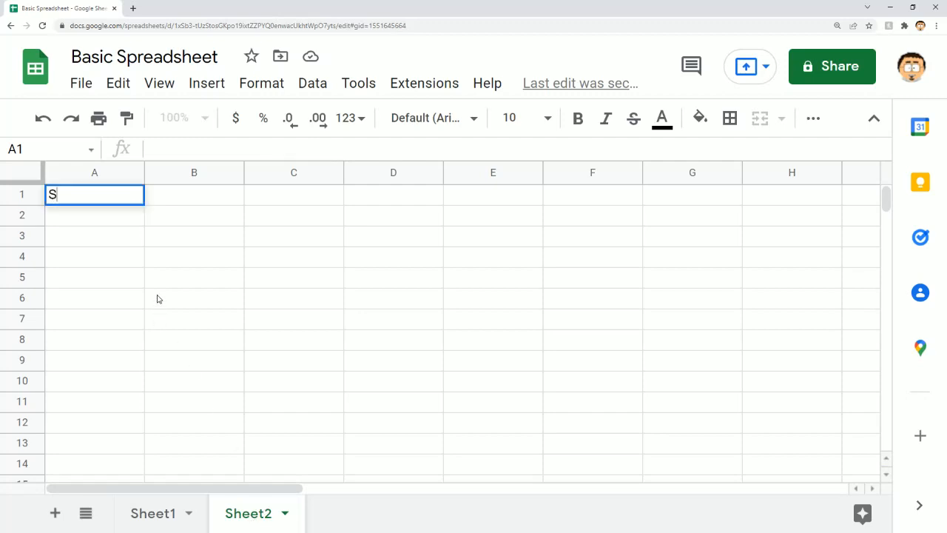
pyautogui.press('BackSpace')
pyautogui.press('BackSpace')
pyautogui.write('o')
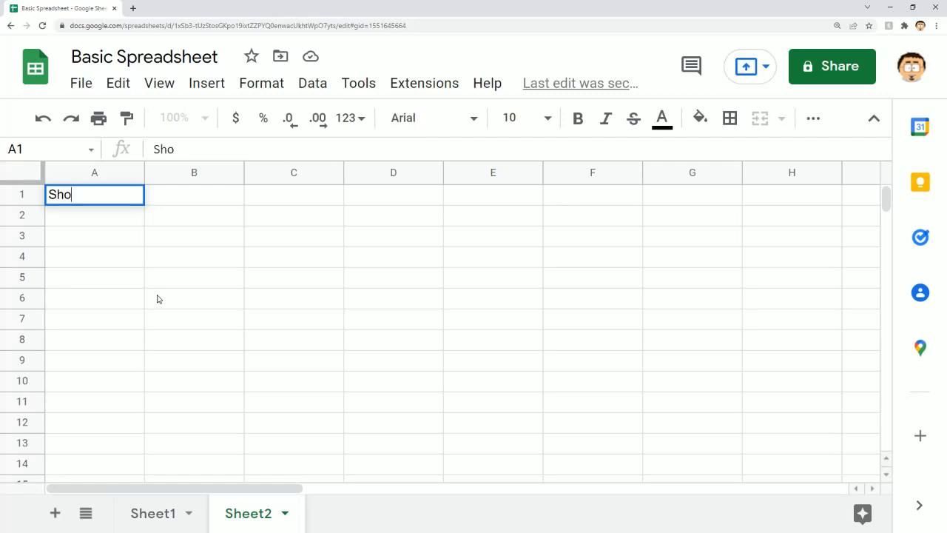
pyautogui.write('pping')
pyautogui.press('Return')
pyautogui.press('Return')
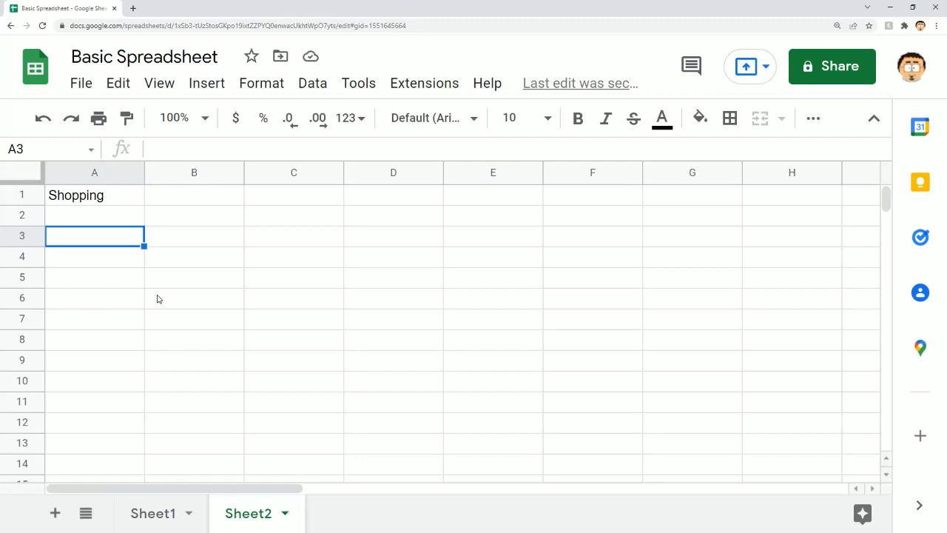
# List the items CDs, DVDs and Blu-Rays in cells A3 to A5
pyautogui.write('CD')
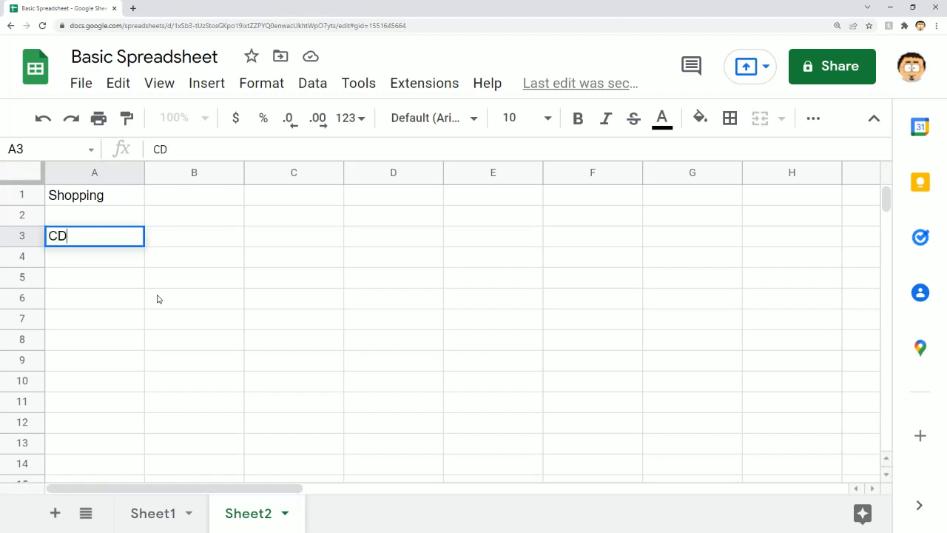
pyautogui.write('s')
pyautogui.press('Return')
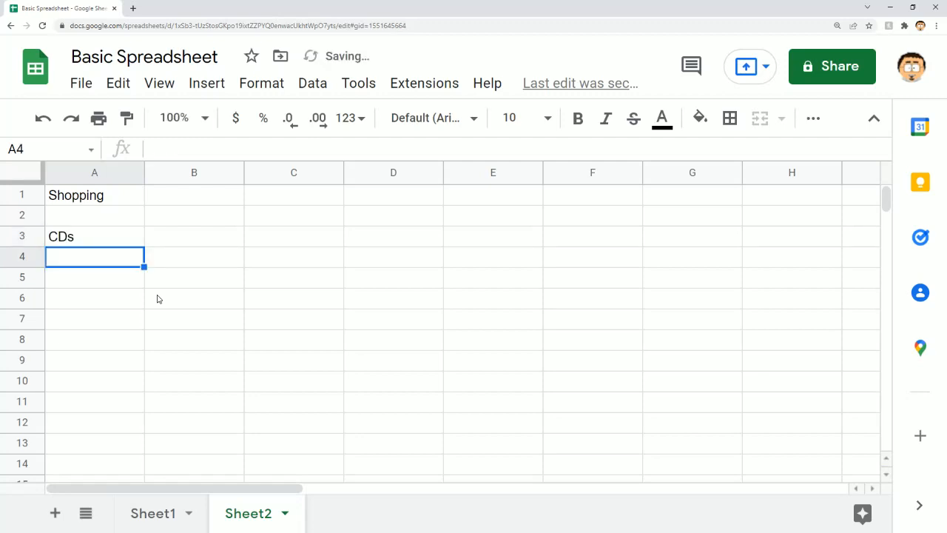
pyautogui.write('DVDs')
pyautogui.press('Return')
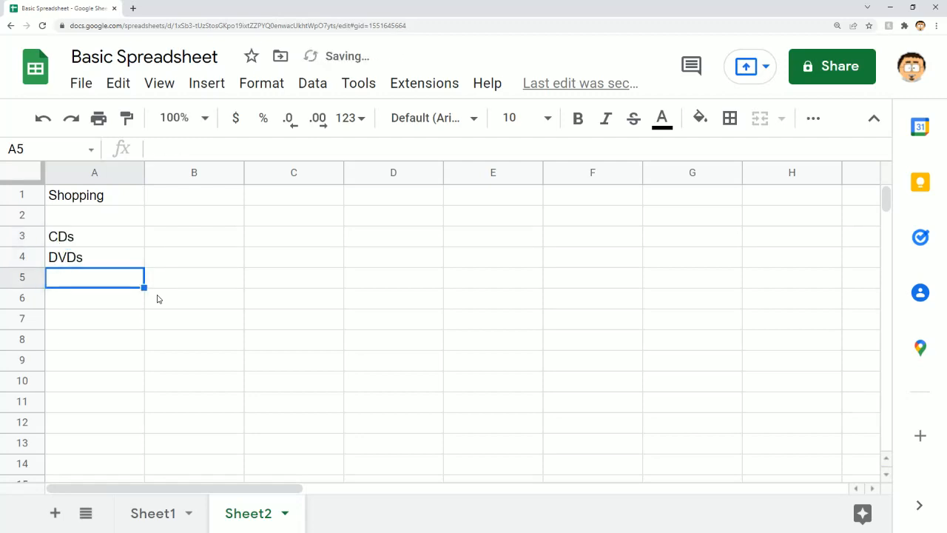
pyautogui.write('Blu-Ra')
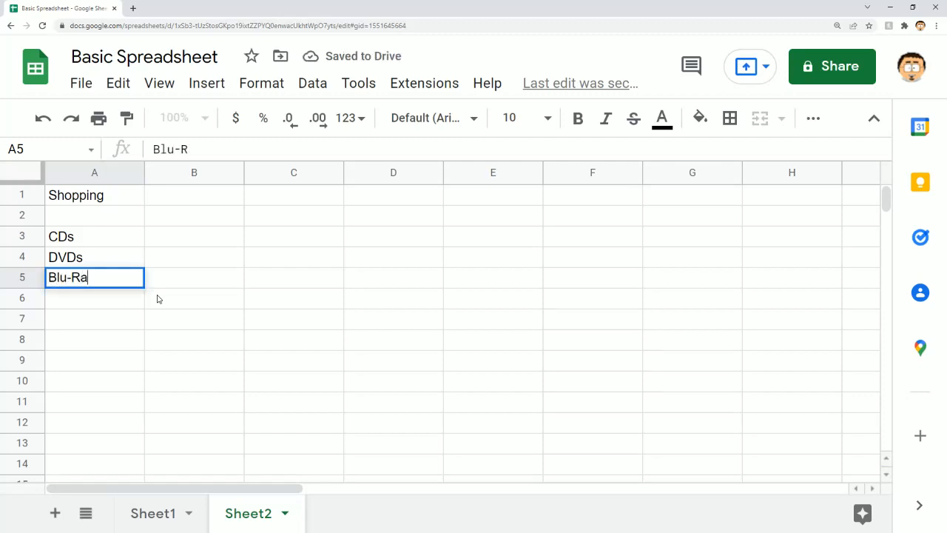
pyautogui.write('ys')
pyautogui.press('Return')
# Enter the column headings Number in B2 and Price each in C2
pyautogui.press('Up')
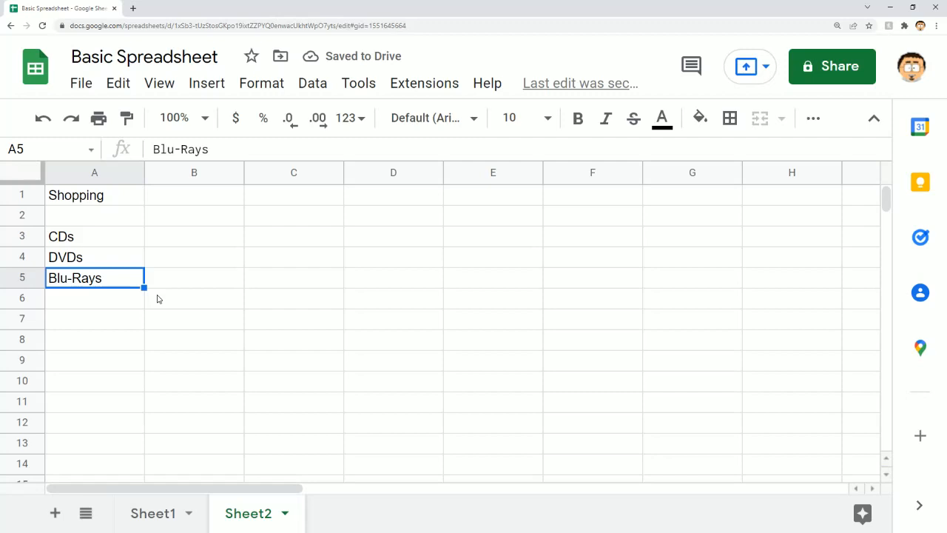
pyautogui.press('Right')
pyautogui.press('Up')
pyautogui.press('Up')
pyautogui.press('Up')
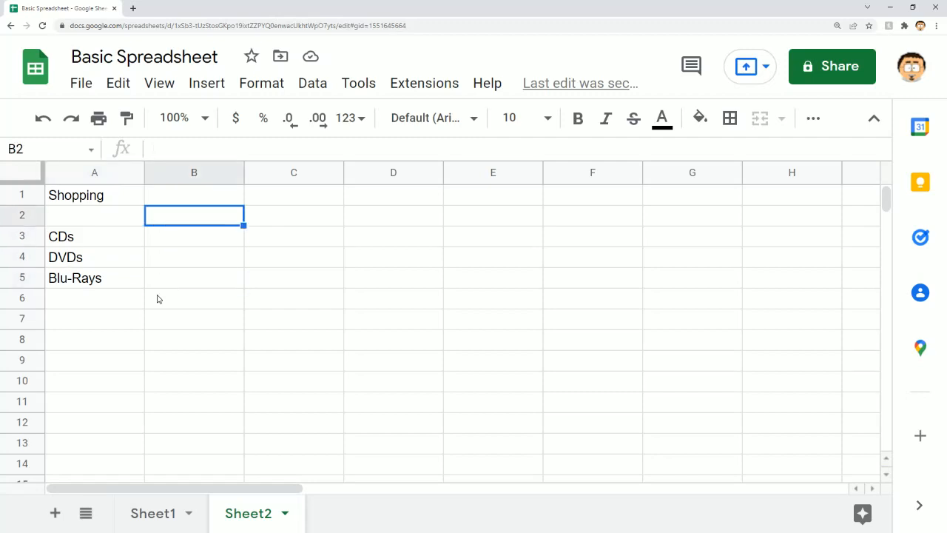
pyautogui.write('Number')
pyautogui.press('Tab')
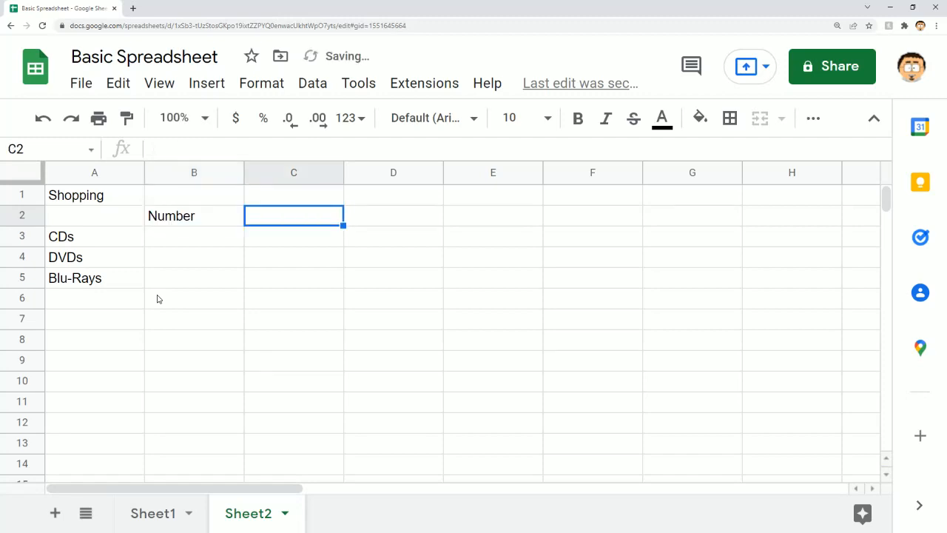
pyautogui.write('Price each')
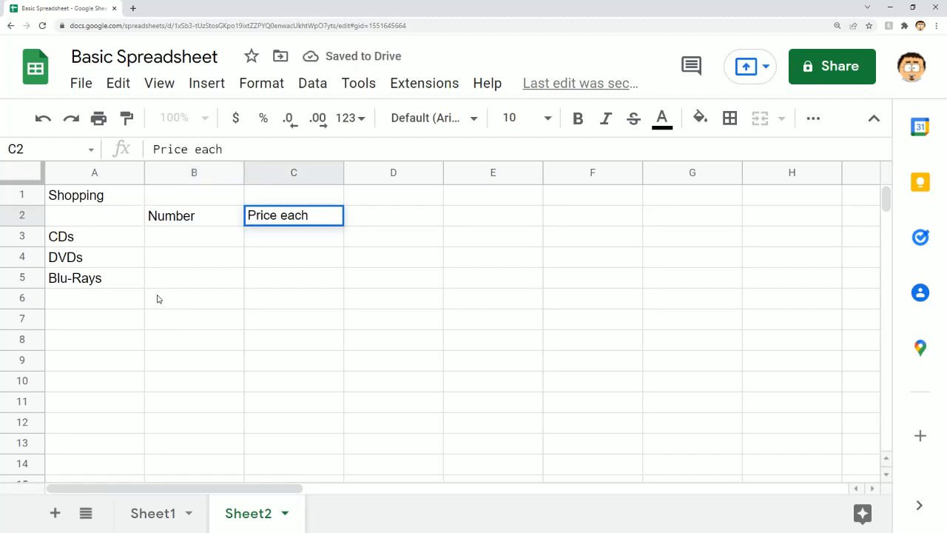
pyautogui.press('Tab')
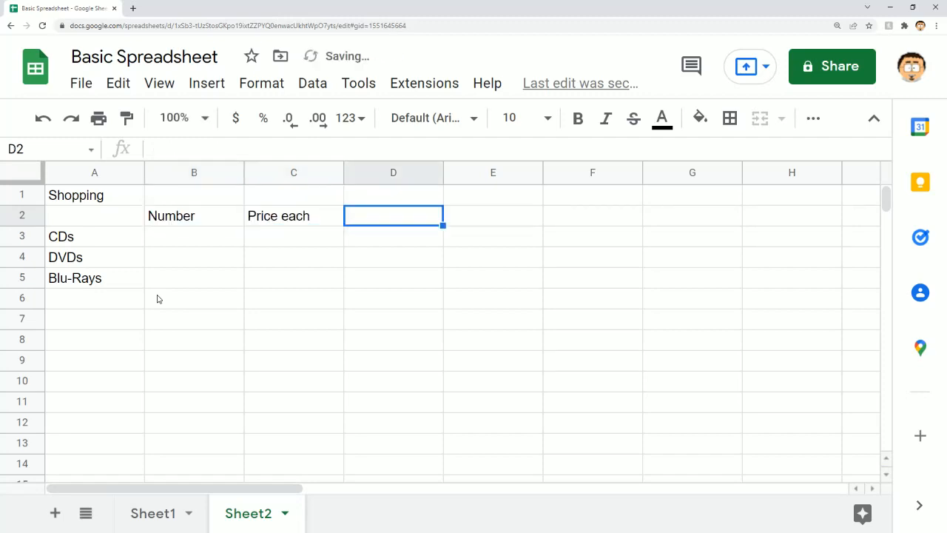
# Fill in the CDs row with a number of 8 in B3 and a price of $10 in C3
pyautogui.press('Return')
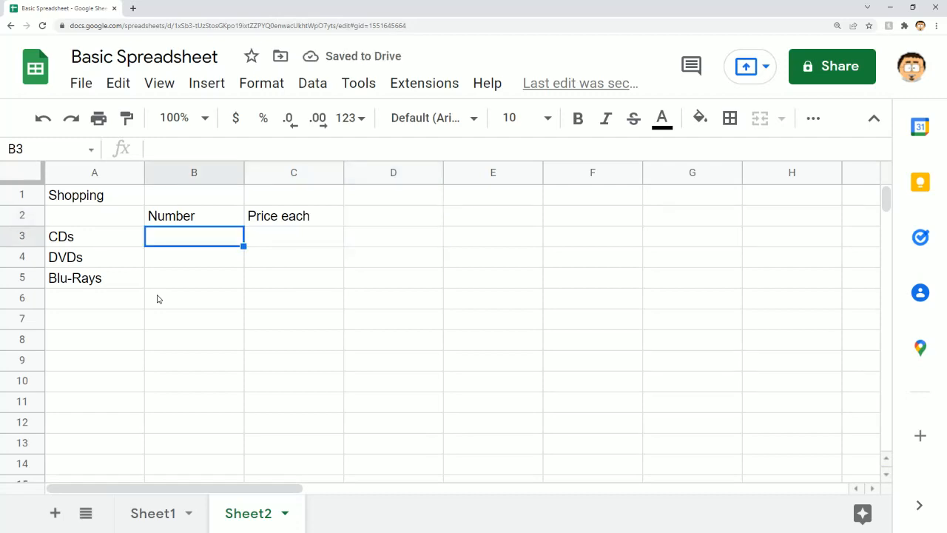
pyautogui.write('8')
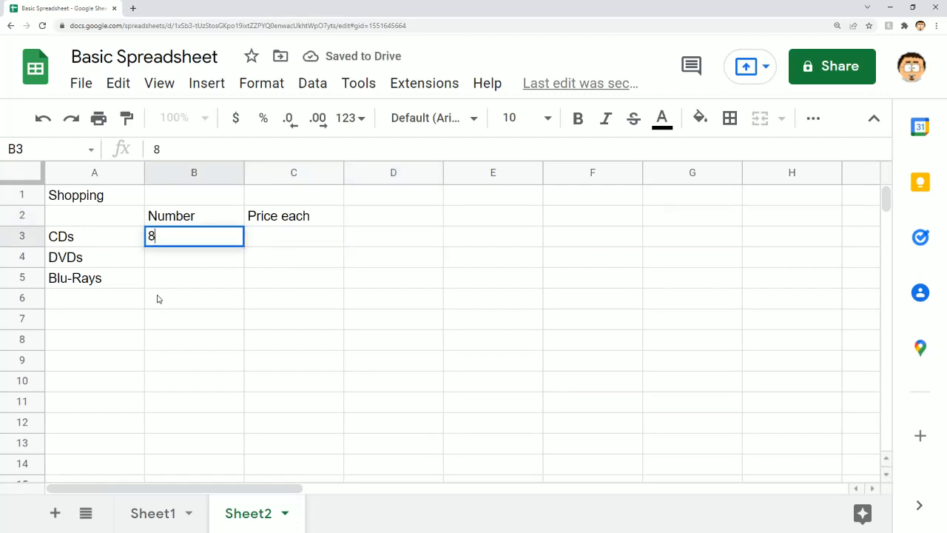
pyautogui.press('Tab')
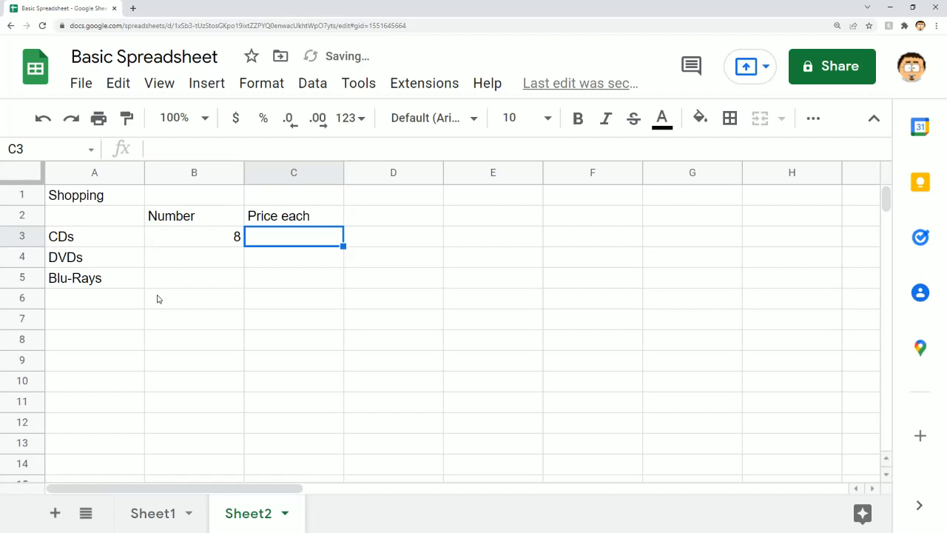
pyautogui.write('$10')
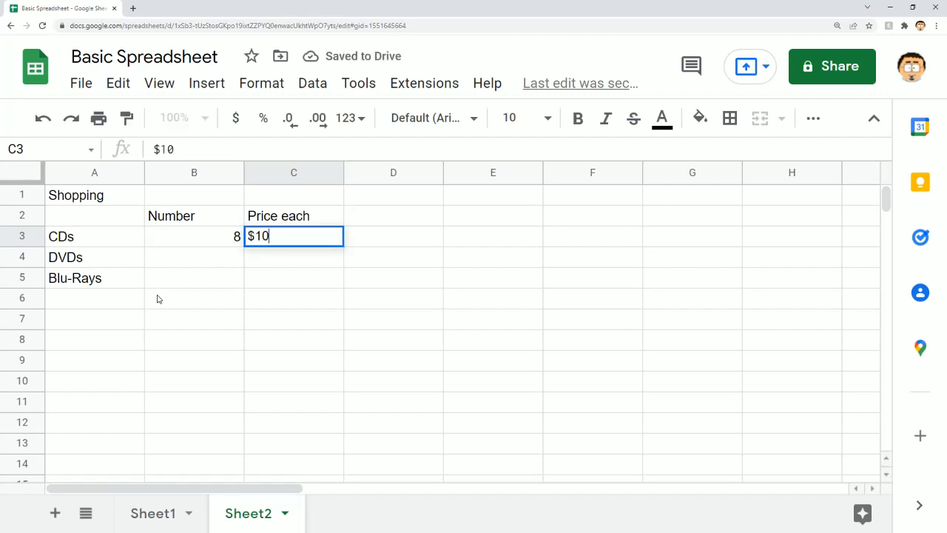
pyautogui.press('Return')
pyautogui.press('Up')
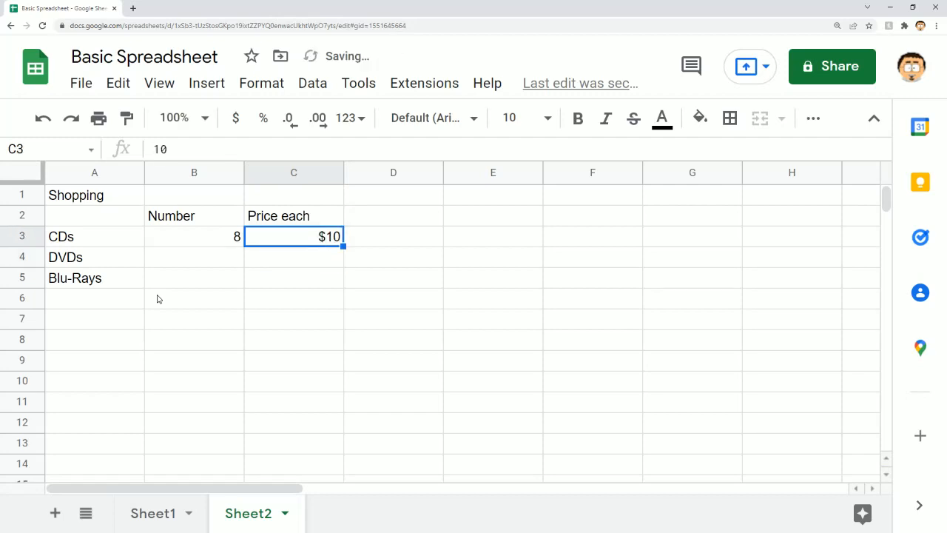
pyautogui.press('Down')
pyautogui.press('Up')
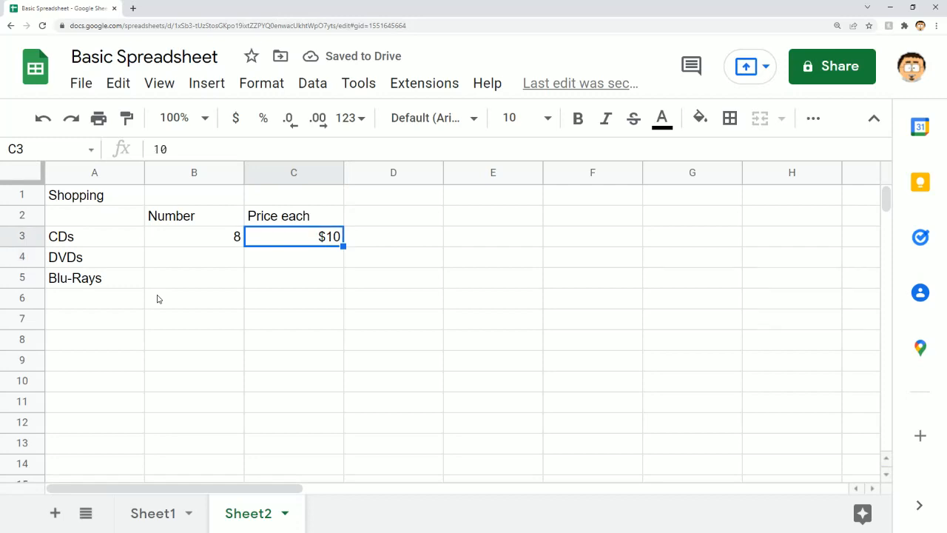
# Fill in the DVDs row with a number of 3 in B4 and a price of $5 in C4
pyautogui.press('Down')
pyautogui.press('Down')
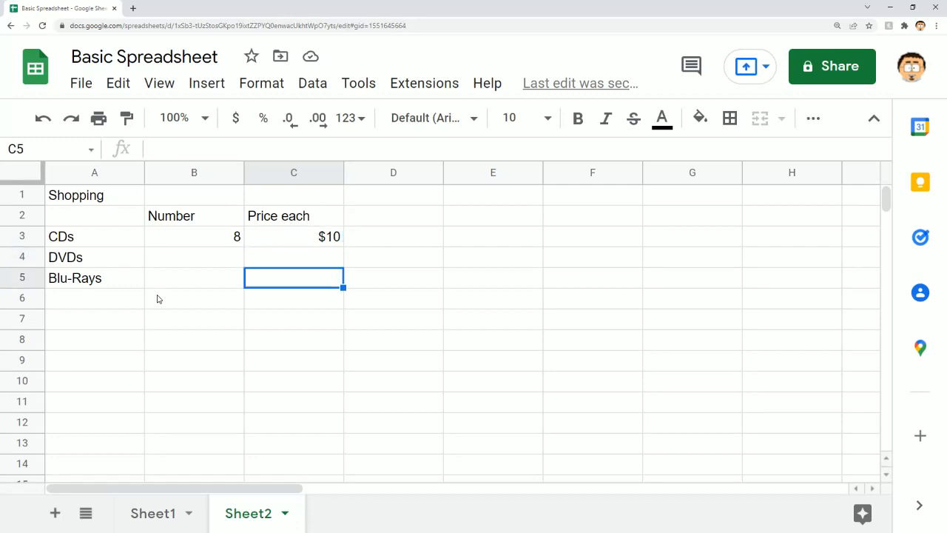
pyautogui.press('Up')
pyautogui.press('Left')
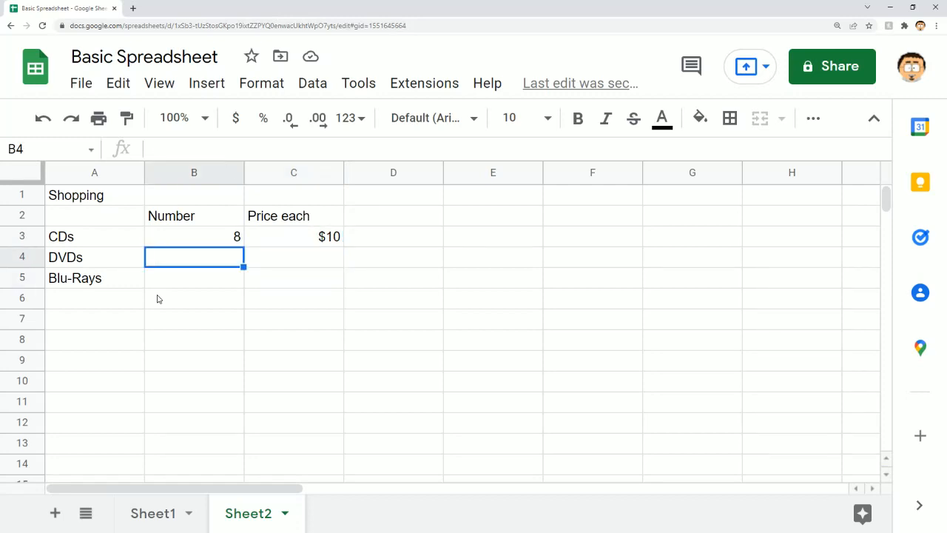
pyautogui.write('3')
pyautogui.press('Tab')
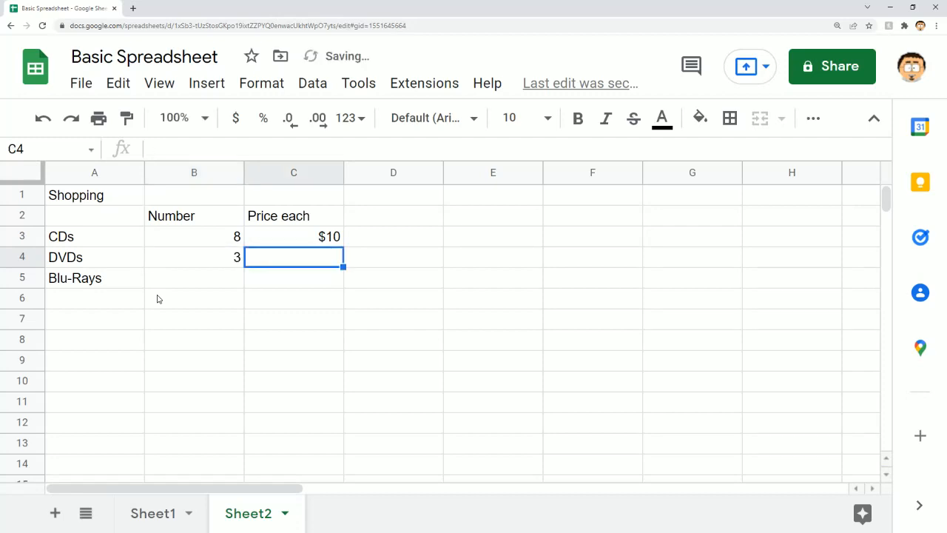
pyautogui.write('$12')
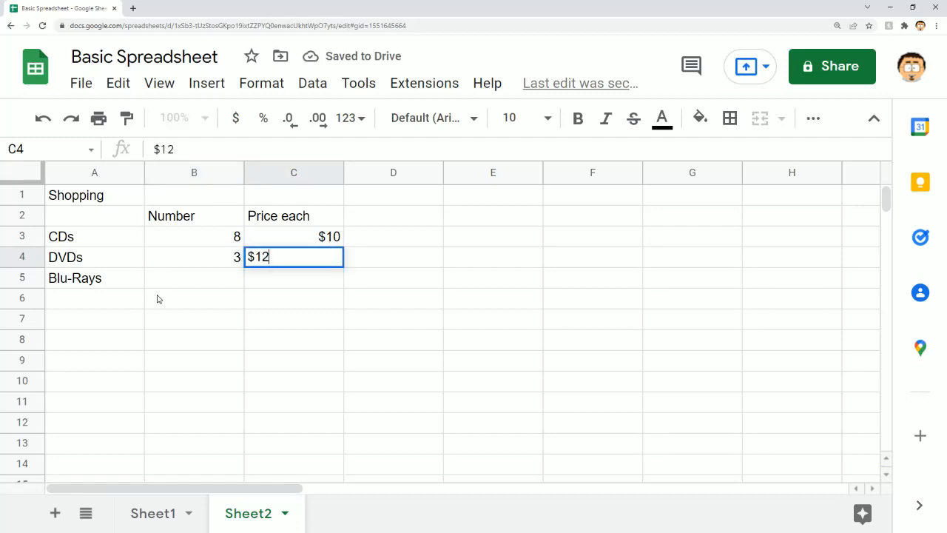
pyautogui.press('BackSpace')
pyautogui.press('BackSpace')
pyautogui.write('5')
pyautogui.press('Return')
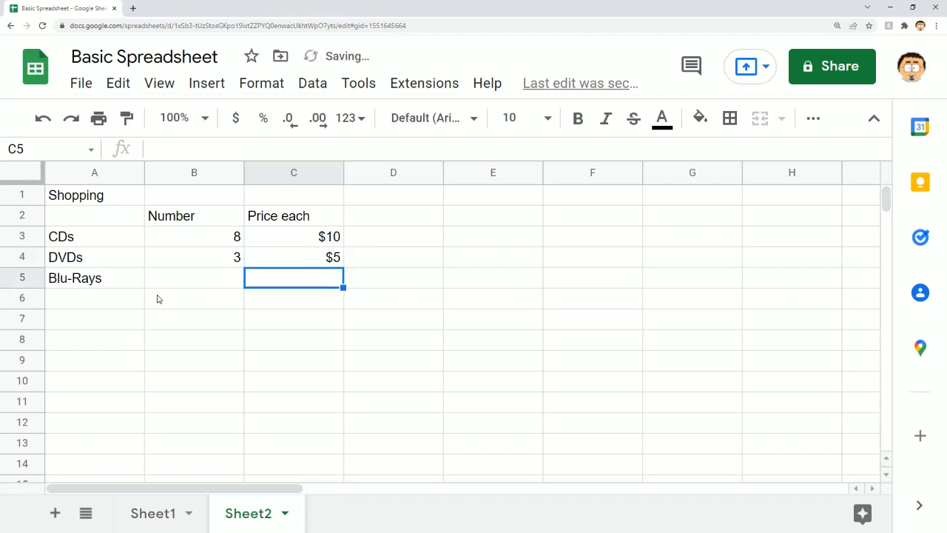
# Fill in the Blu-Rays row with a number of 5 in B5 and a price of $20 in C5
pyautogui.press('Left')
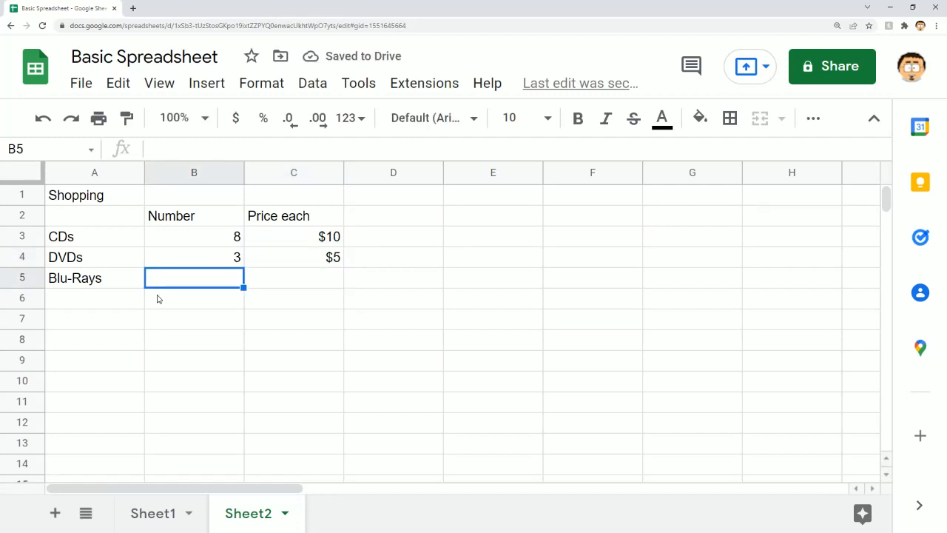
pyautogui.write('$')
pyautogui.press('BackSpace')
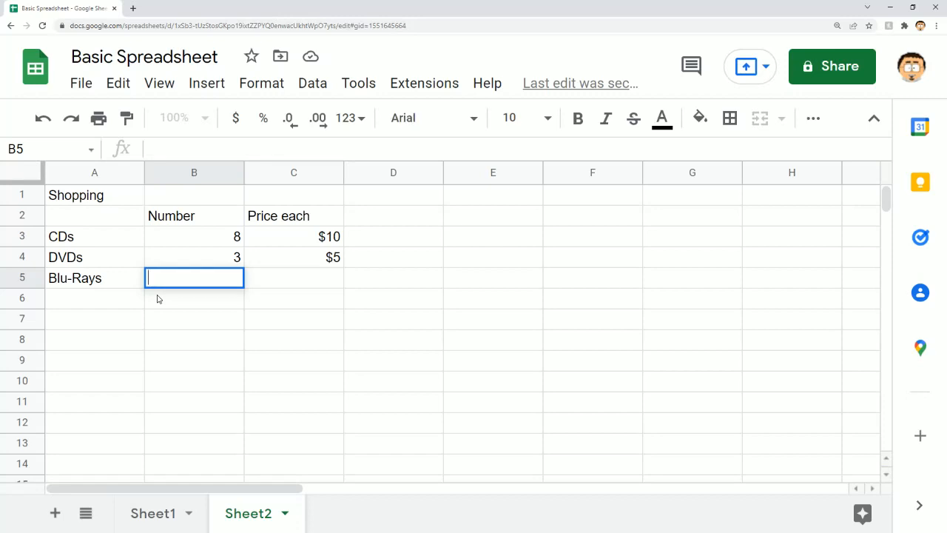
pyautogui.write('5')
pyautogui.press('Tab')
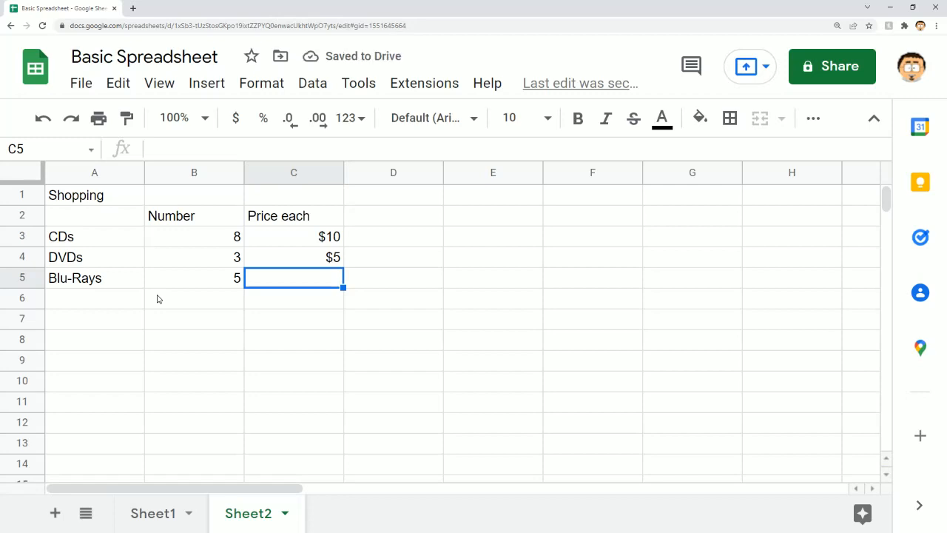
pyautogui.write('&')
pyautogui.press('BackSpace')
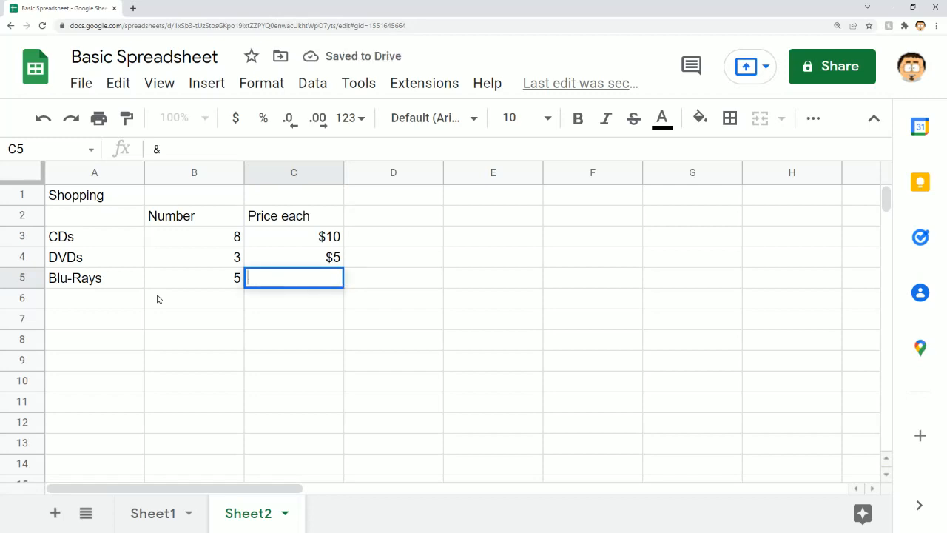
pyautogui.write('$20')
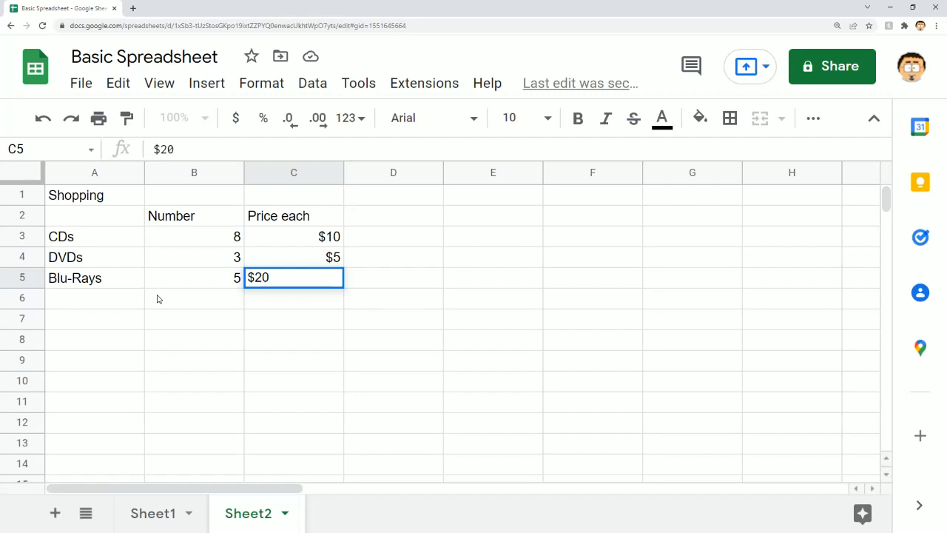
pyautogui.press('Return')
# Enter the formula =B3*C3 in D3 for the CDs cost and fill it down through D5
pyautogui.press('Down')
pyautogui.press('Left')
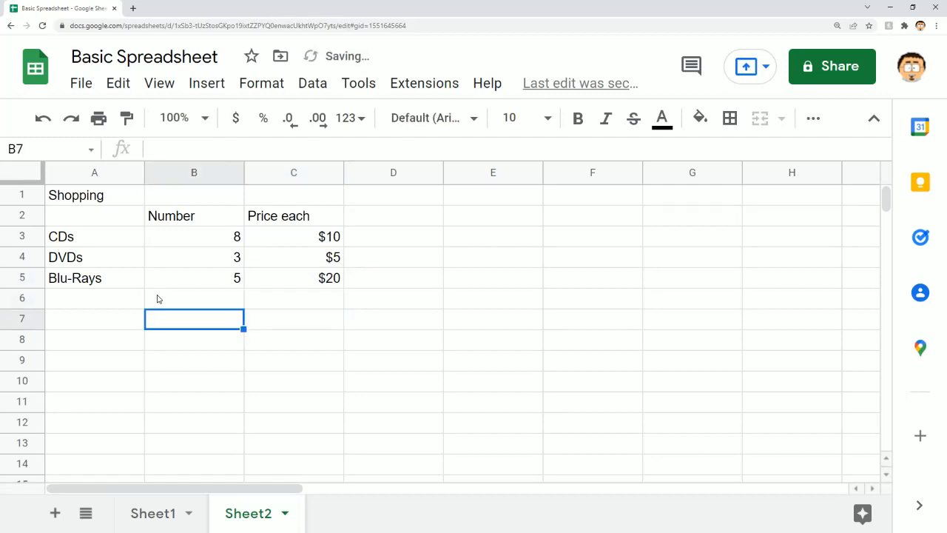
pyautogui.press('Right')
pyautogui.press('Right')
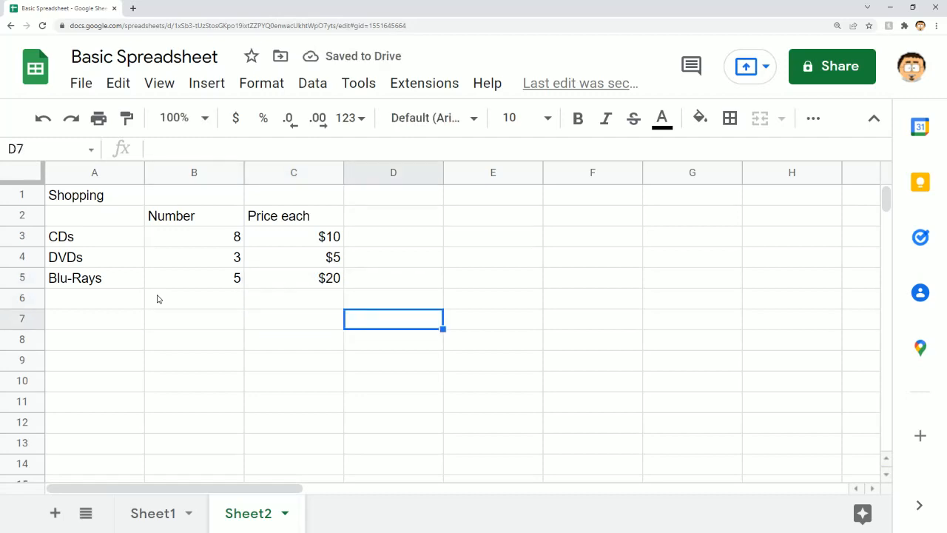
pyautogui.press('Up')
pyautogui.press('Up')
pyautogui.press('Up')
pyautogui.press('Up')
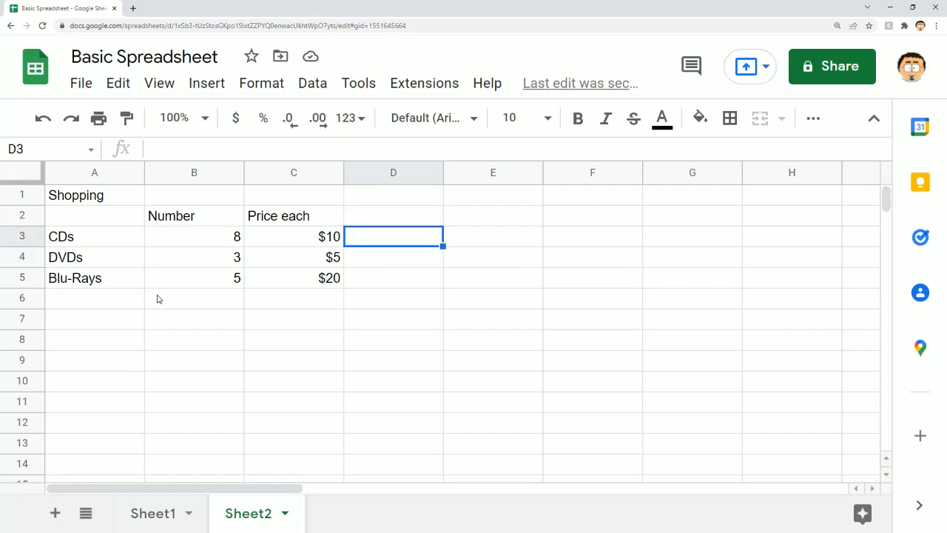
pyautogui.write('=')
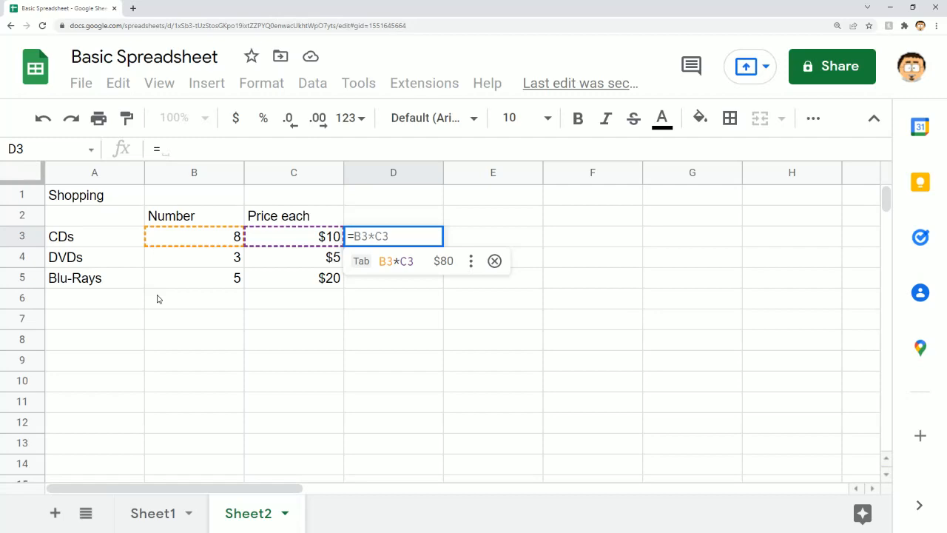
pyautogui.press('Tab')
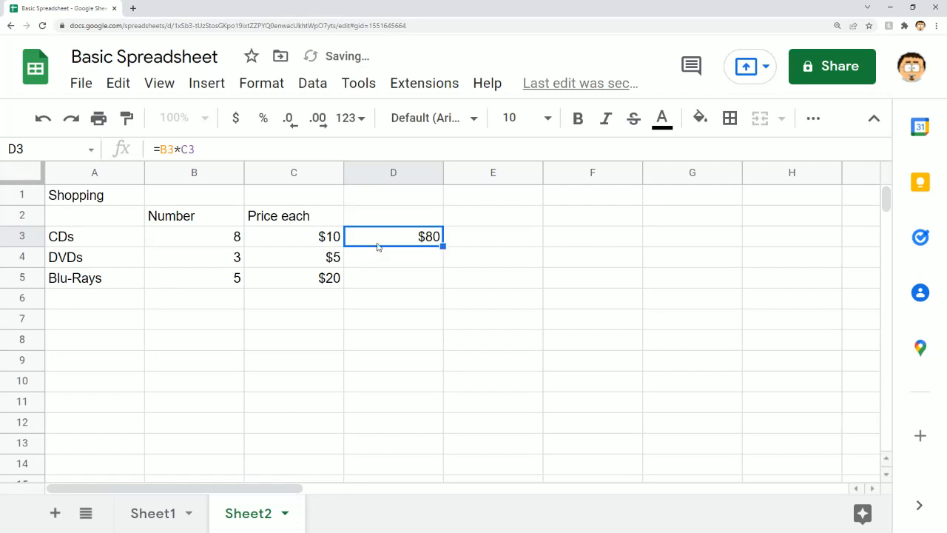
pyautogui.moveTo(443, 246); pyautogui.dragTo(442, 286)
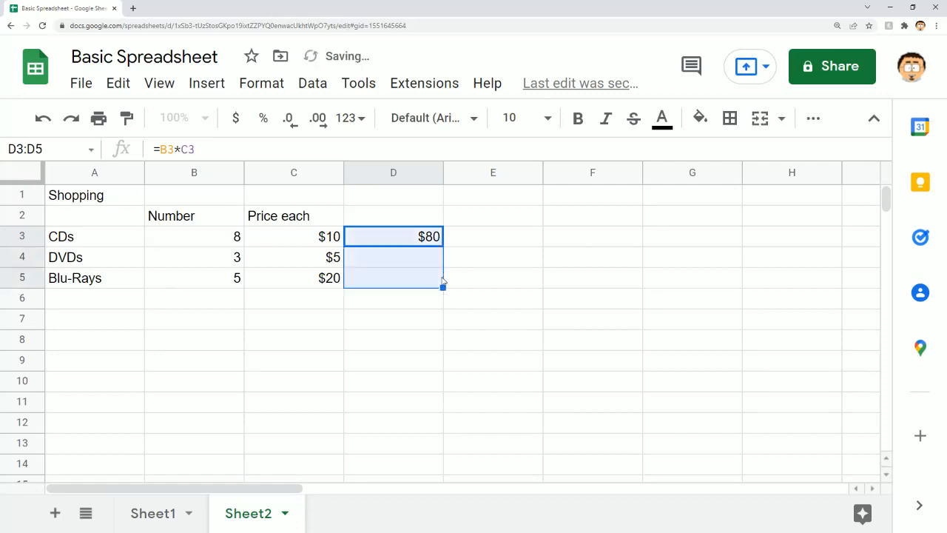
# Enter the label Subtotal in C7 beneath the price column of the shopping table
pyautogui.click(431, 325)
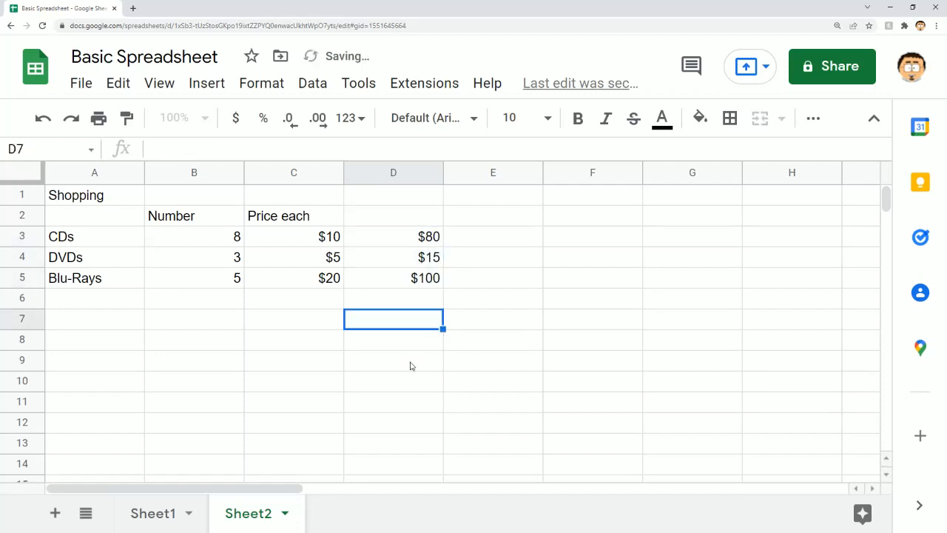
pyautogui.click(324, 327)
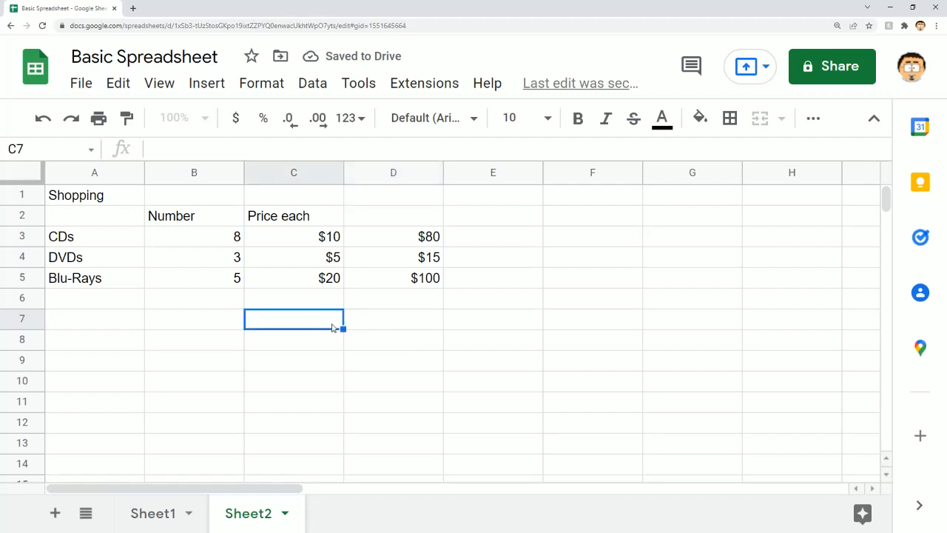
pyautogui.write('Subtotal')
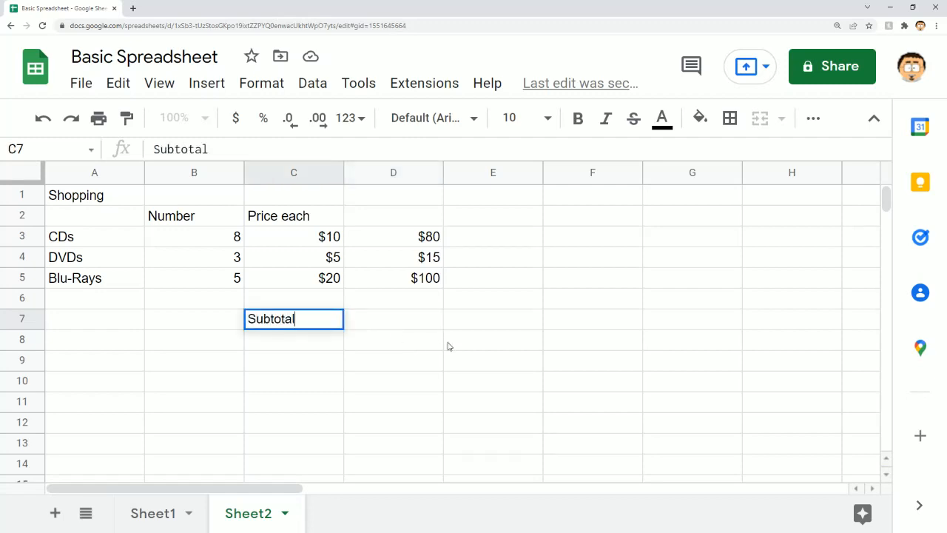
pyautogui.press('Return')
# Calculate the subtotal in D7 with the formula =sum(D3:D5)
pyautogui.press('Right')
pyautogui.press('Up')
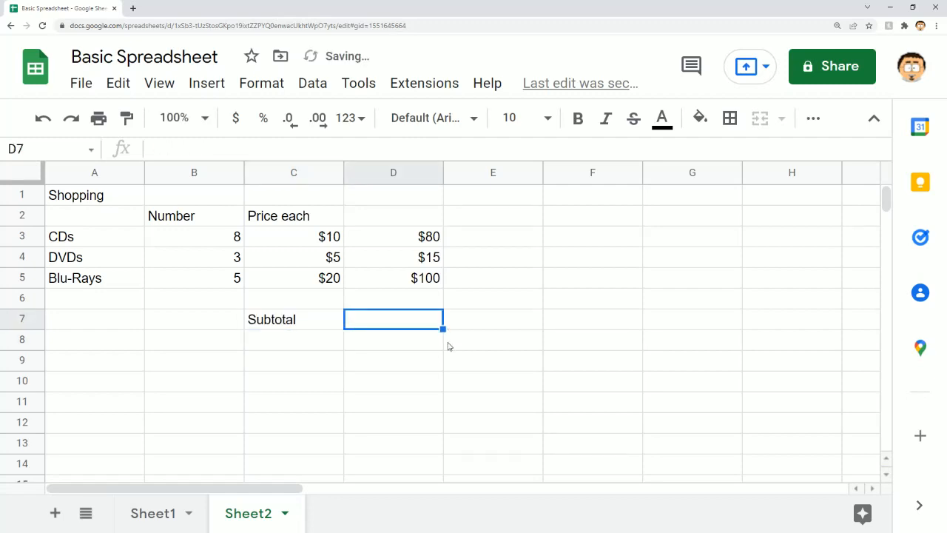
pyautogui.write('=sum(')
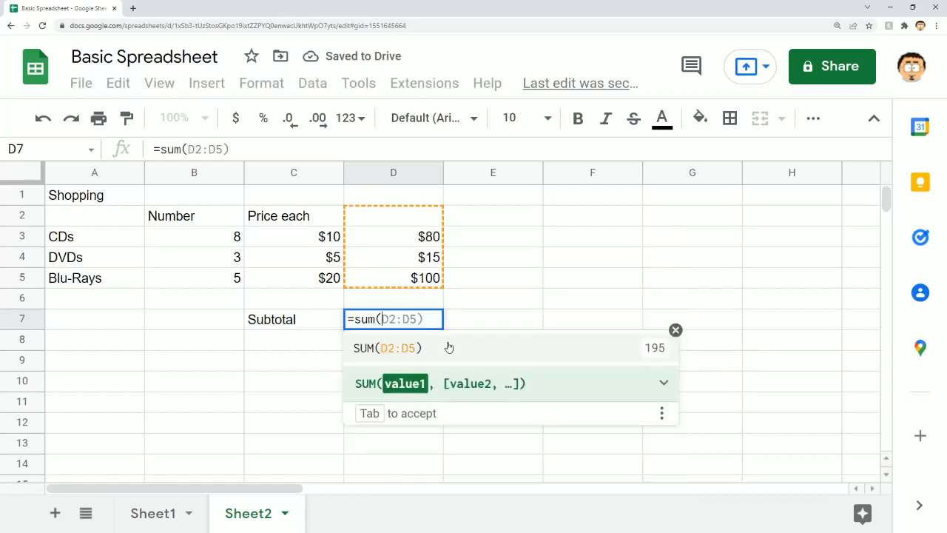
pyautogui.moveTo(427, 243); pyautogui.dragTo(425, 274)
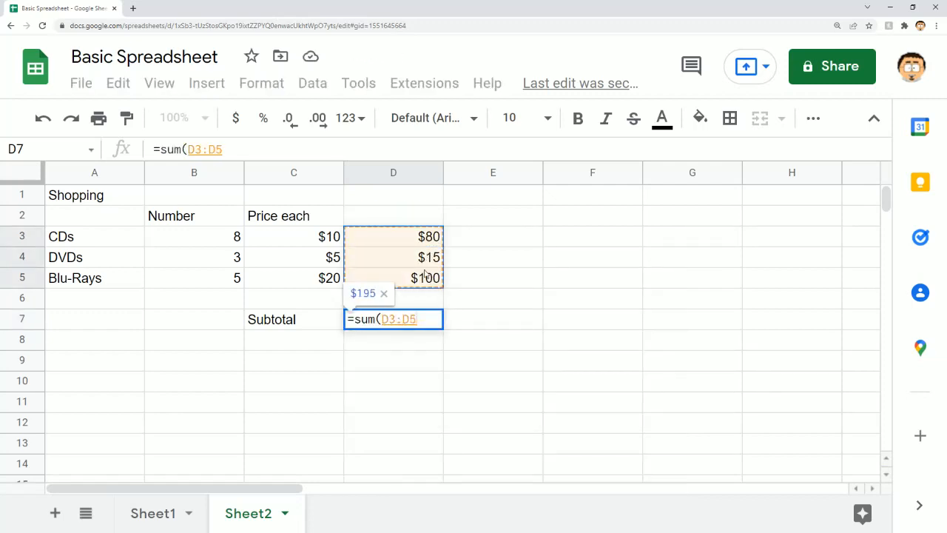
pyautogui.write(')')
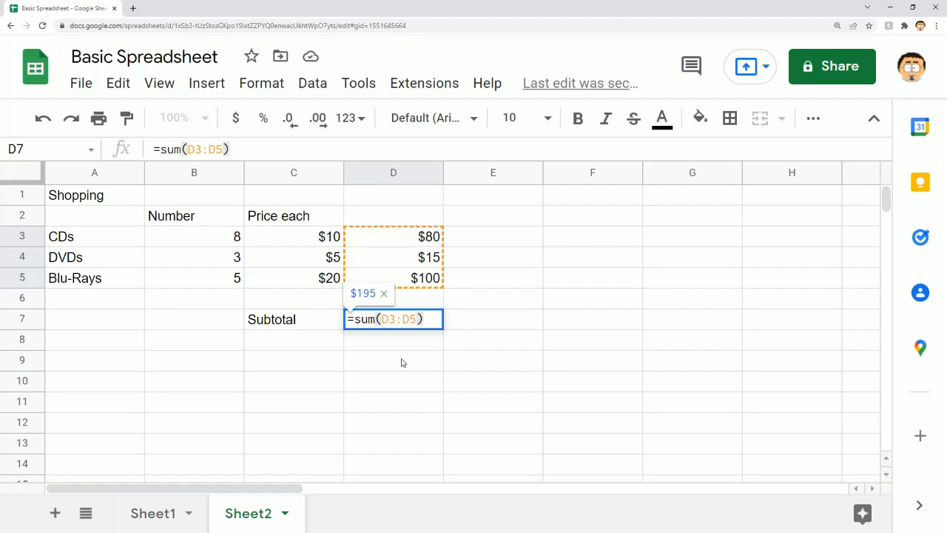
pyautogui.press('Return')
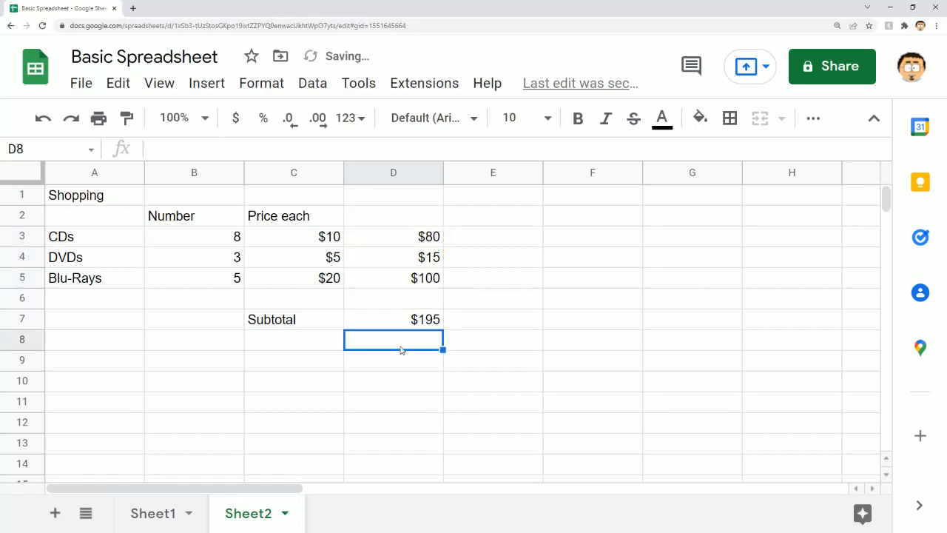
# Enter the label "Total (with Tax)" in C8, directly under the Subtotal label
pyautogui.click(308, 347)
pyautogui.write('Tota')
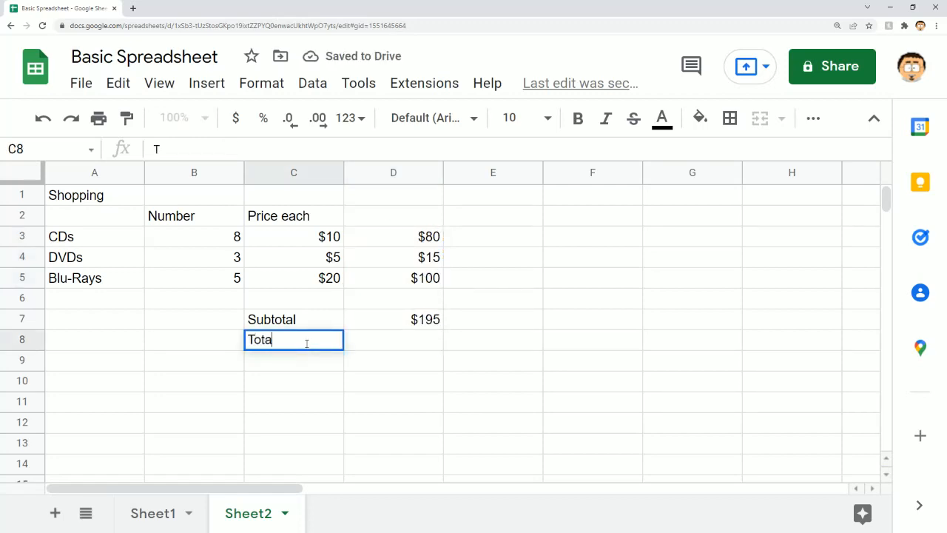
pyautogui.write('l (with Tax)')
pyautogui.press('Tab')
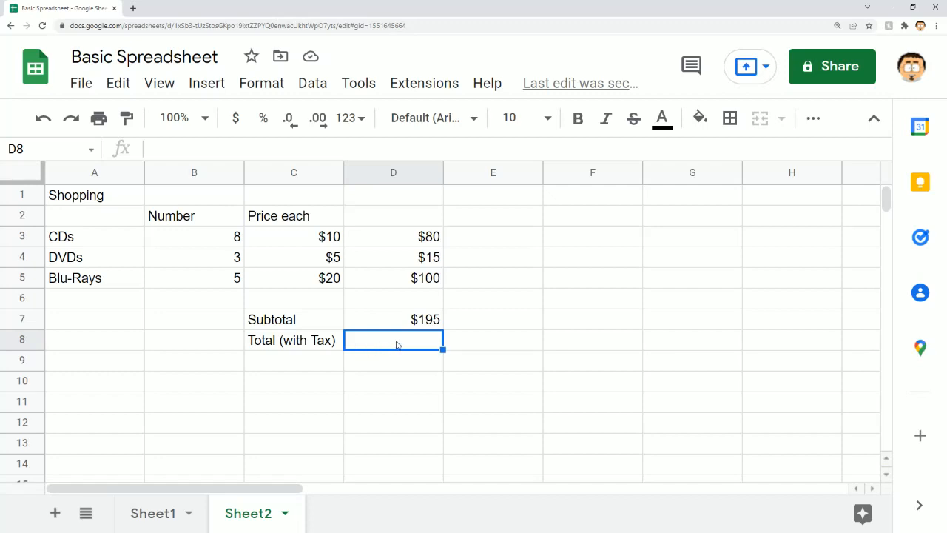
# Calculate the total including tax in D8 with the formula =D7*1.13
pyautogui.write('=')
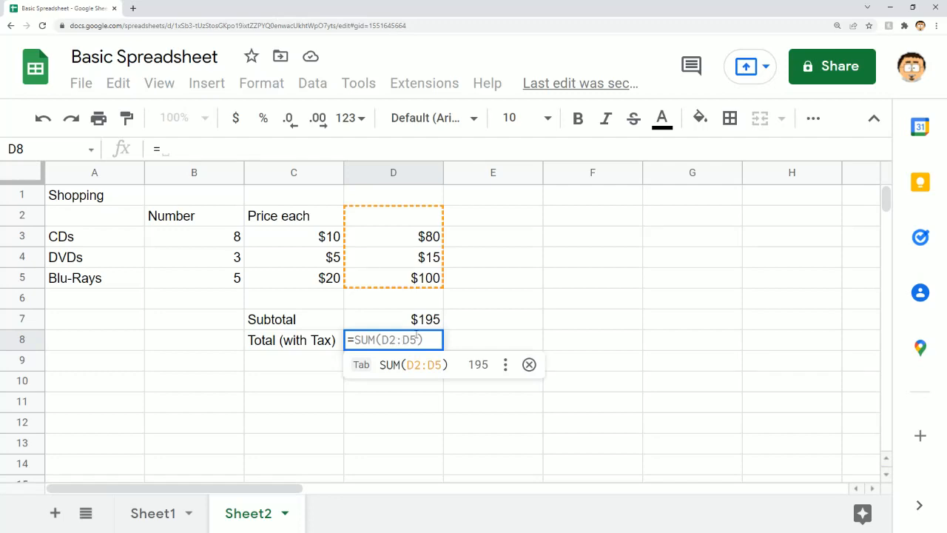
pyautogui.click(426, 326)
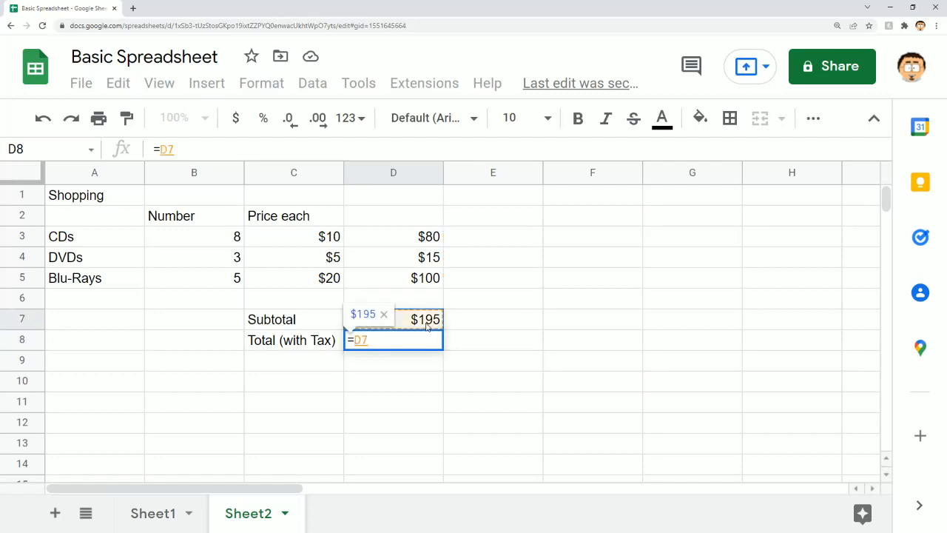
pyautogui.write('*1.13')
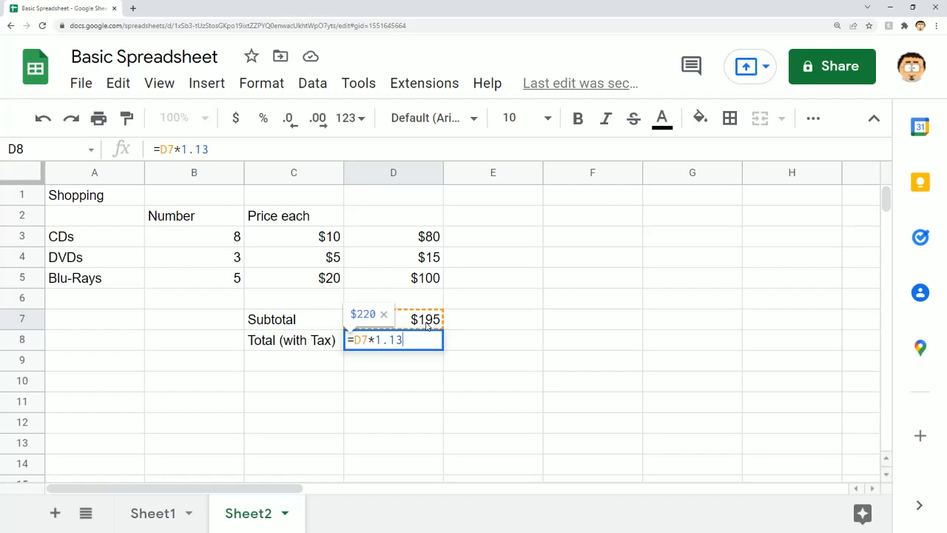
pyautogui.press('Return')
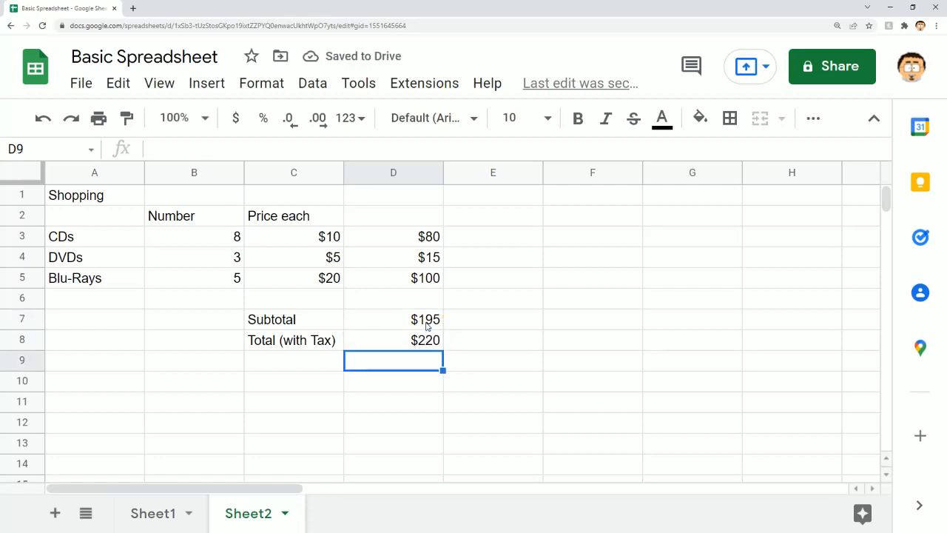
pyautogui.click(430, 348)
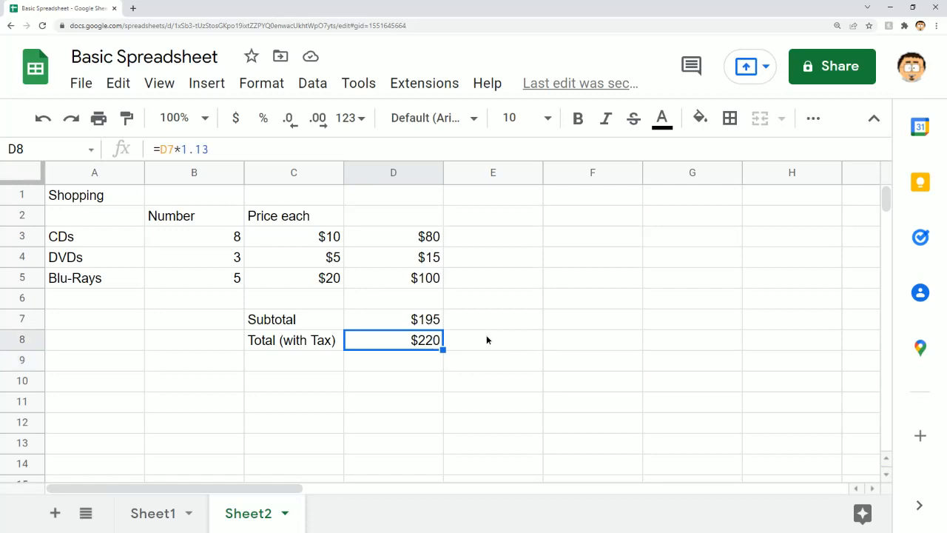
pyautogui.click(486, 338)
pyautogui.click(436, 343)
# Enter the label Tax in F1 and the rate 13% beside it in G1
pyautogui.click(552, 198)
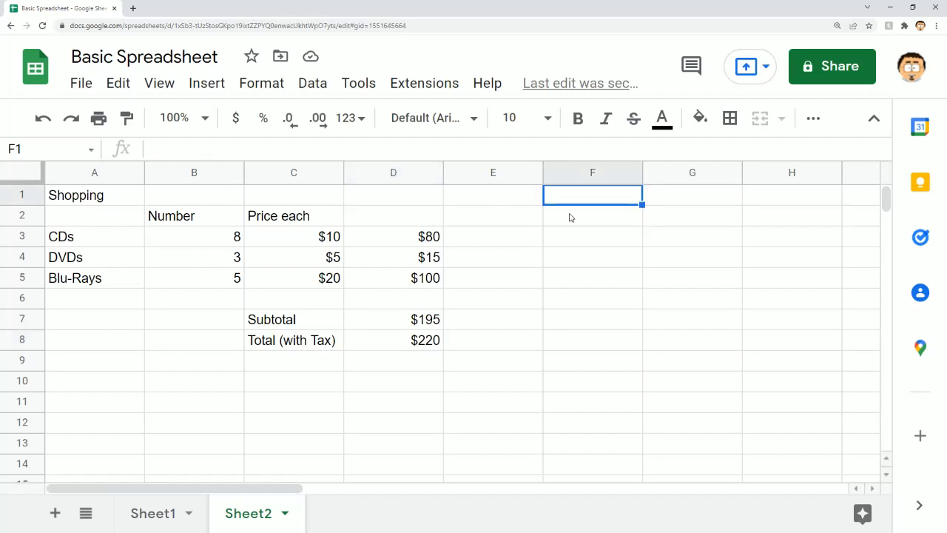
pyautogui.write('Tax')
pyautogui.press('Tab')
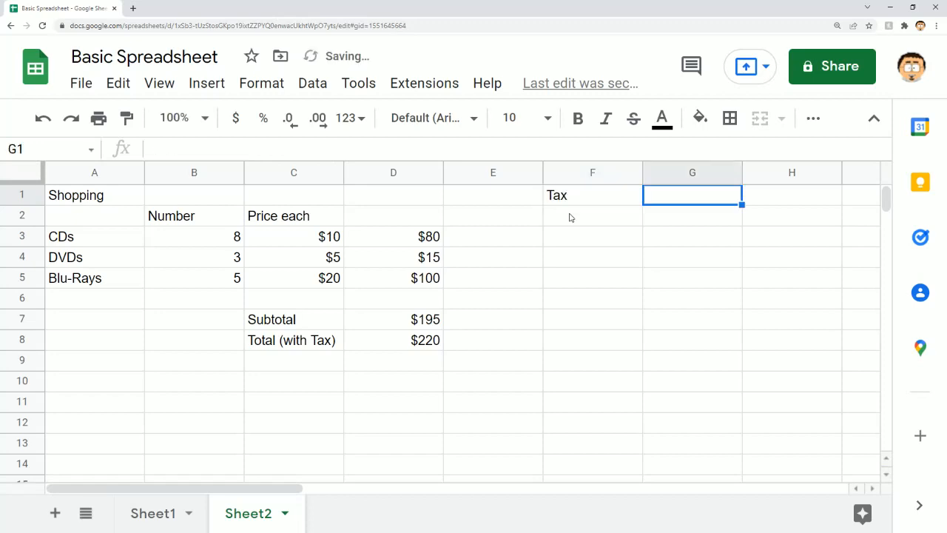
pyautogui.write('13')
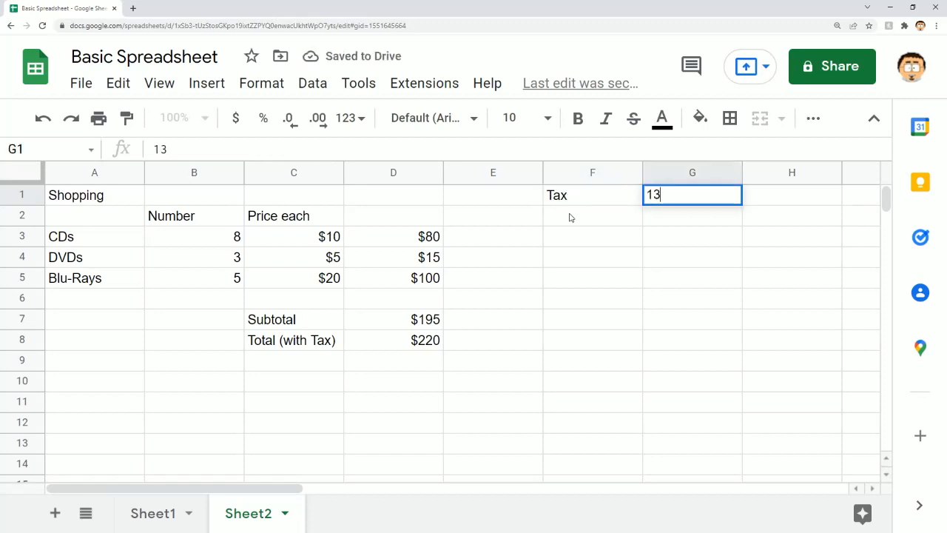
pyautogui.write('%')
pyautogui.press('Return')
pyautogui.press('Up')
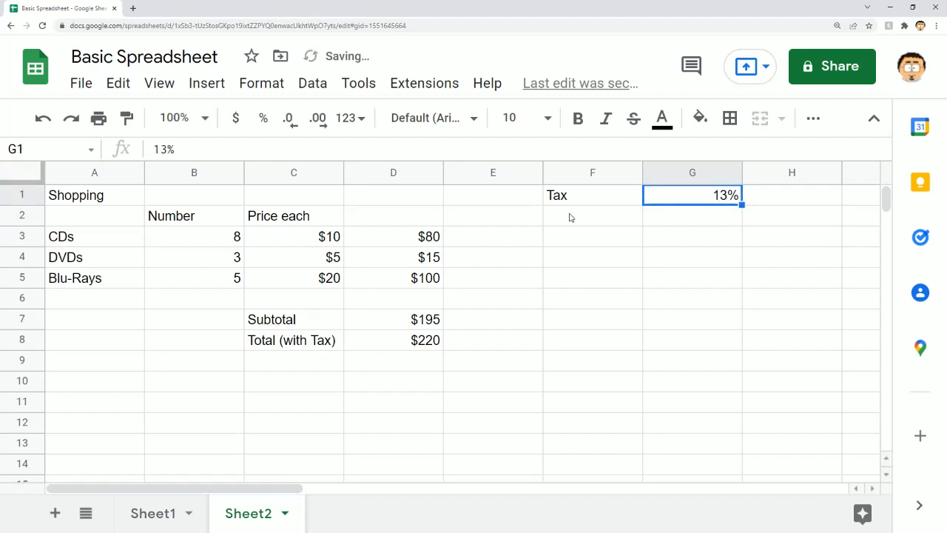
# Replace the fixed multiplier in D8's formula with an absolute reference to the tax rate, making it =D7*(1+$G$1)
pyautogui.click(431, 342)
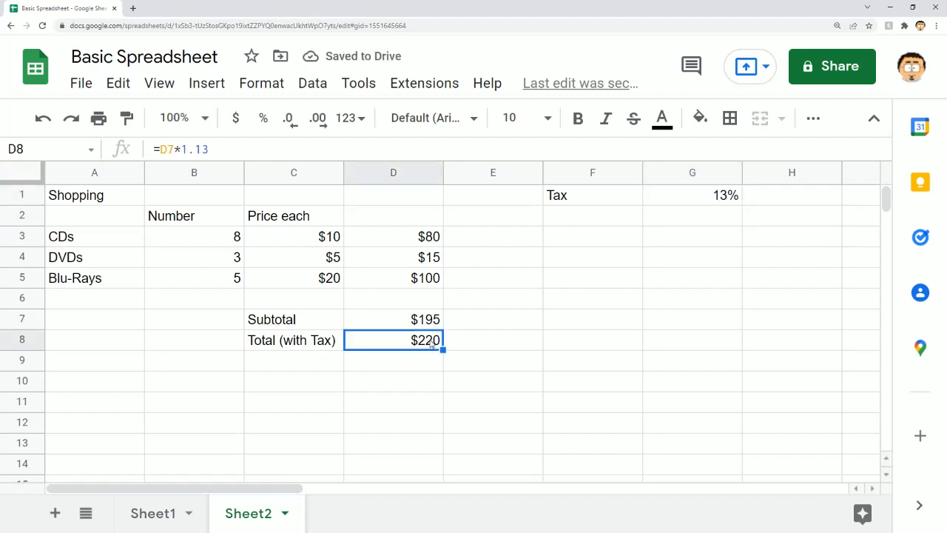
pyautogui.moveTo(182, 150); pyautogui.dragTo(225, 150)
pyautogui.write('(1')
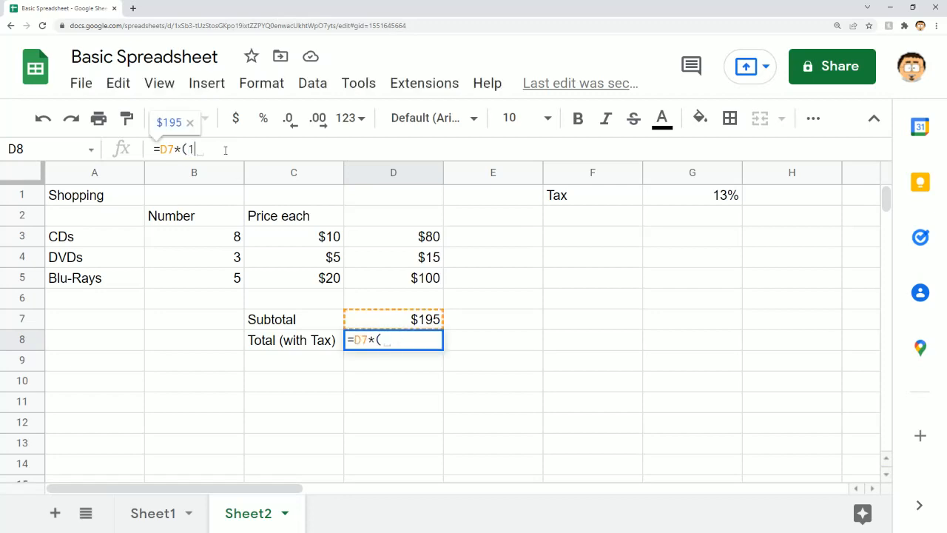
pyautogui.write('+')
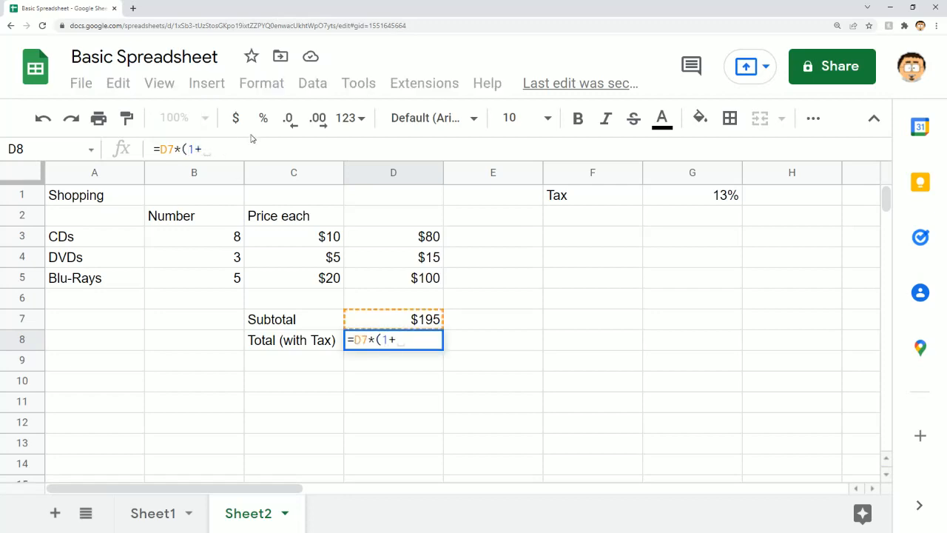
pyautogui.click(693, 202)
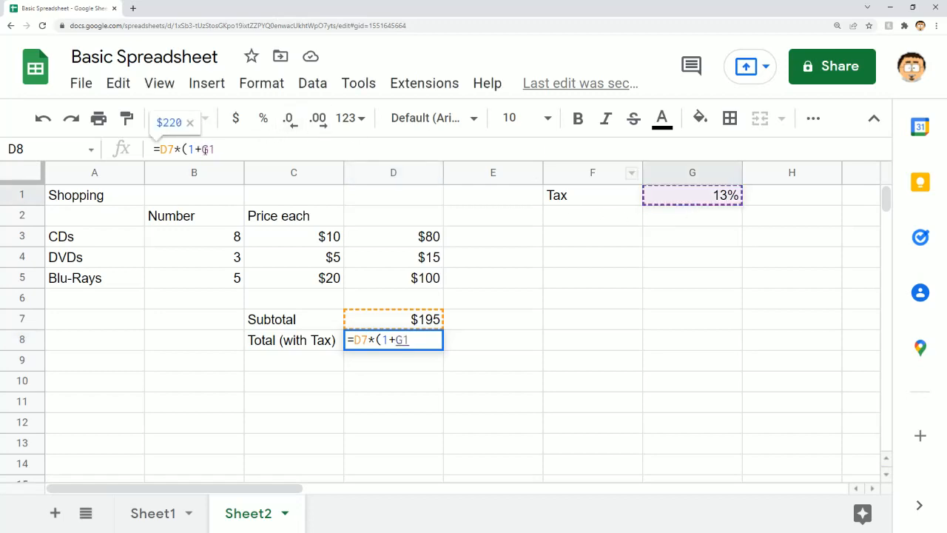
pyautogui.click(202, 149)
pyautogui.write('$')
pyautogui.click(214, 148)
pyautogui.write('$1)')
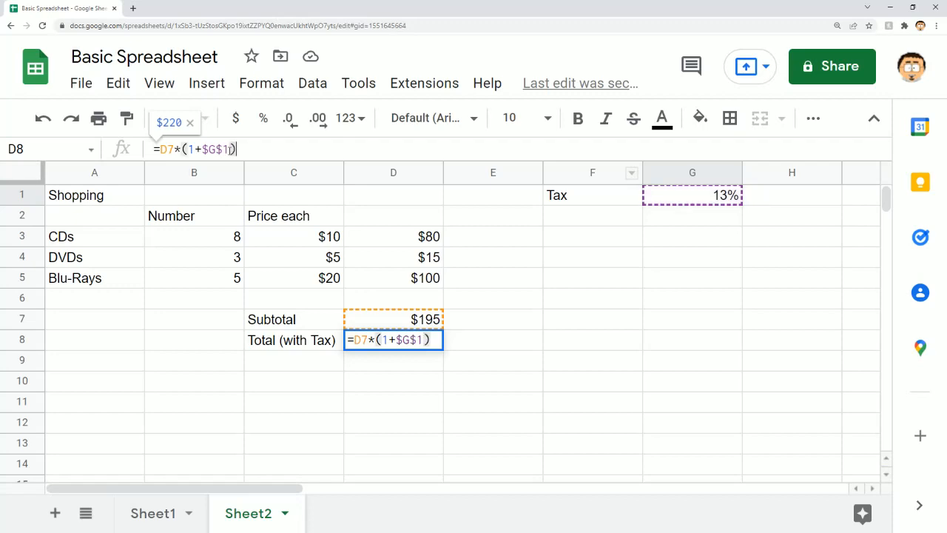
pyautogui.press('Return')
pyautogui.press('Up')
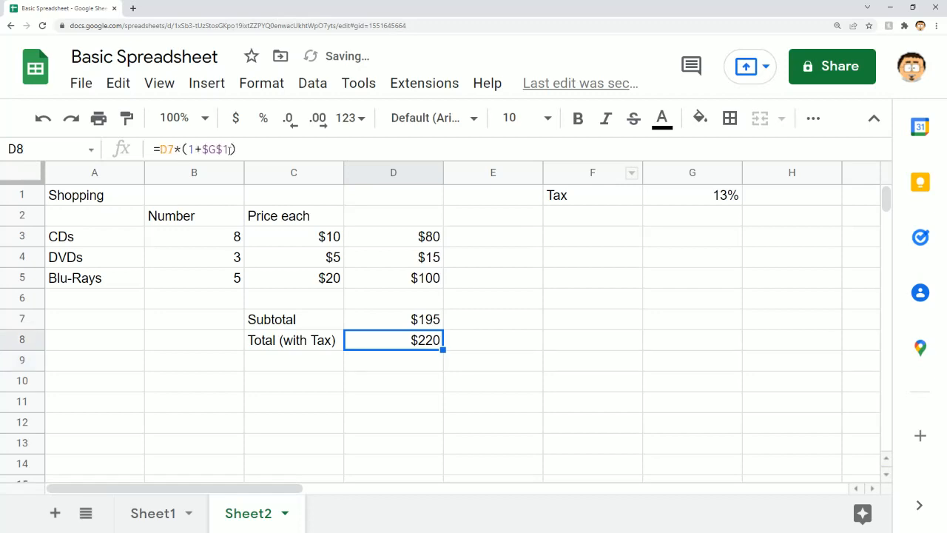
# Set the number of CDs in B3 to 14
pyautogui.press('Down')
pyautogui.press('Up')
pyautogui.press('Up')
pyautogui.press('Left')
pyautogui.press('Left')
pyautogui.press('Left')
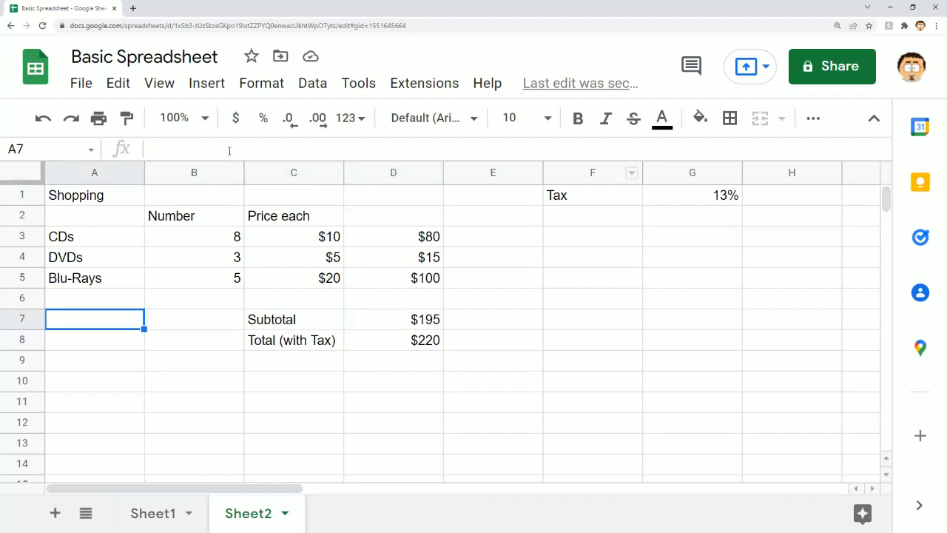
pyautogui.press('Right')
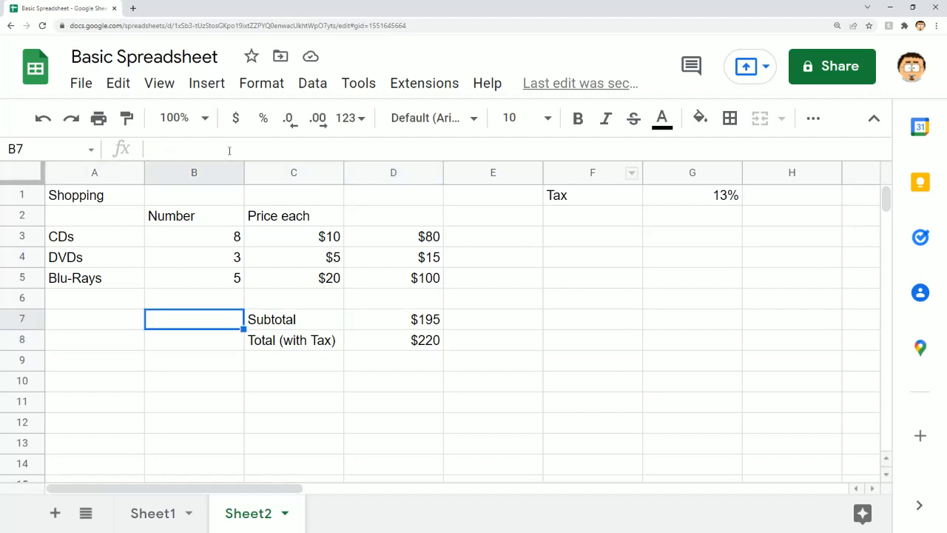
pyautogui.press('Up')
pyautogui.press('Up')
pyautogui.press('Up')
pyautogui.press('Up')
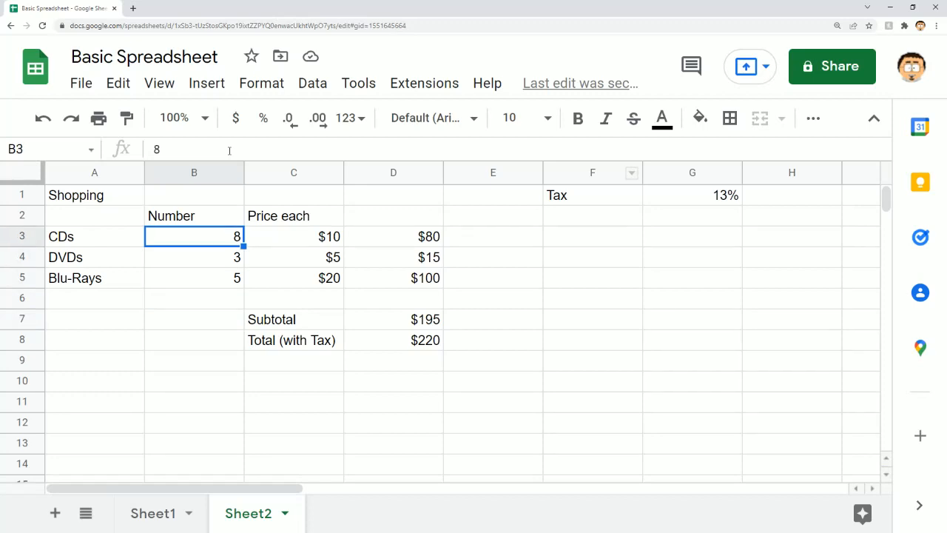
pyautogui.write('14')
pyautogui.press('Return')
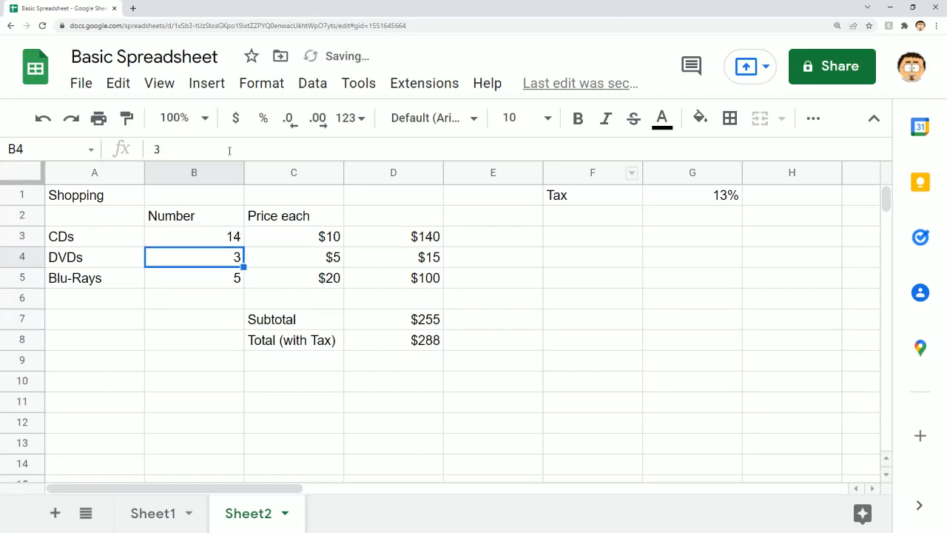
# Examine the recalculated amounts and their formulas in column D, from the CDs cost in D3 to the total in D8
pyautogui.press('Right')
pyautogui.press('Right')
pyautogui.press('Up')
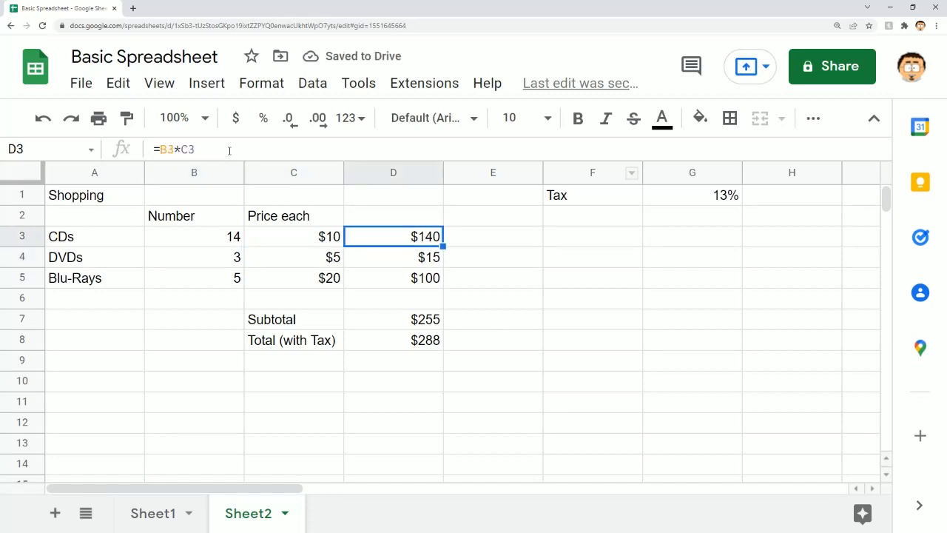
pyautogui.press('Down')
pyautogui.press('Down')
pyautogui.press('Down')
pyautogui.press('Down')
pyautogui.press('Down')
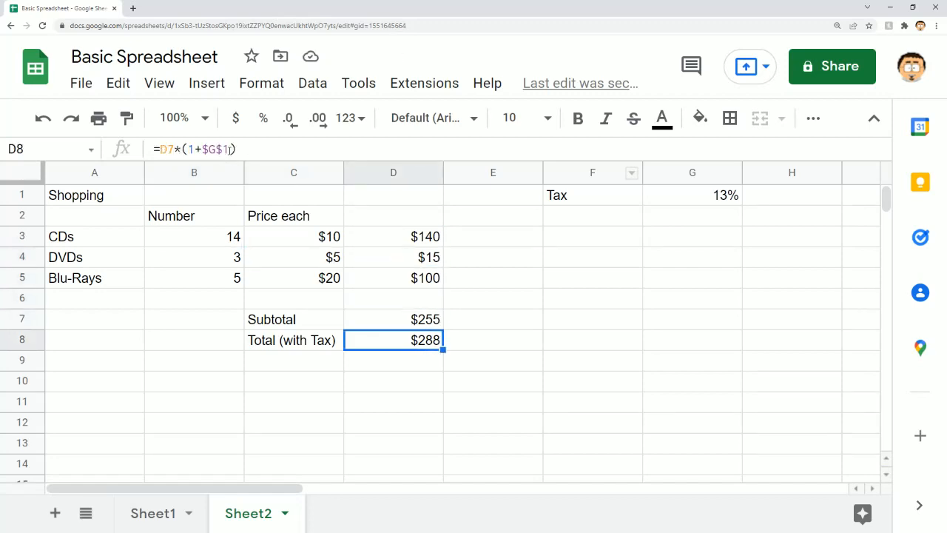
# Set the number of DVDs in B4 to 2
pyautogui.press('Left')
pyautogui.press('Left')
pyautogui.press('Left')
pyautogui.press('Right')
pyautogui.press('Up')
pyautogui.press('Up')
pyautogui.press('Up')
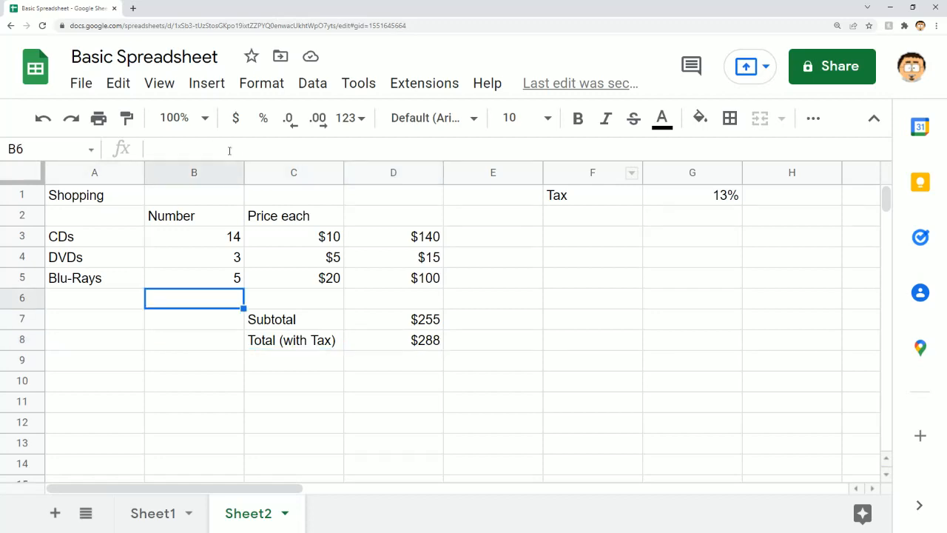
pyautogui.press('Up')
pyautogui.press('Up')
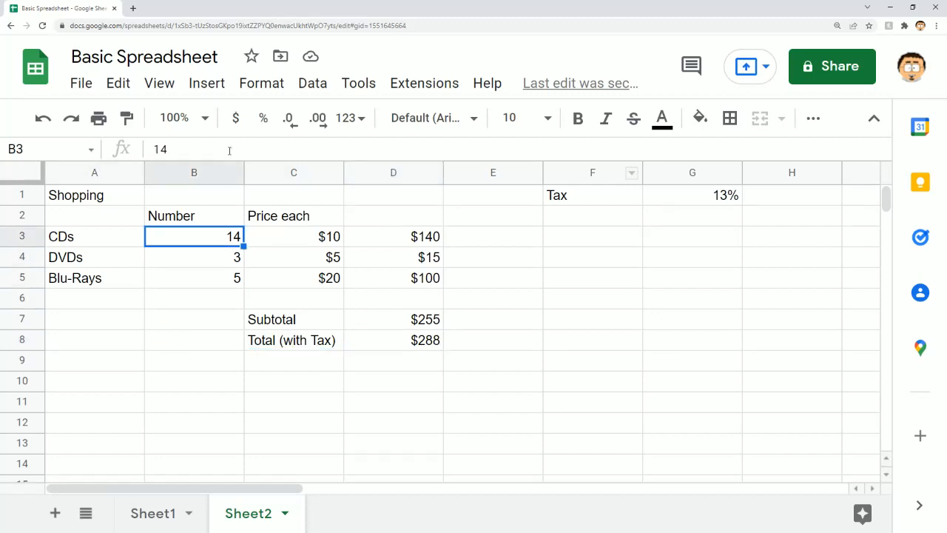
pyautogui.press('Down')
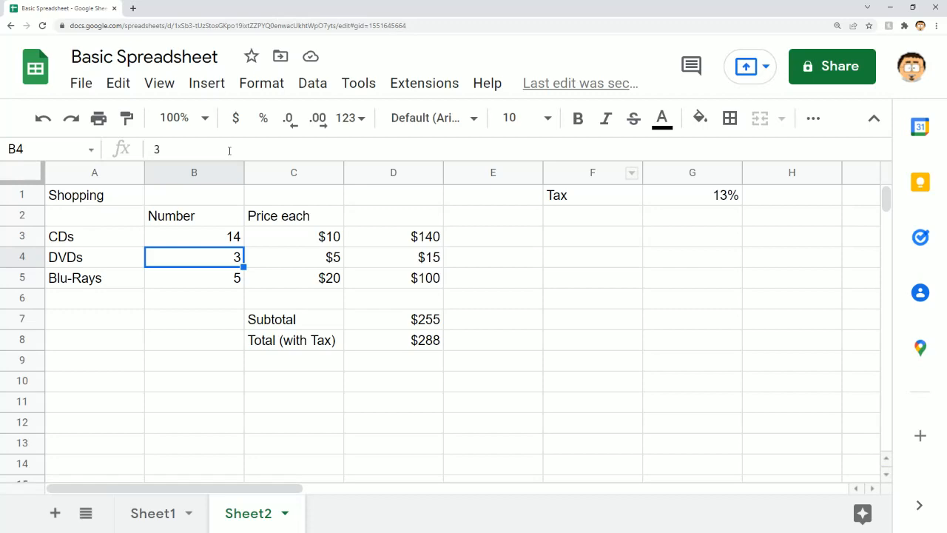
pyautogui.write('2')
pyautogui.press('Tab')
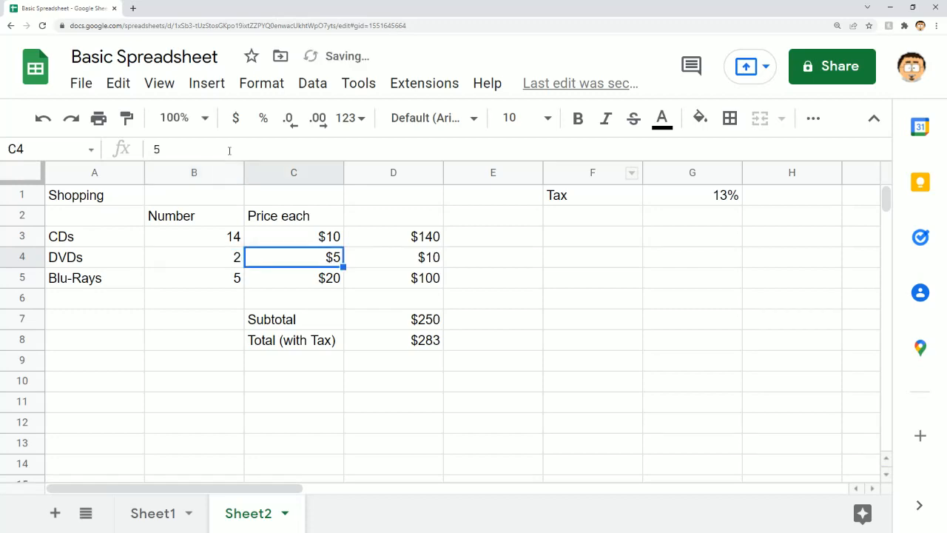
# Set the Blu-Rays price each in C5 to $18 and check the recalculated cost in D5 and total in D8
pyautogui.press('Down')
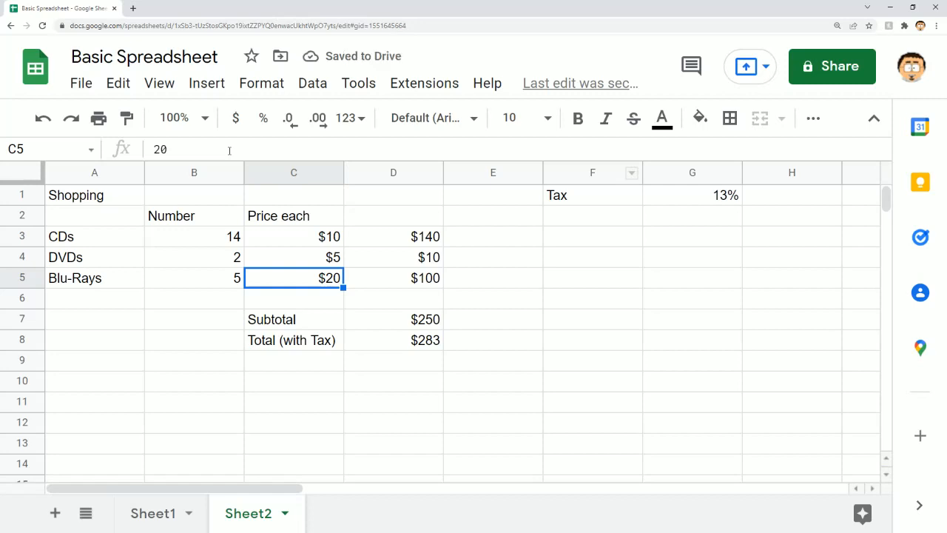
pyautogui.write('$18')
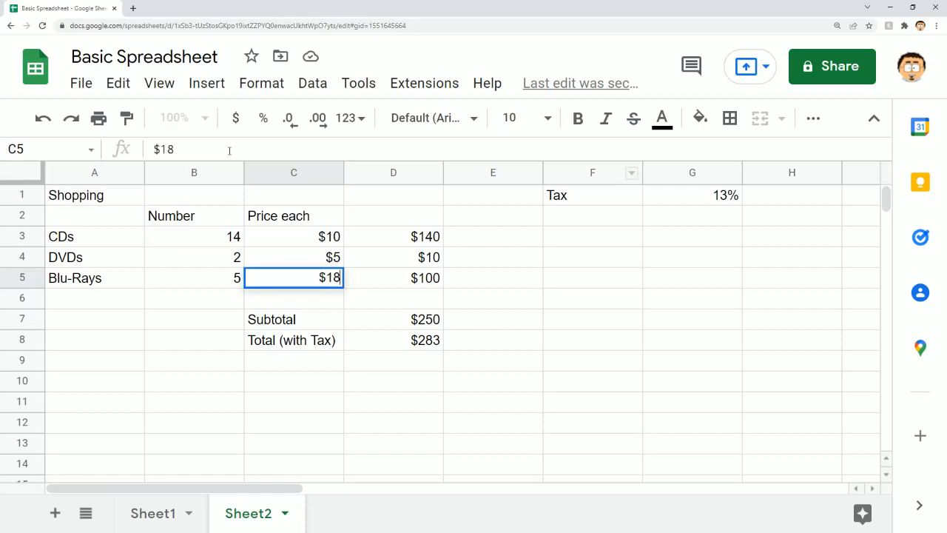
pyautogui.press('Return')
pyautogui.press('Right')
pyautogui.press('Up')
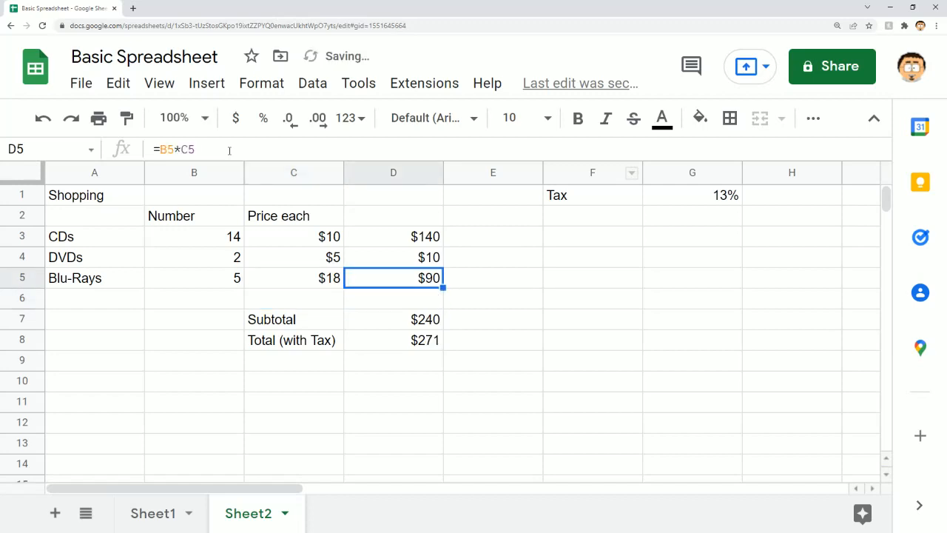
pyautogui.press('Down')
pyautogui.press('Down')
pyautogui.press('Down')
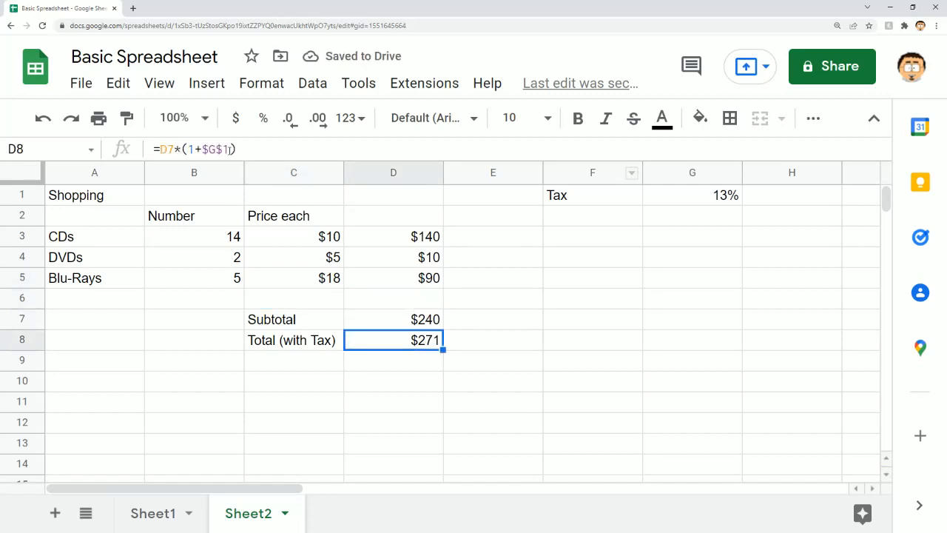
# Set the tax rate in G1 to 15%
pyautogui.press('Right')
pyautogui.press('Right')
pyautogui.press('Right')
pyautogui.press('Up')
pyautogui.press('Up')
pyautogui.press('Up')
pyautogui.press('Up')
pyautogui.press('Up')
pyautogui.press('Up')
pyautogui.press('Up')
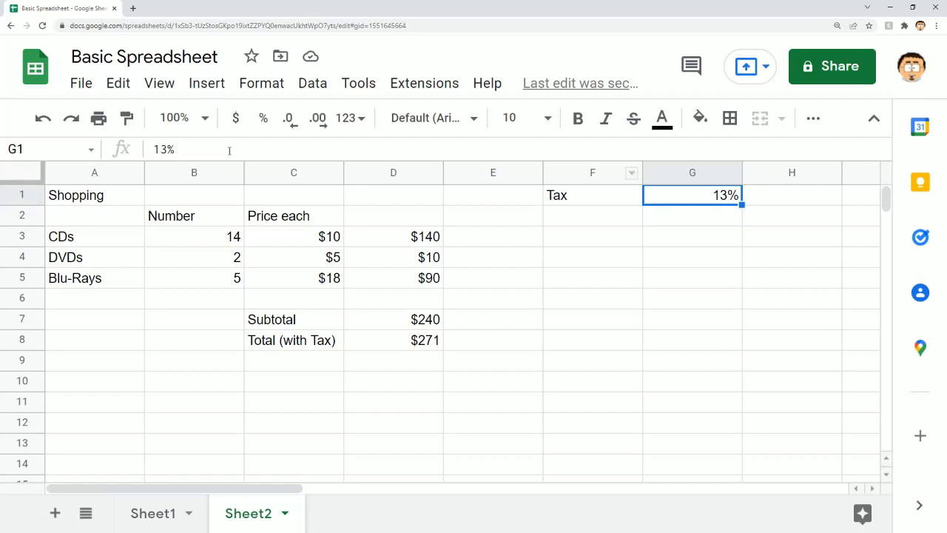
pyautogui.write('15')
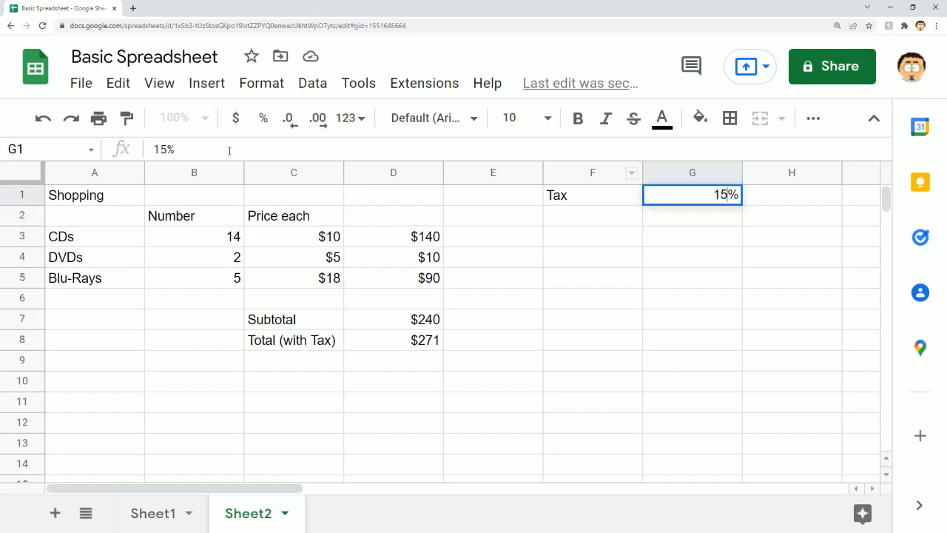
pyautogui.press('Return')
# Examine the recalculated total with tax and its formula in D8
pyautogui.press('Down')
pyautogui.press('Left')
pyautogui.press('Left')
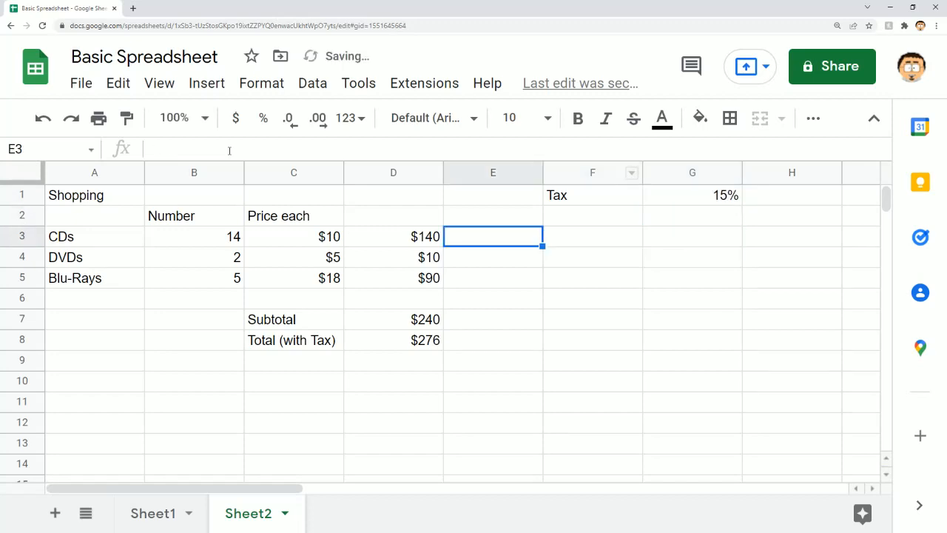
pyautogui.press('Left')
pyautogui.press('Down')
pyautogui.press('Down')
pyautogui.press('Down')
pyautogui.press('Down')
pyautogui.press('Down')
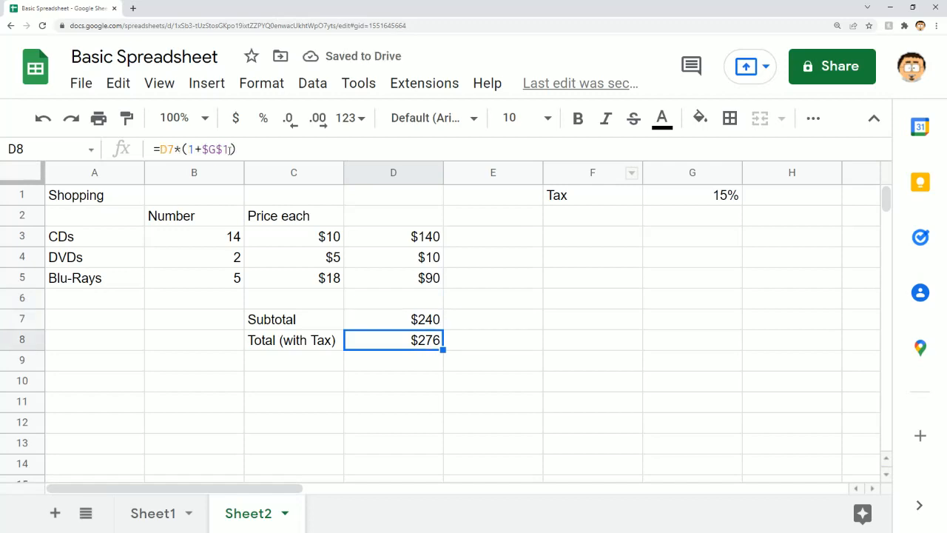
# Set the tax rate in G1 to 0%
pyautogui.press('Right')
pyautogui.press('Right')
pyautogui.press('Right')
pyautogui.press('Up')
pyautogui.press('Up')
pyautogui.press('Up')
pyautogui.press('Up')
pyautogui.press('Up')
pyautogui.press('Up')
pyautogui.press('Up')
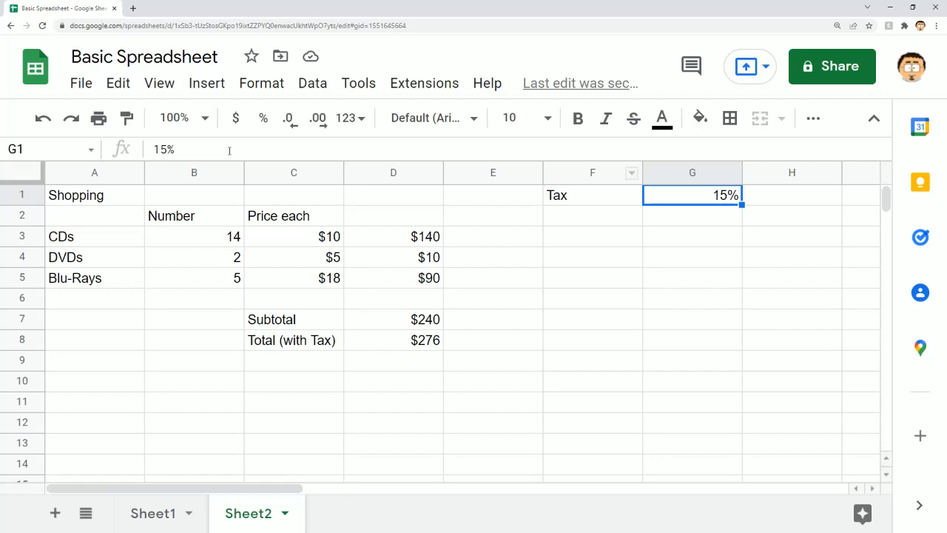
pyautogui.write('0')
pyautogui.press('Return')
# Compare the subtotal in D7 with the total including tax in D8
pyautogui.press('Left')
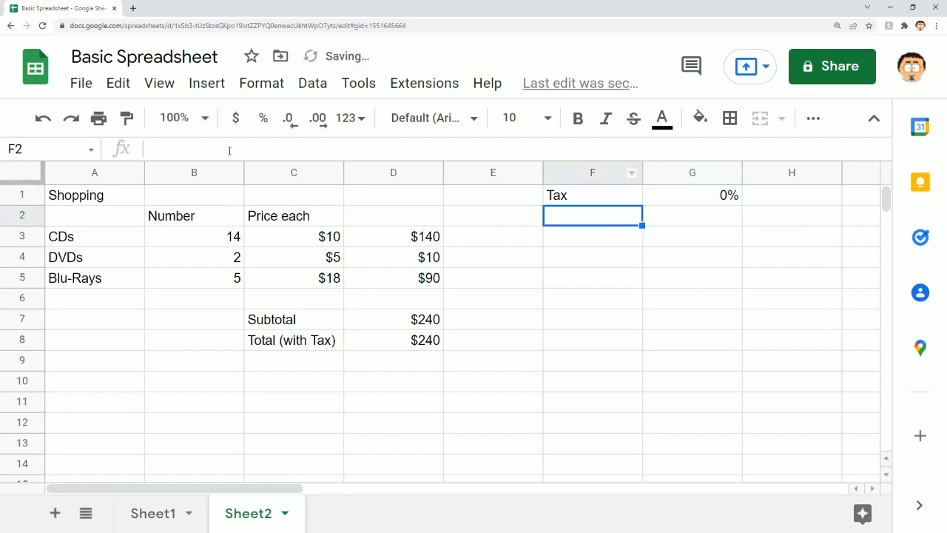
pyautogui.press('Left')
pyautogui.press('Down')
pyautogui.press('Down')
pyautogui.press('Left')
pyautogui.press('Down')
pyautogui.press('Down')
pyautogui.press('Down')
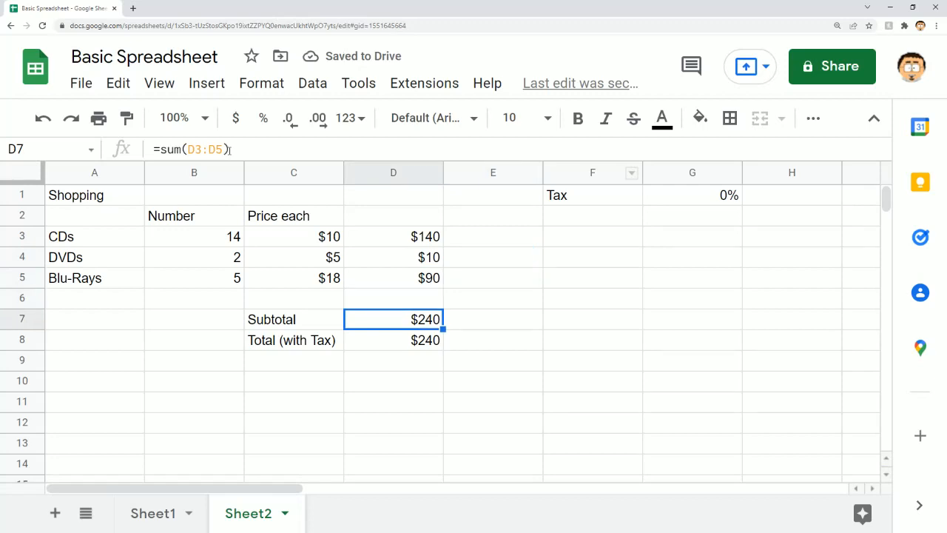
pyautogui.press('Down')
pyautogui.press('Up')
pyautogui.press('Right')
pyautogui.press('Right')
pyautogui.press('Left')
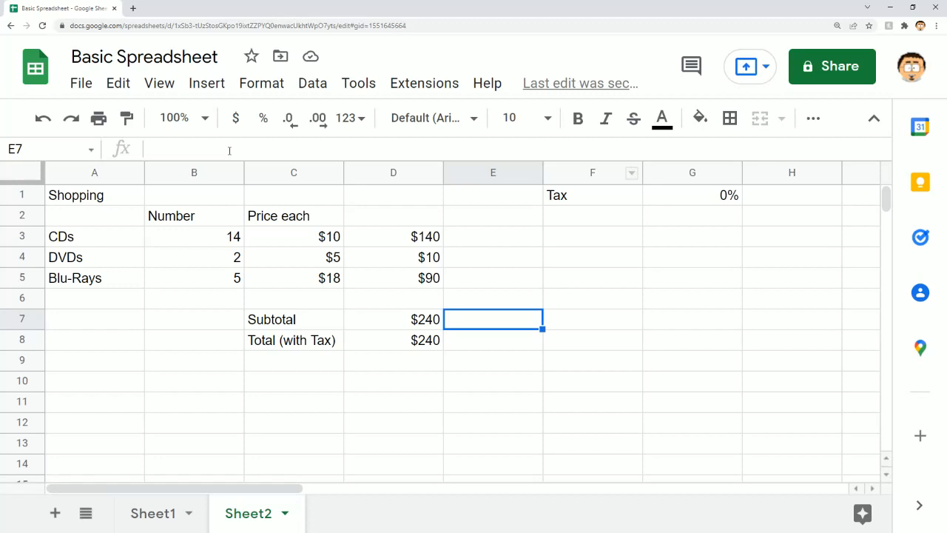
# Look through the item quantities in B3 to B5 as the data range for maximum and minimum calculations
pyautogui.press('Up')
pyautogui.press('Up')
pyautogui.press('Up')
pyautogui.press('Right')
pyautogui.press('Up')
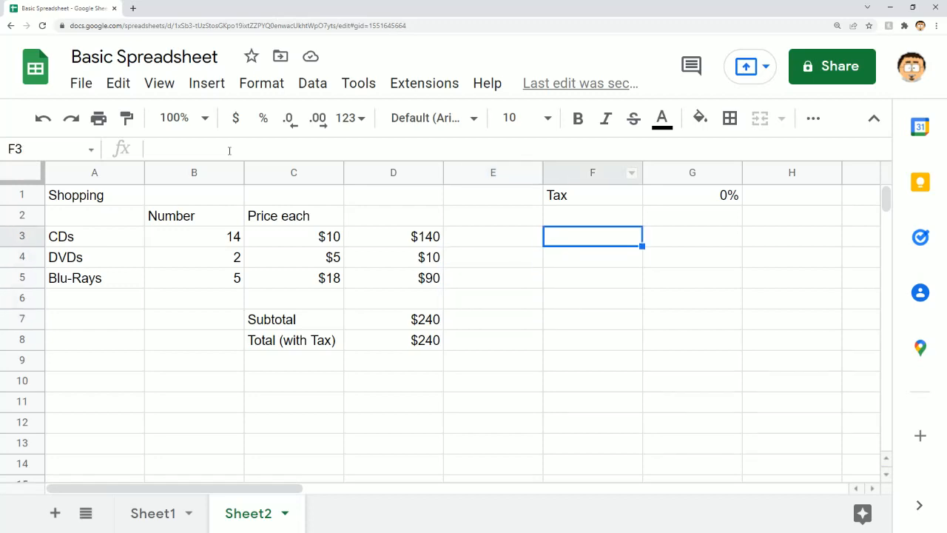
pyautogui.press('Left')
pyautogui.press('Left')
pyautogui.press('Left')
pyautogui.press('Left')
pyautogui.press('Left')
pyautogui.press('Right')
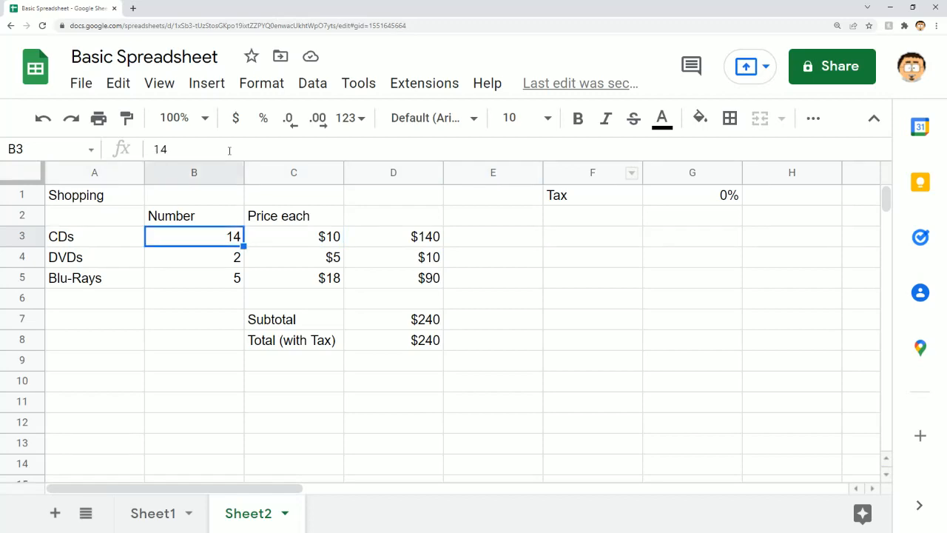
pyautogui.press('Down')
pyautogui.press('Down')
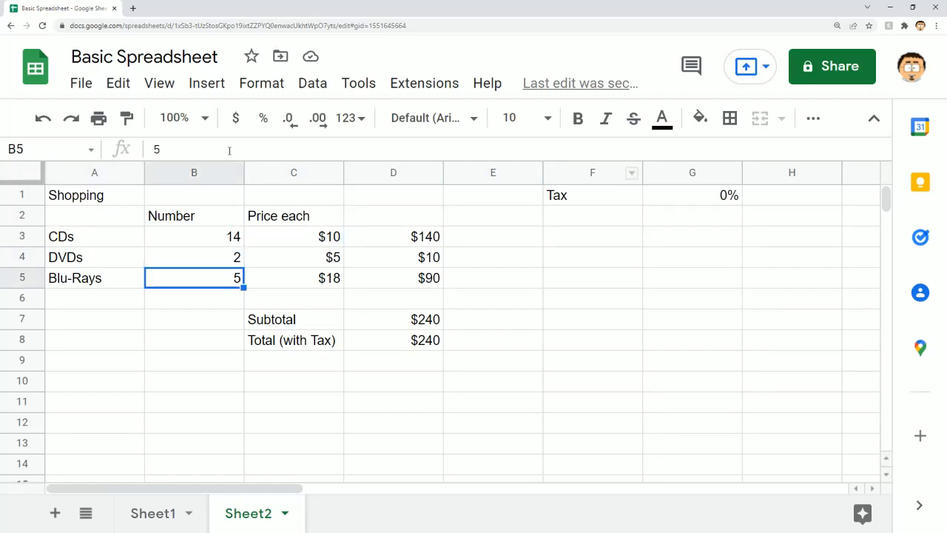
pyautogui.press('Up')
pyautogui.press('Up')
pyautogui.press('Down')
pyautogui.press('Down')
pyautogui.press('Up')
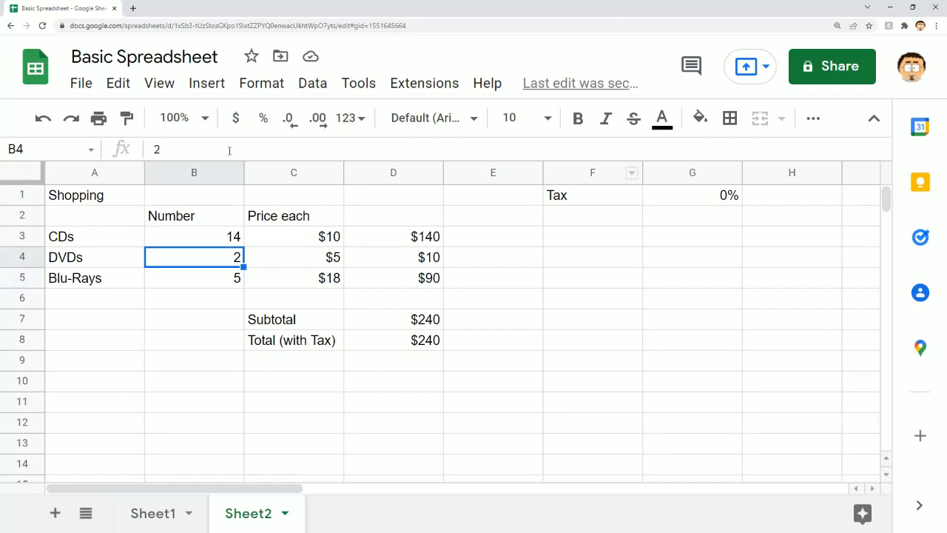
pyautogui.press('Up')
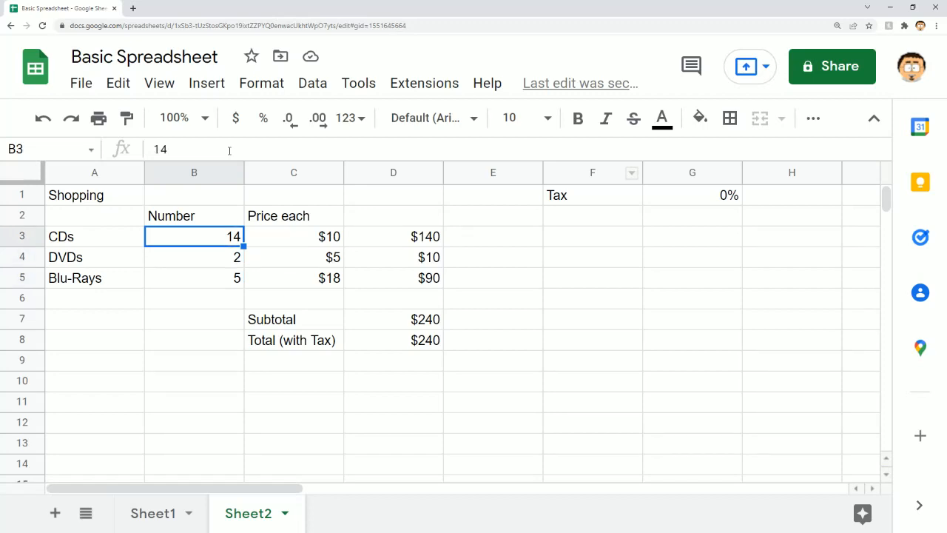
# Enter the labels Max in F3 and Min in F4
pyautogui.press('Right')
pyautogui.press('Right')
pyautogui.press('Right')
pyautogui.press('Right')
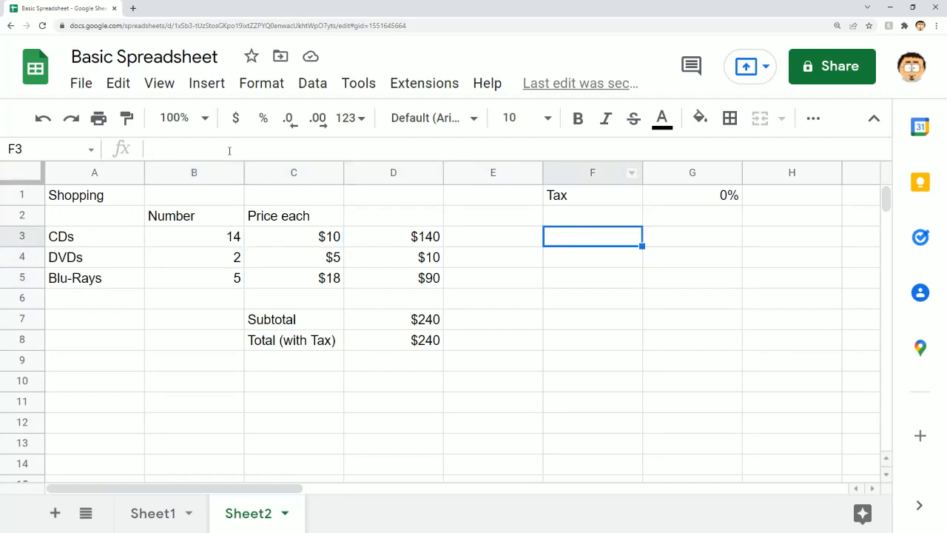
pyautogui.write('Max')
pyautogui.press('Return')
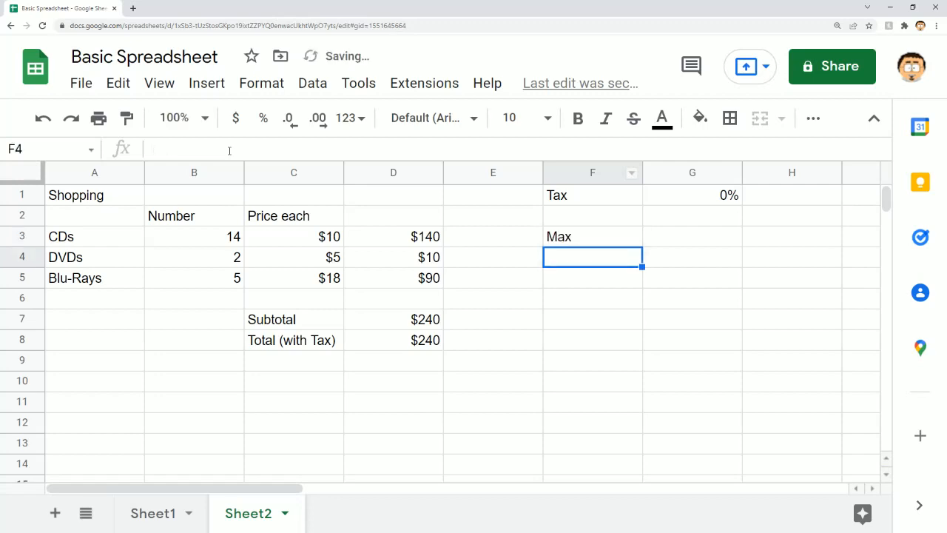
pyautogui.write('Min')
pyautogui.press('Tab')
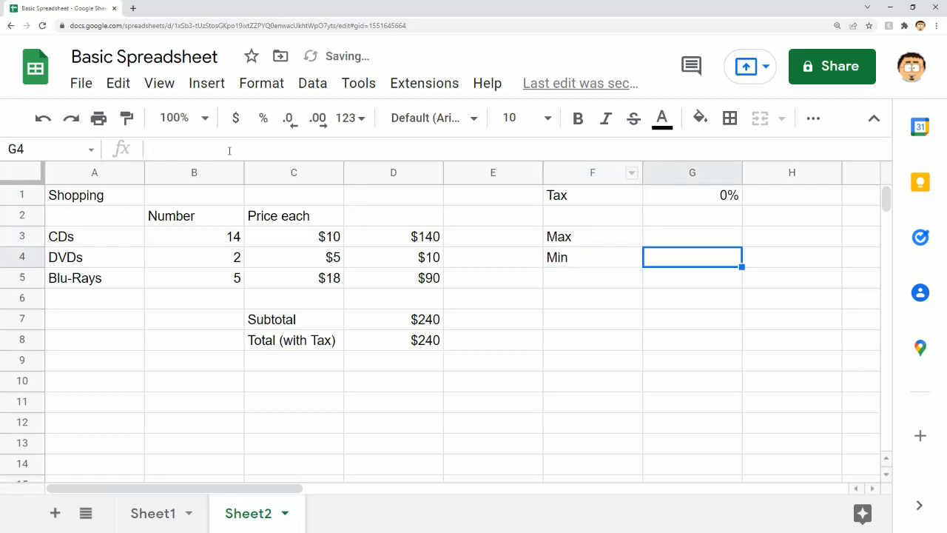
# Calculate the largest item quantity in G3 with the formula =MAX(B3:B5)
pyautogui.press('Up')
pyautogui.write('=')
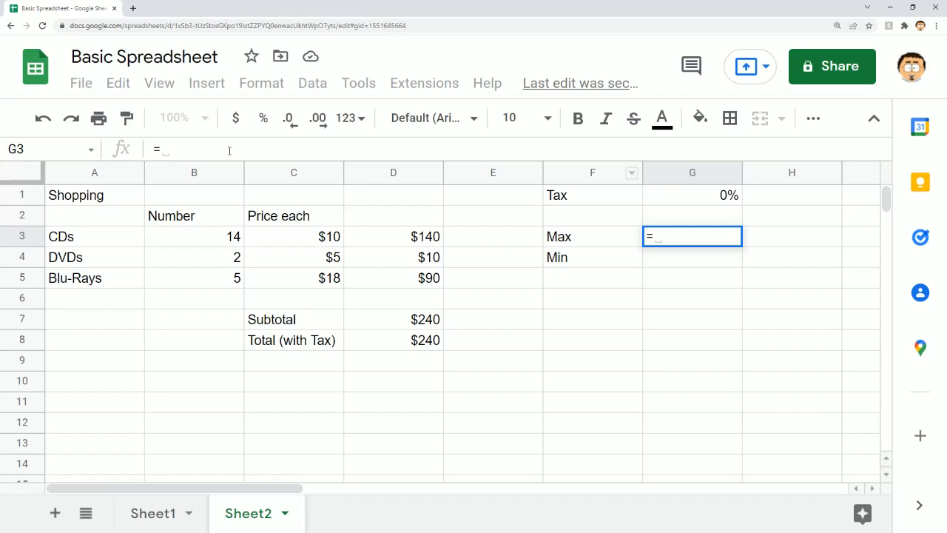
pyautogui.write('m')
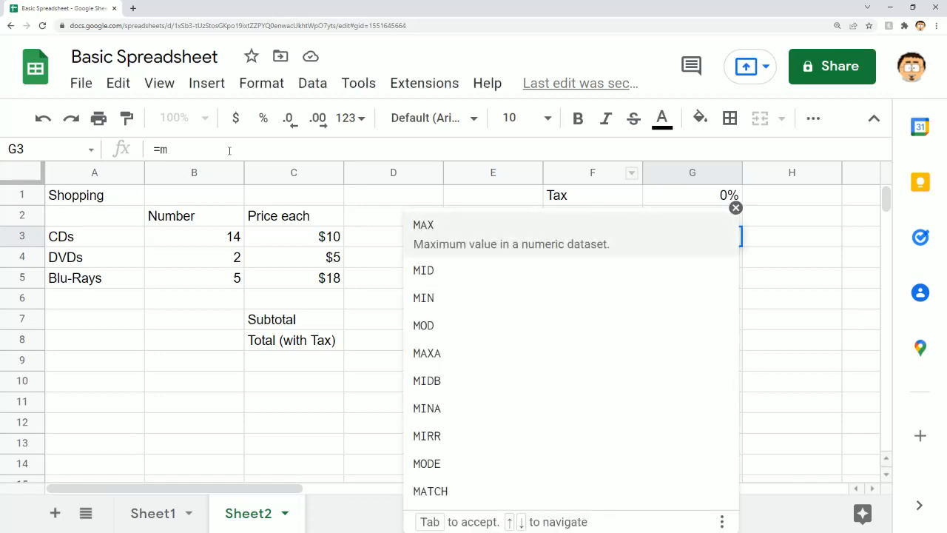
pyautogui.click(433, 234)
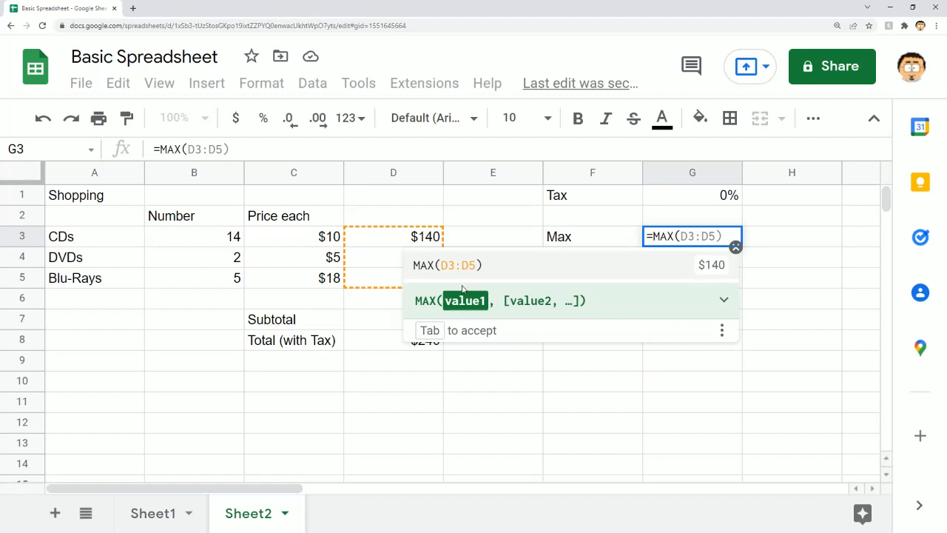
pyautogui.moveTo(232, 236); pyautogui.dragTo(228, 278)
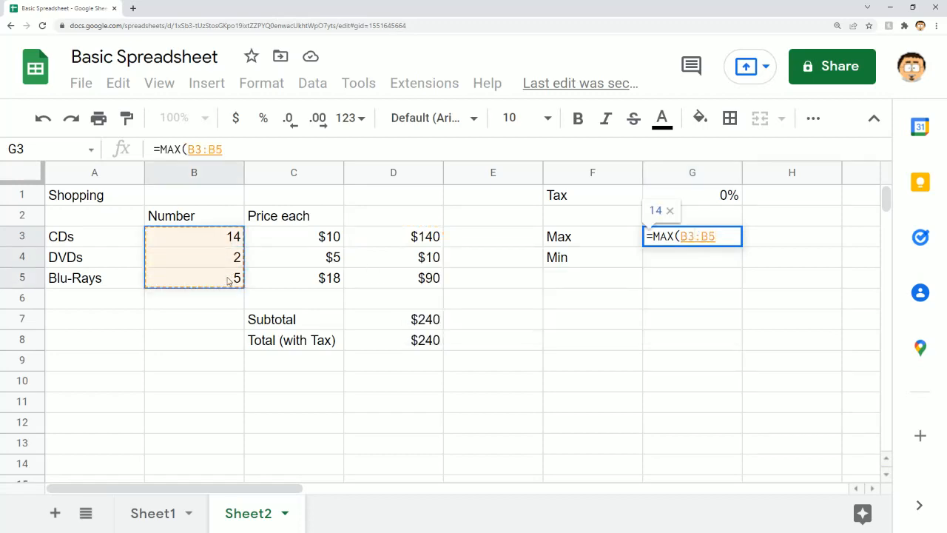
pyautogui.write(')')
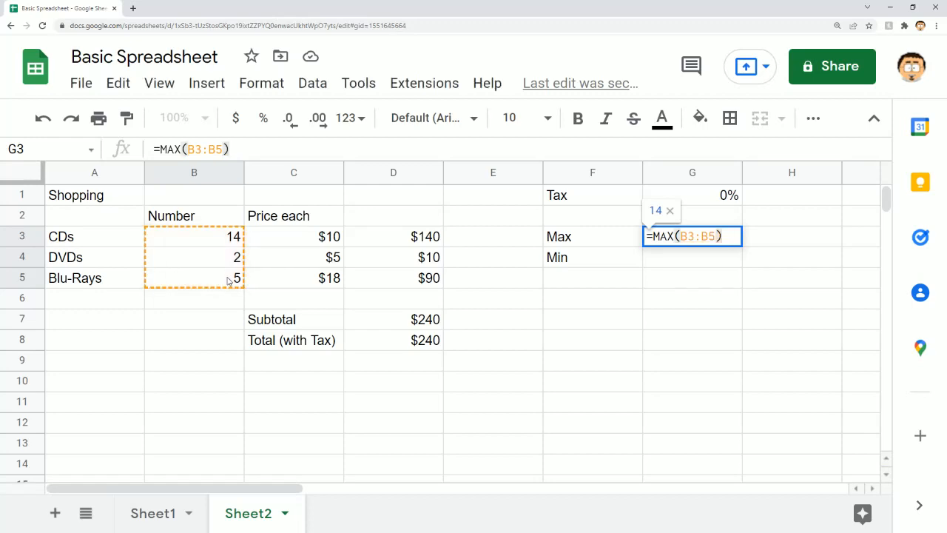
pyautogui.press('Return')
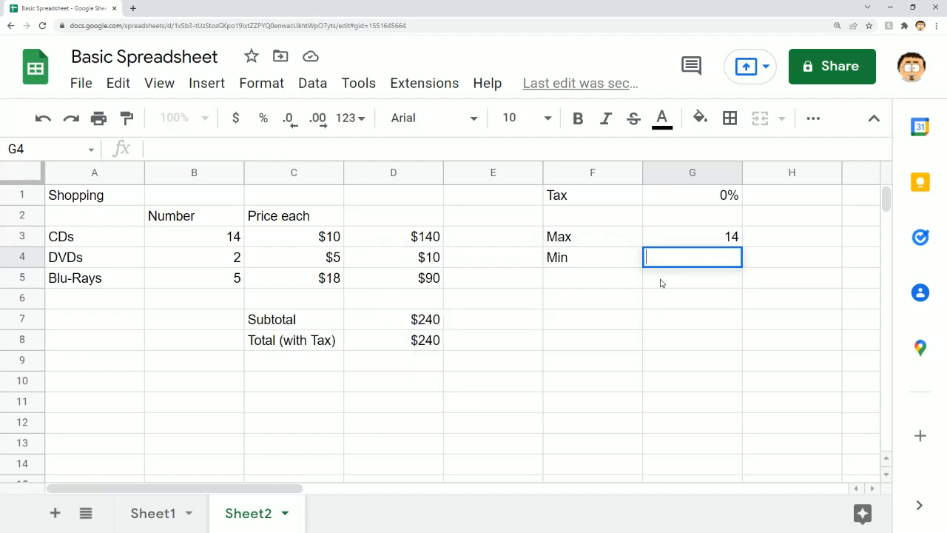
# Copy the MAX formula from G3 down into G4 beside the Min label
pyautogui.click(712, 240)
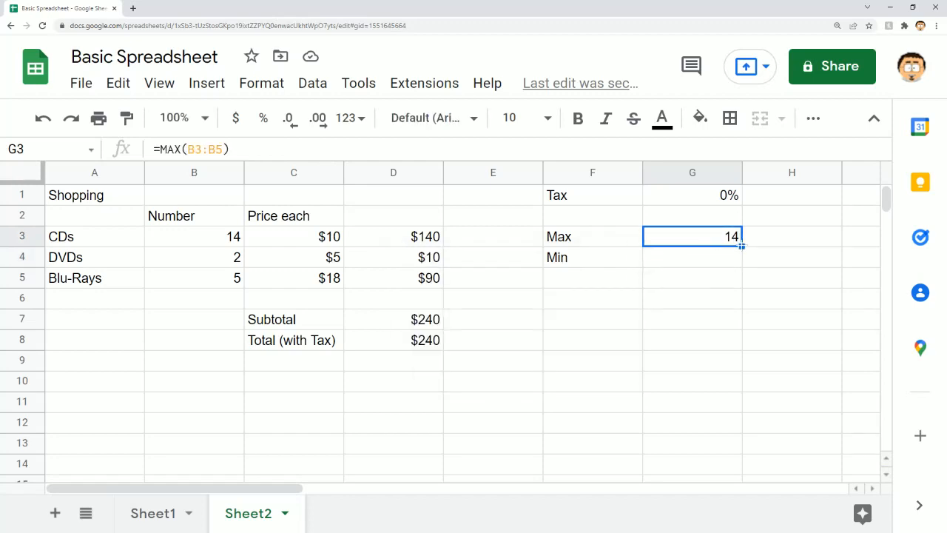
pyautogui.moveTo(741, 246); pyautogui.dragTo(740, 260)
pyautogui.click(738, 299)
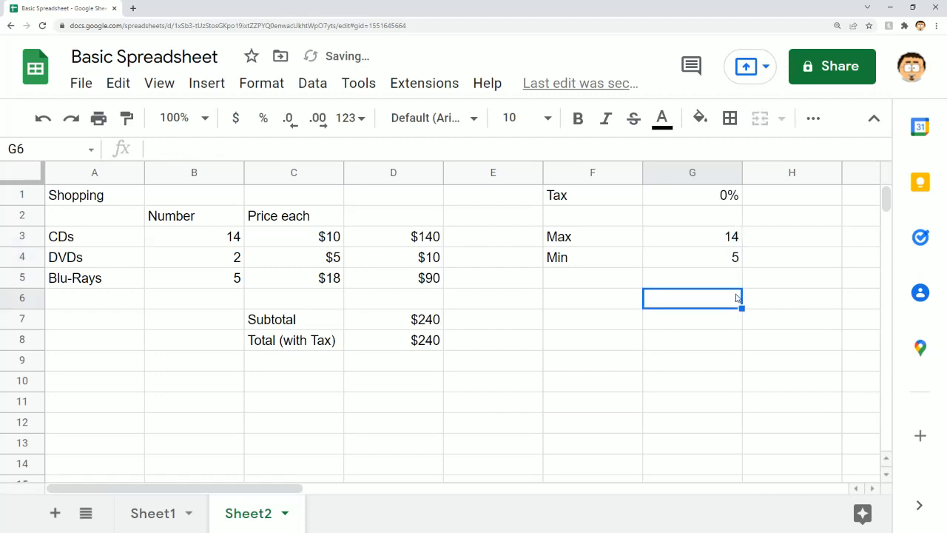
# Compare the formulas in G3 and G4 and the ranges they cover, B3:B5 and B4:B6
pyautogui.click(725, 259)
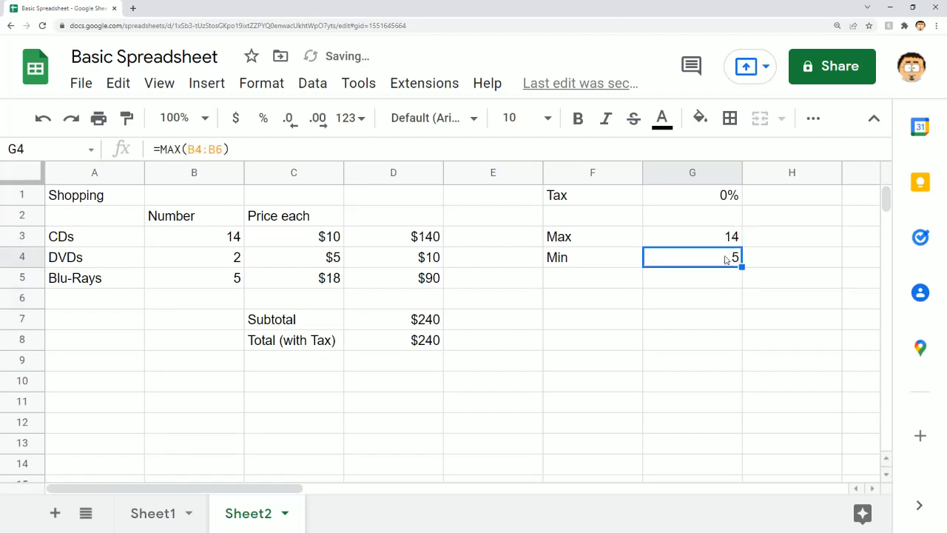
pyautogui.click(589, 258)
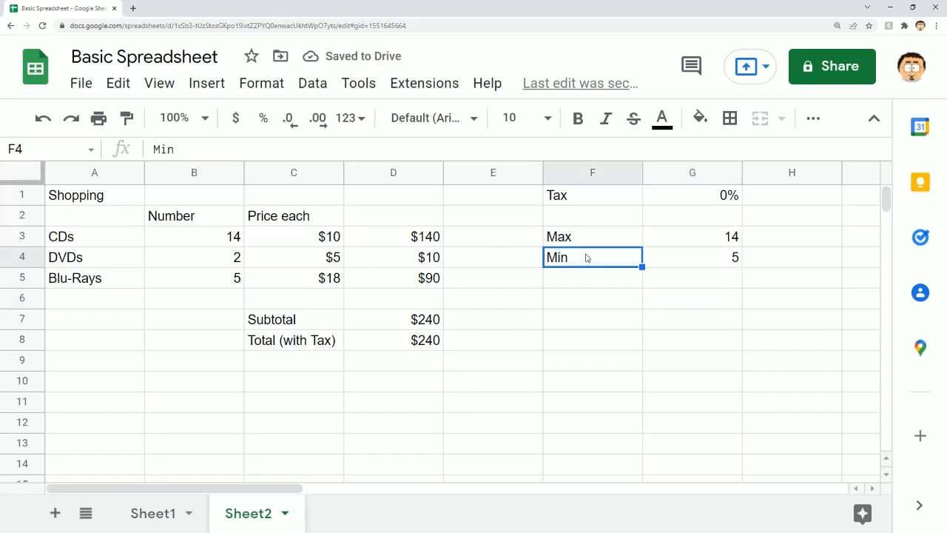
pyautogui.click(687, 262)
pyautogui.click(716, 245)
pyautogui.click(721, 261)
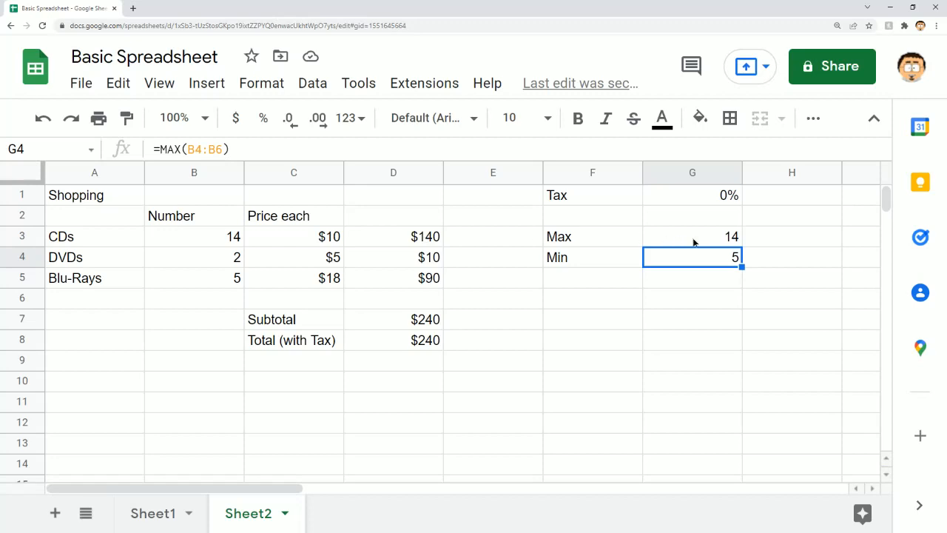
pyautogui.click(696, 243)
pyautogui.moveTo(216, 243); pyautogui.dragTo(216, 271)
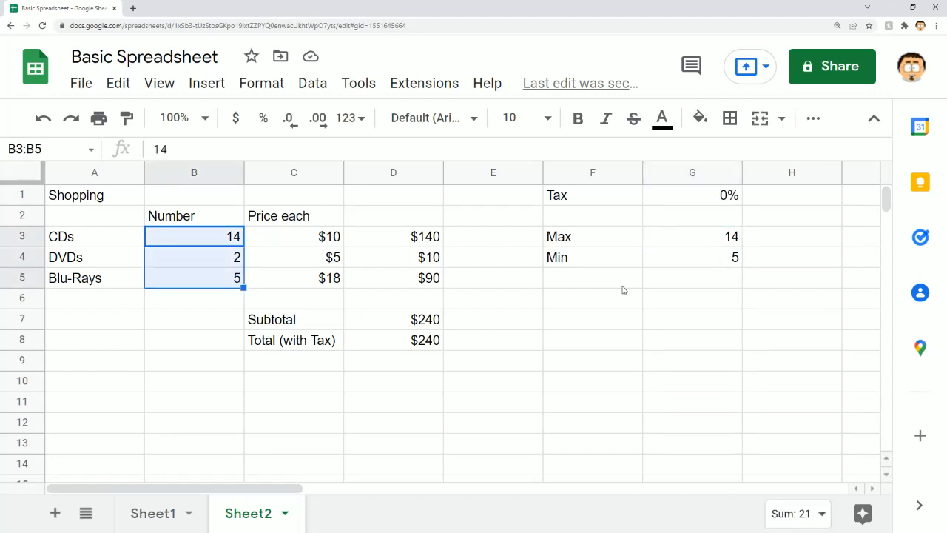
pyautogui.click(224, 298)
pyautogui.moveTo(229, 263); pyautogui.dragTo(224, 298)
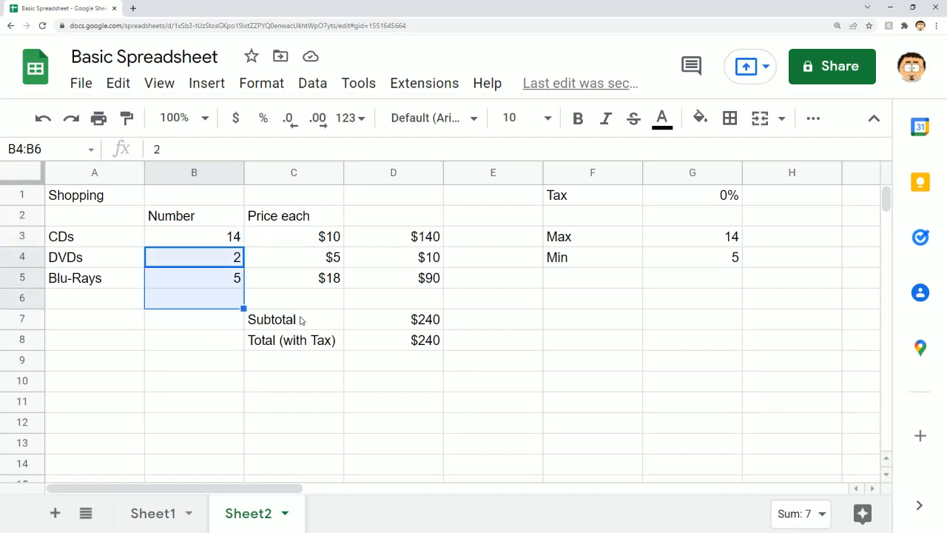
# Clear the copied MAX formula from G4
pyautogui.click(647, 287)
pyautogui.click(675, 265)
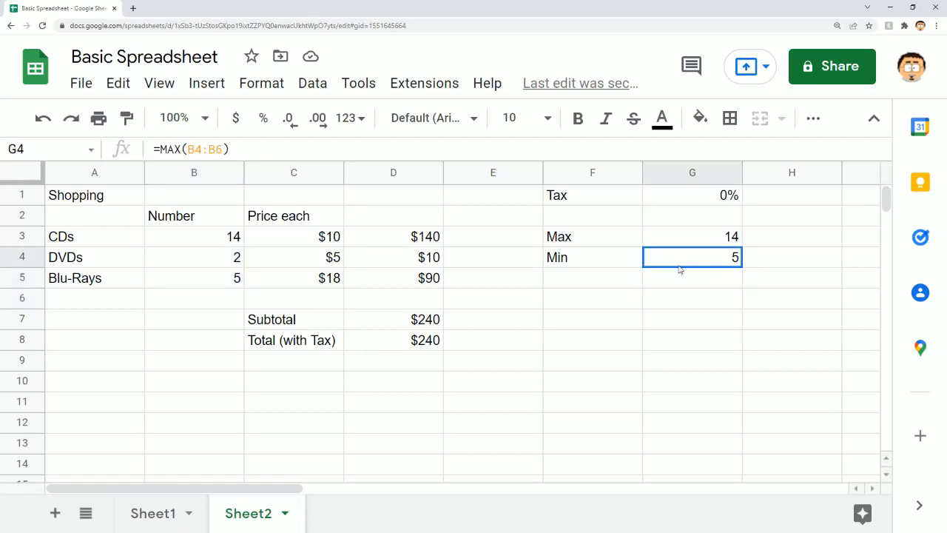
pyautogui.press('Delete')
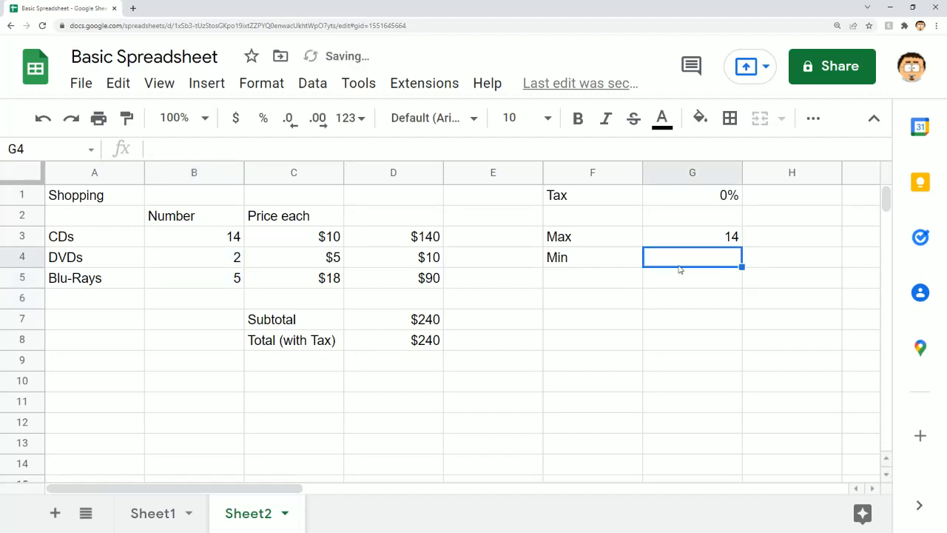
# Calculate the smallest item quantity in G4 beside the Min label with the formula =MIN(B3:B5)
pyautogui.write('=min')
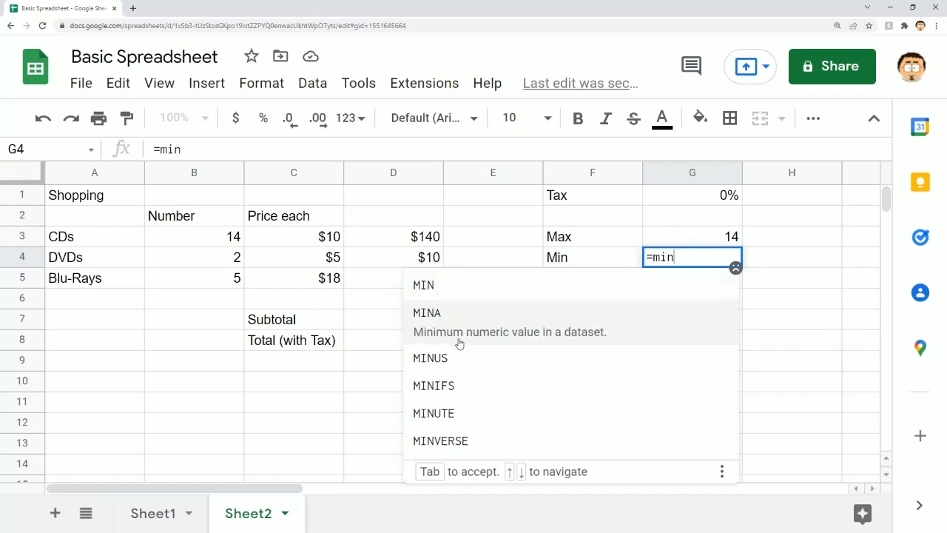
pyautogui.click(482, 291)
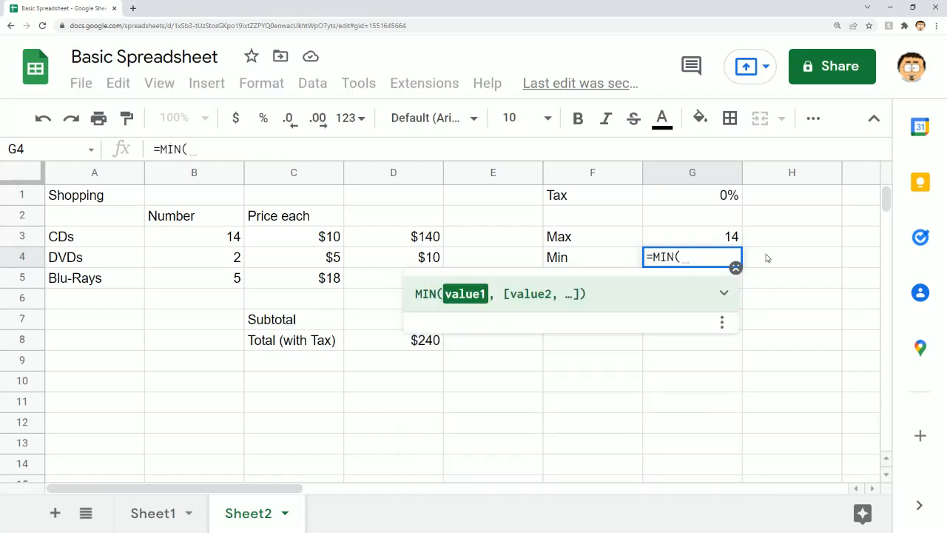
pyautogui.press('BackSpace')
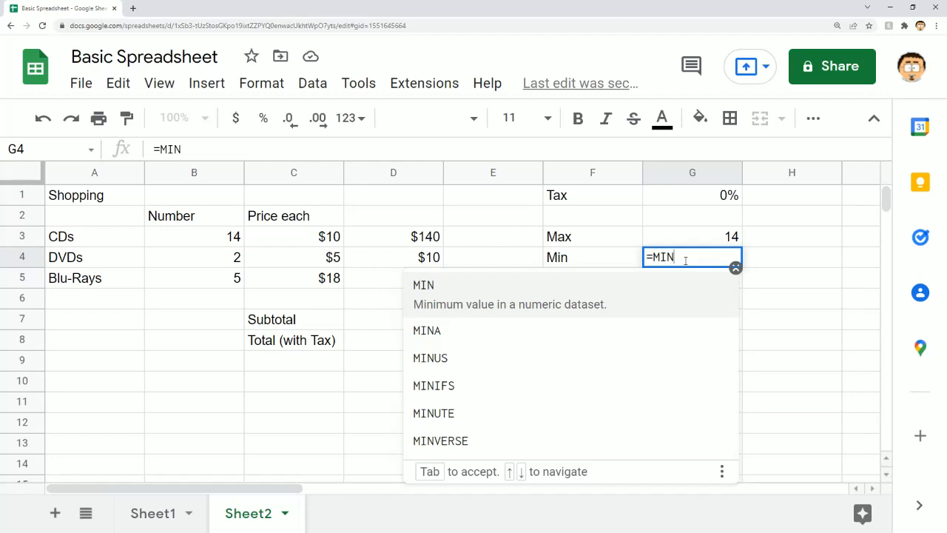
pyautogui.write('(')
pyautogui.moveTo(210, 232); pyautogui.dragTo(208, 278)
pyautogui.write(')')
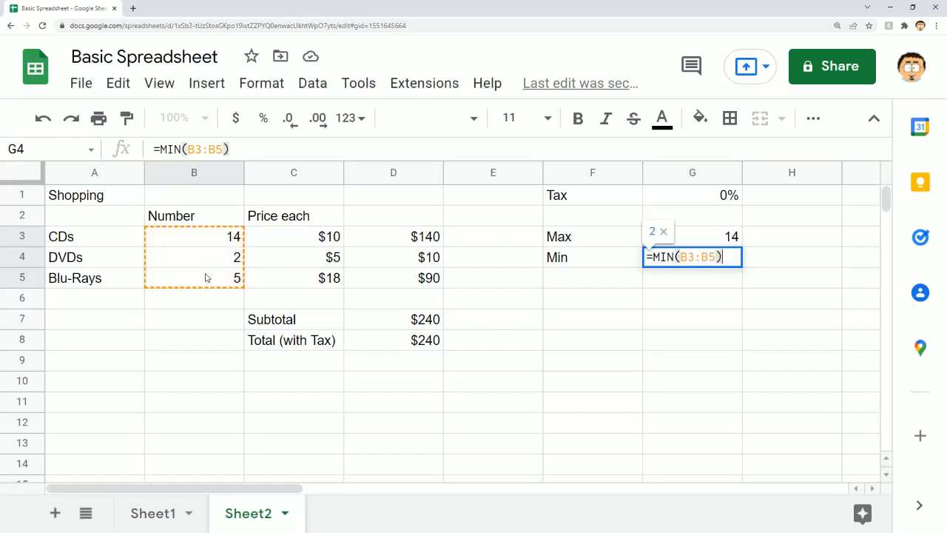
pyautogui.press('Return')
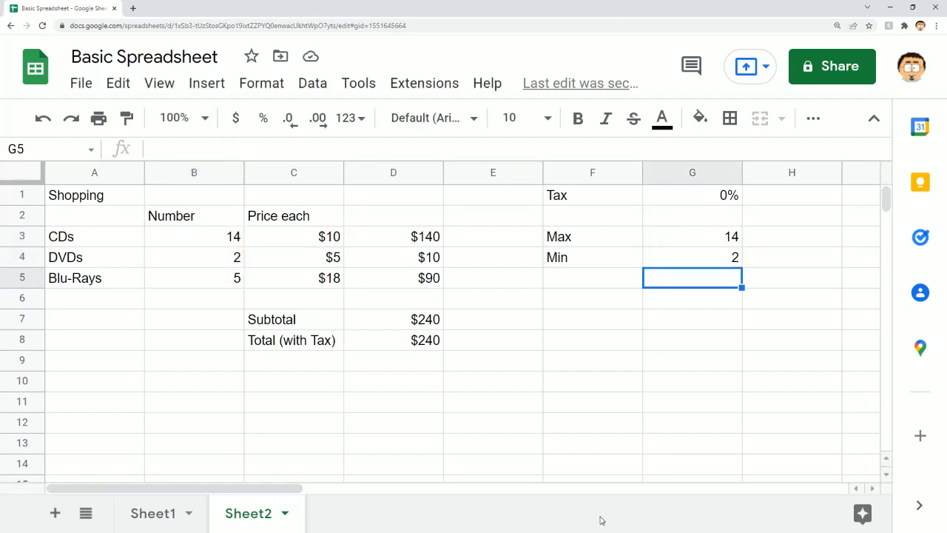
# Add the label "Average Price" in F5, directly below the Min label
pyautogui.click(610, 284)
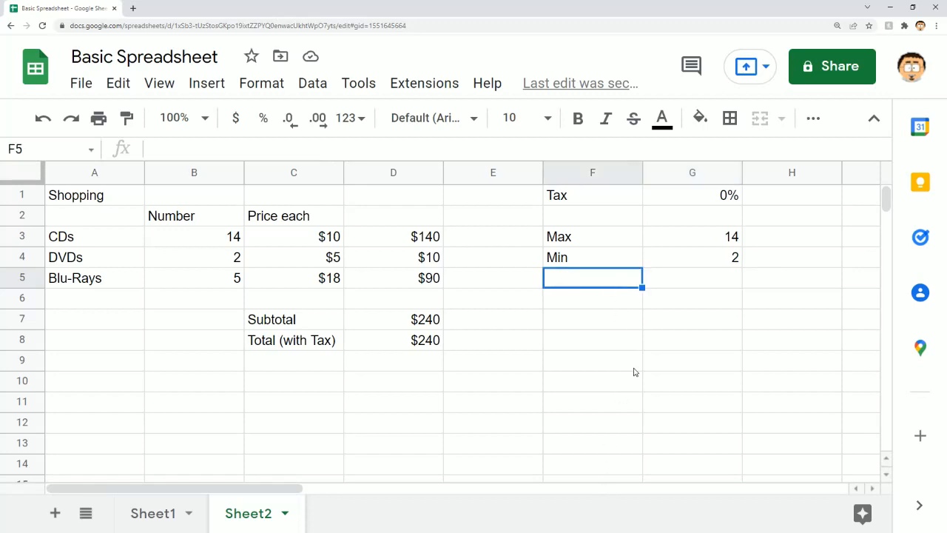
pyautogui.write('Average')
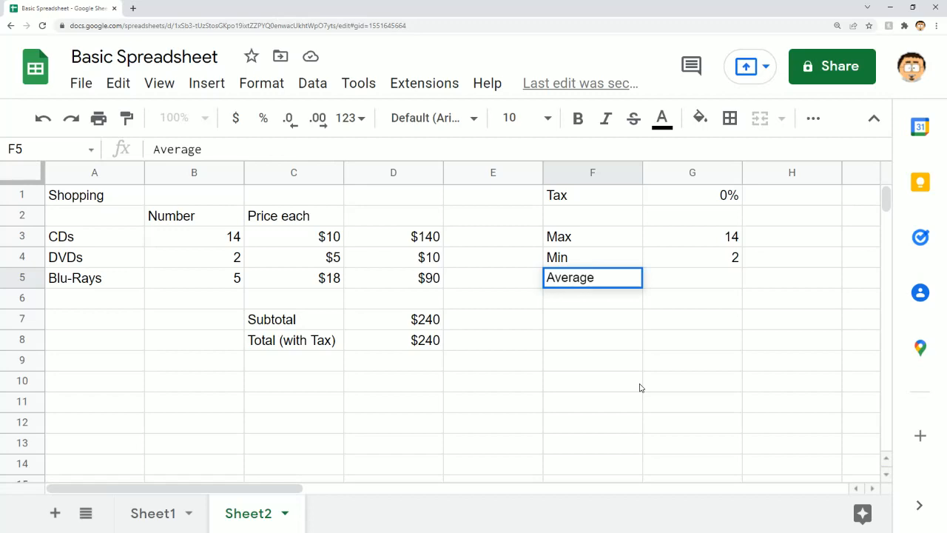
pyautogui.write(' Price')
pyautogui.press('Tab')
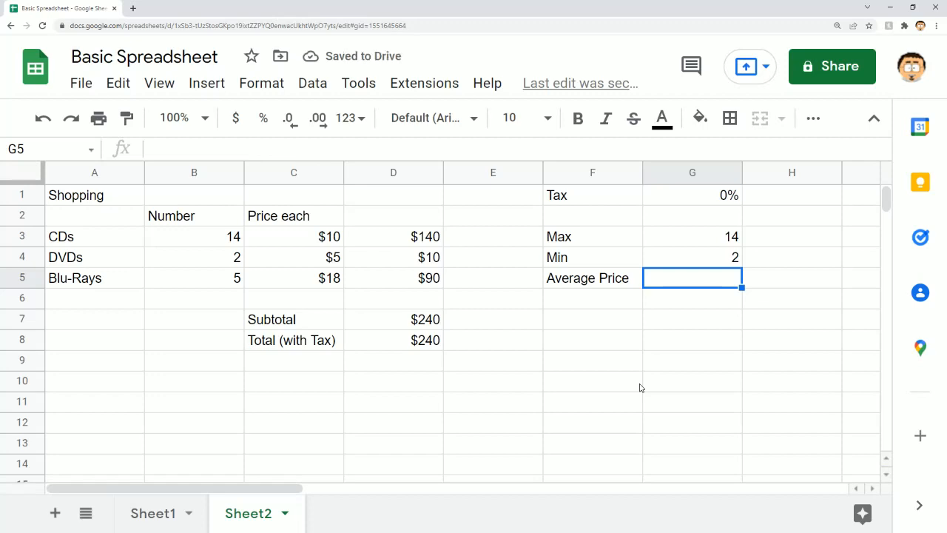
# Calculate the average of the item prices in G5 with the formula =AVERAGE(C3:C5)
pyautogui.write('=aver')
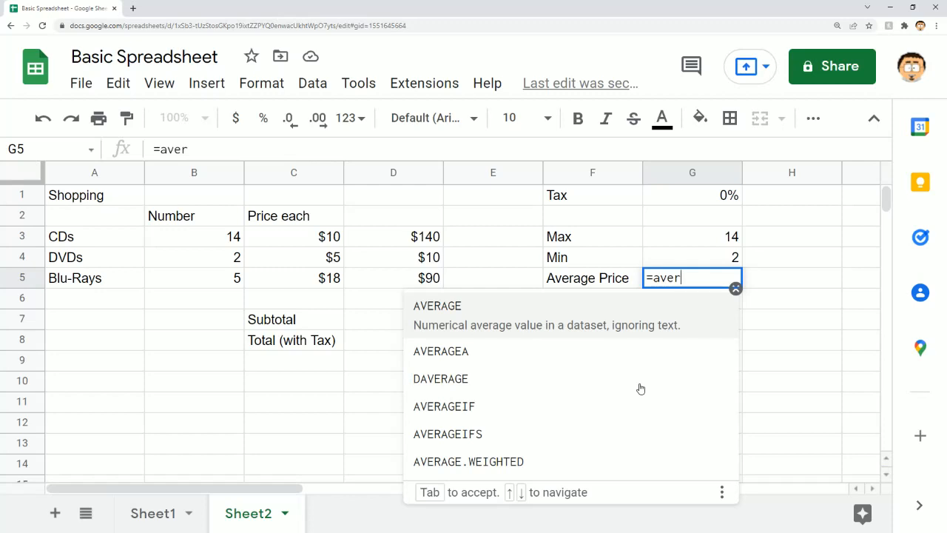
pyautogui.click(455, 306)
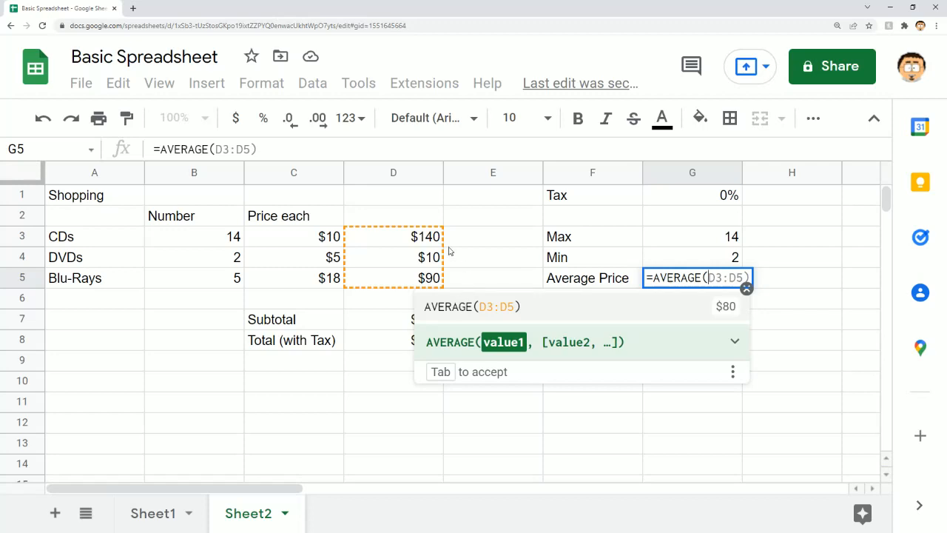
pyautogui.moveTo(320, 234); pyautogui.dragTo(313, 277)
pyautogui.press('Return')
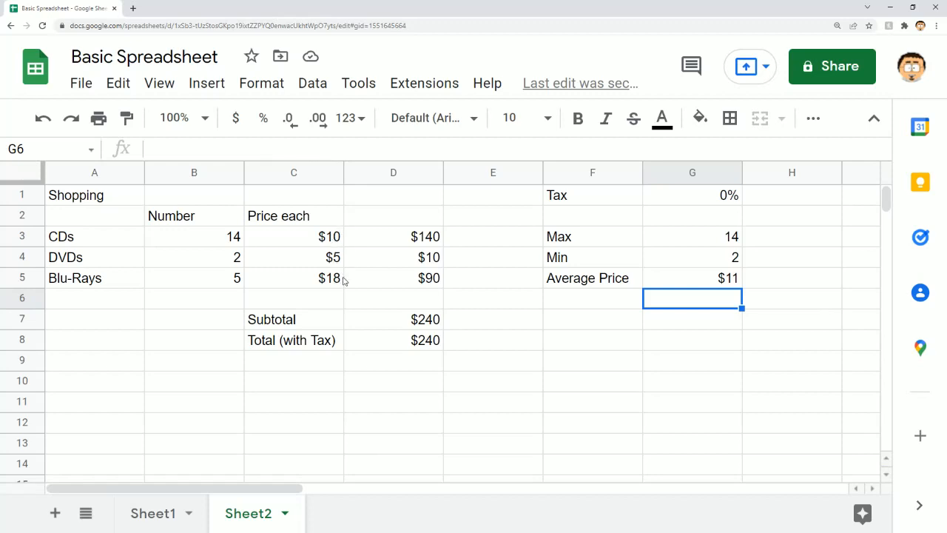
# Review the AVERAGE formula in G5 against the item prices in C3:C5 that it covers
pyautogui.click(737, 279)
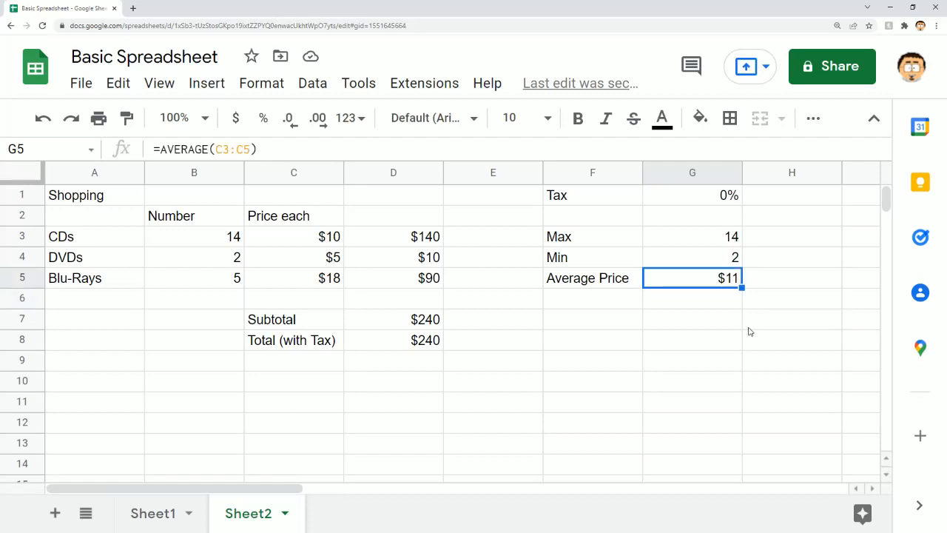
pyautogui.click(336, 263)
pyautogui.click(329, 237)
pyautogui.moveTo(329, 236); pyautogui.dragTo(330, 275)
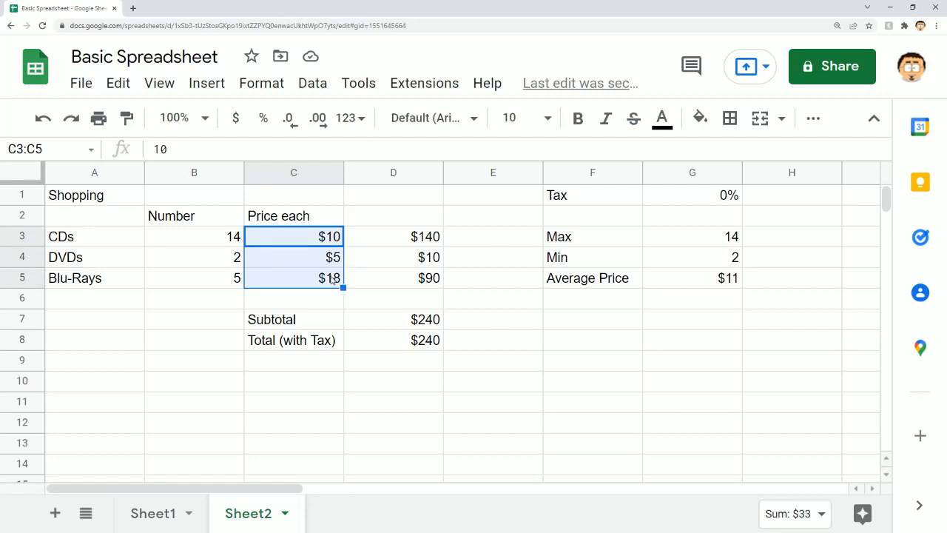
pyautogui.click(682, 285)
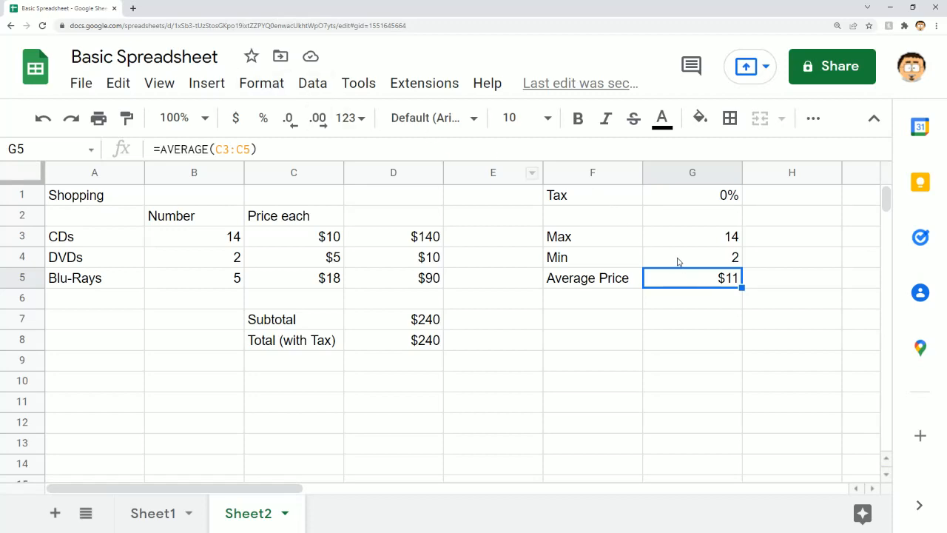
pyautogui.click(703, 298)
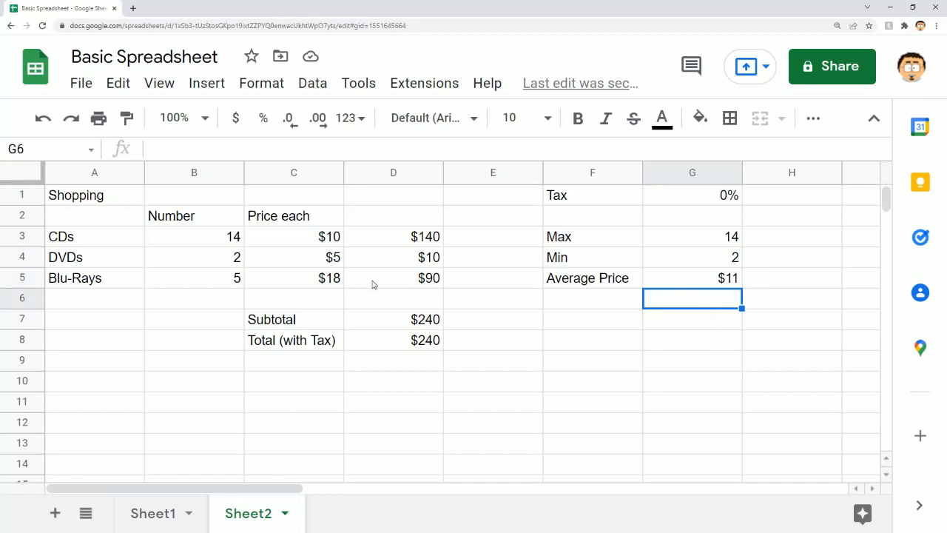
# Set the CDs quantity in B3 to 1 and check the Max and Min results in G3 and G4
pyautogui.click(313, 240)
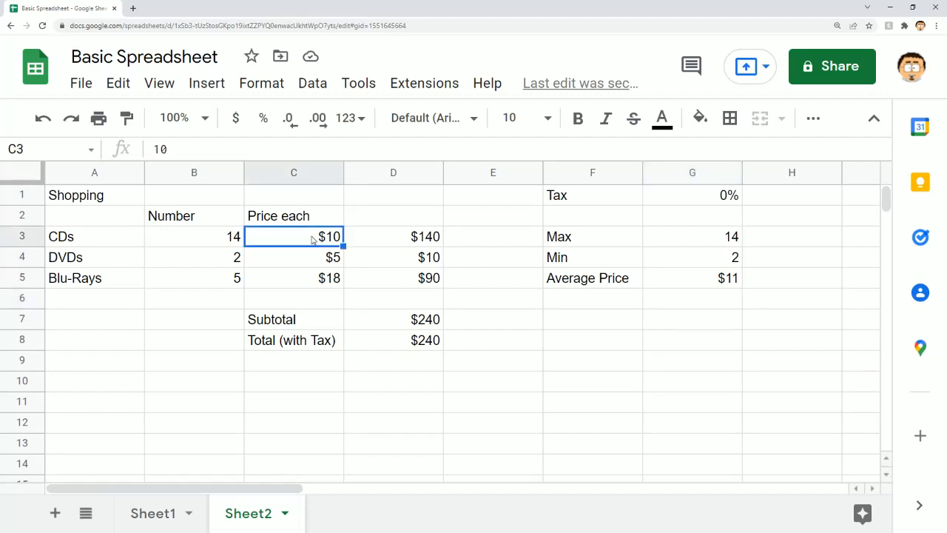
pyautogui.click(223, 241)
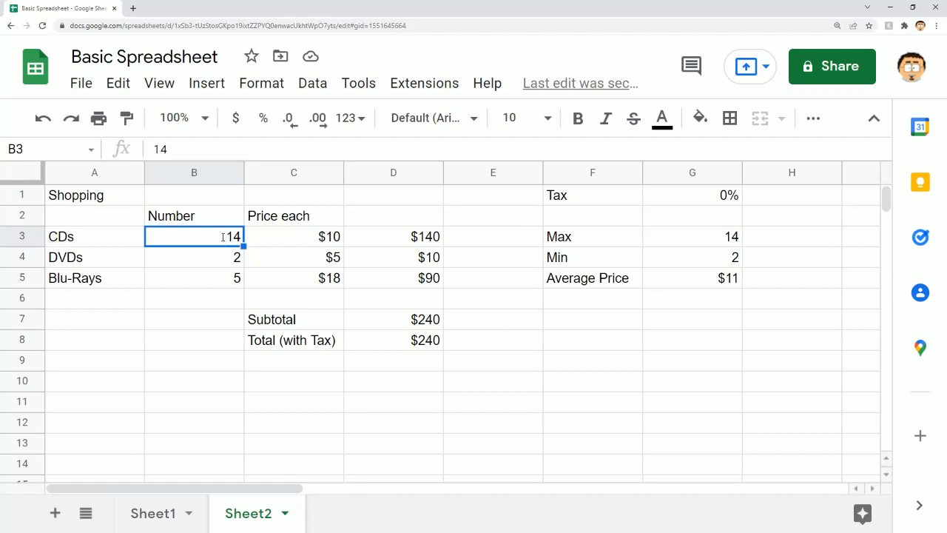
pyautogui.write('1')
pyautogui.press('Return')
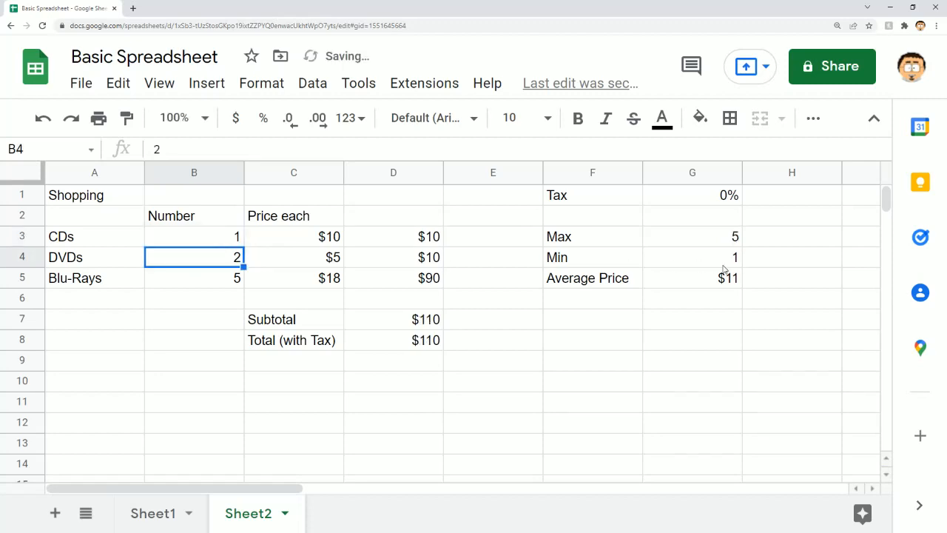
pyautogui.click(729, 238)
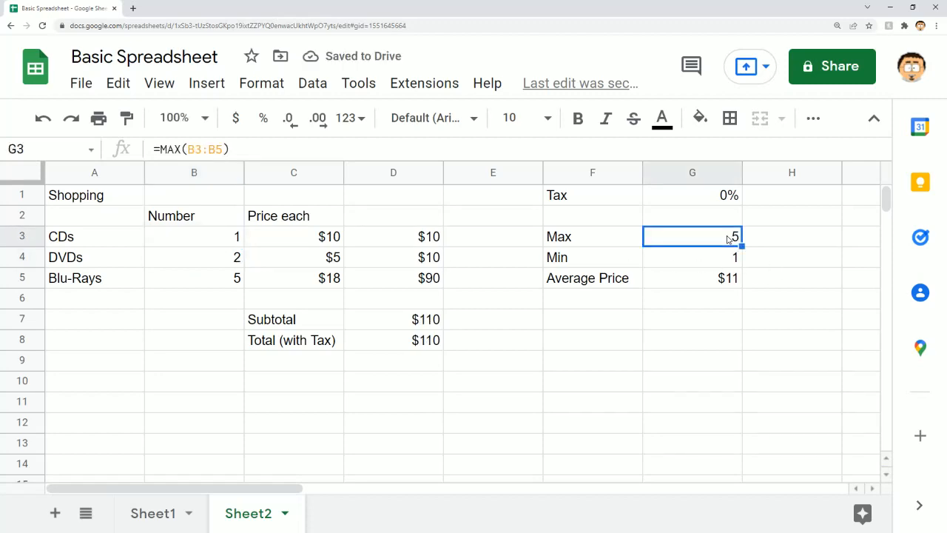
pyautogui.click(727, 258)
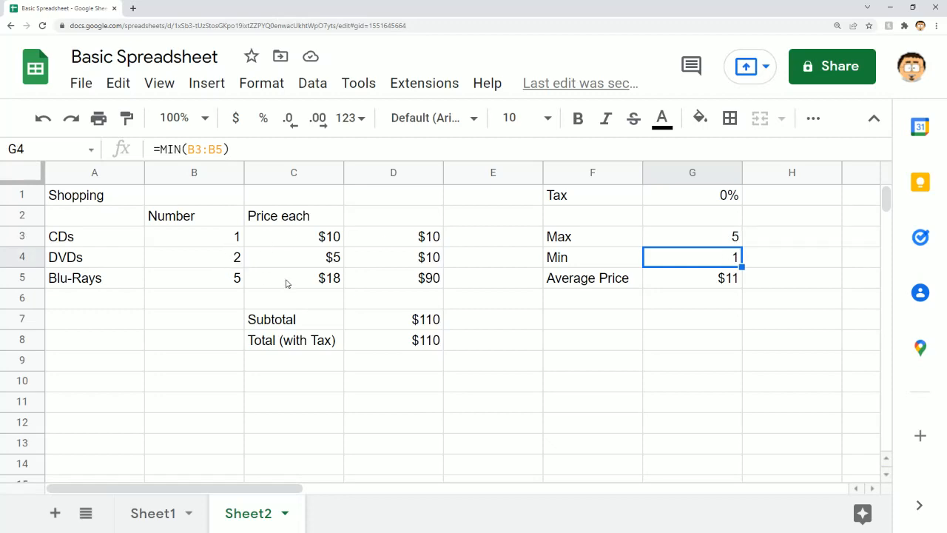
# Set the Blu-Rays price in C5 to 25 and check the average in G5 against the prices in C3:C5
pyautogui.click(331, 282)
pyautogui.moveTo(176, 157); pyautogui.dragTo(153, 154)
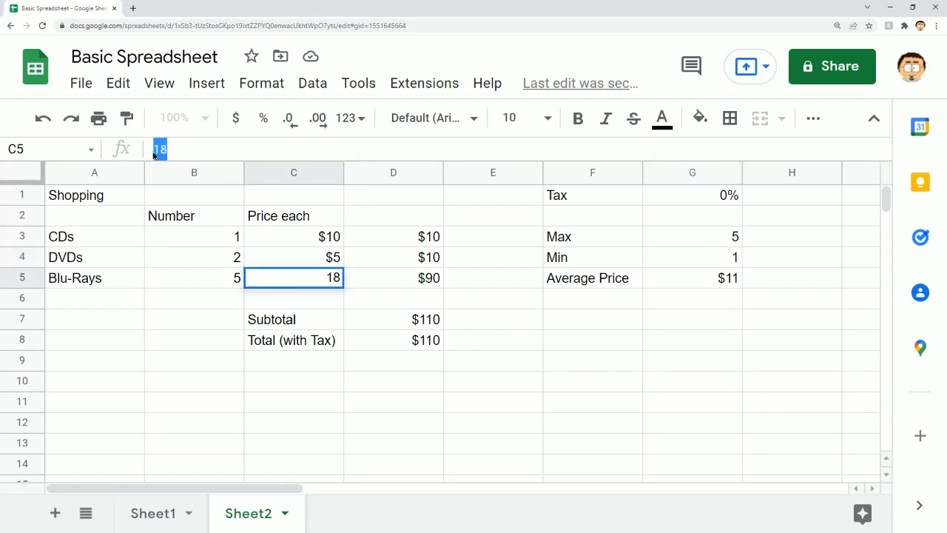
pyautogui.write('25')
pyautogui.press('Return')
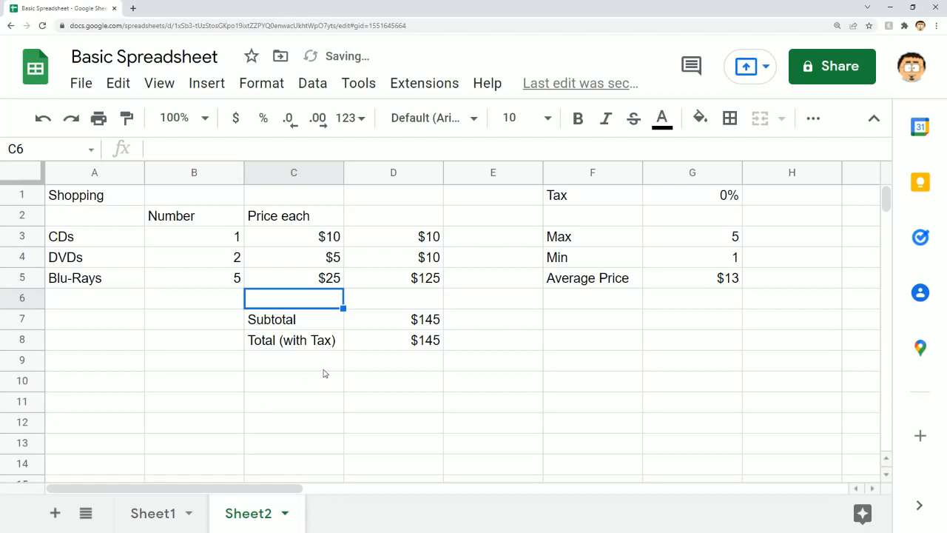
pyautogui.click(735, 284)
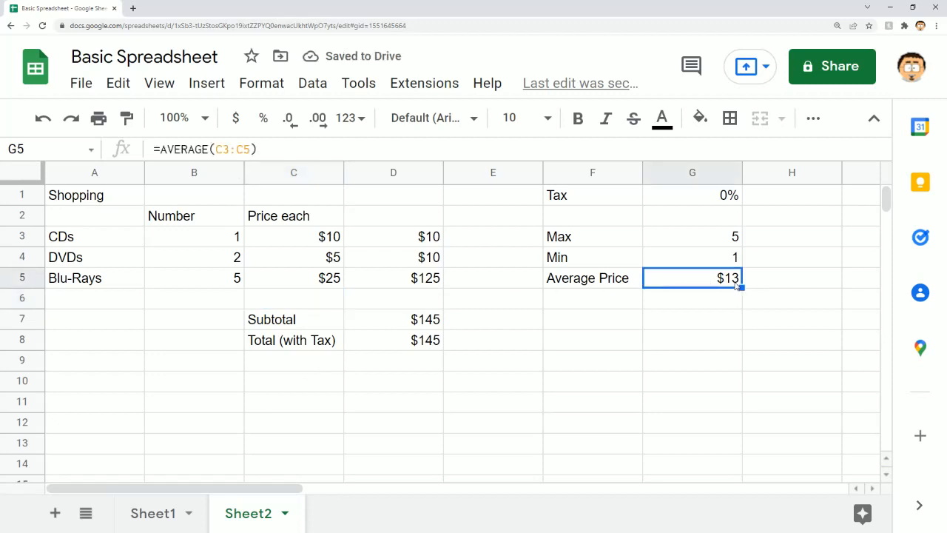
pyautogui.click(710, 303)
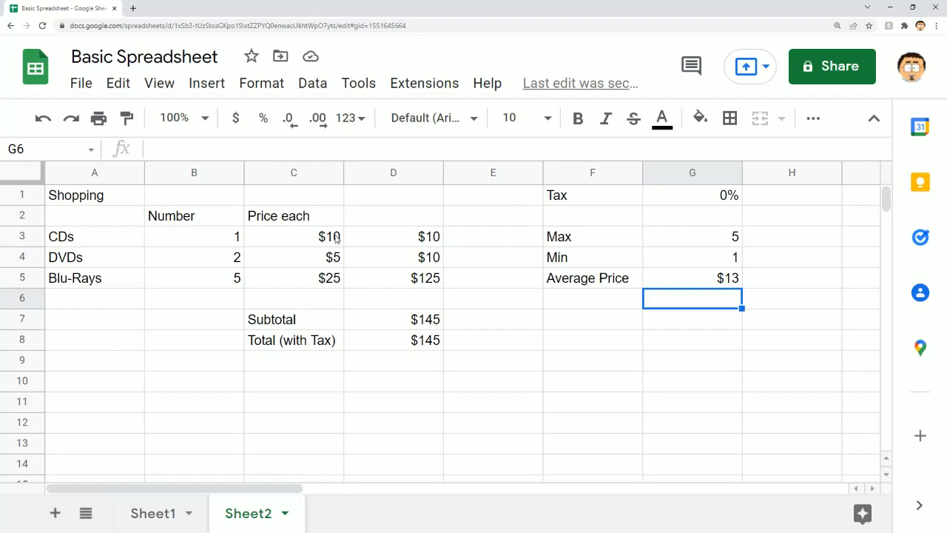
pyautogui.moveTo(335, 237); pyautogui.dragTo(337, 278)
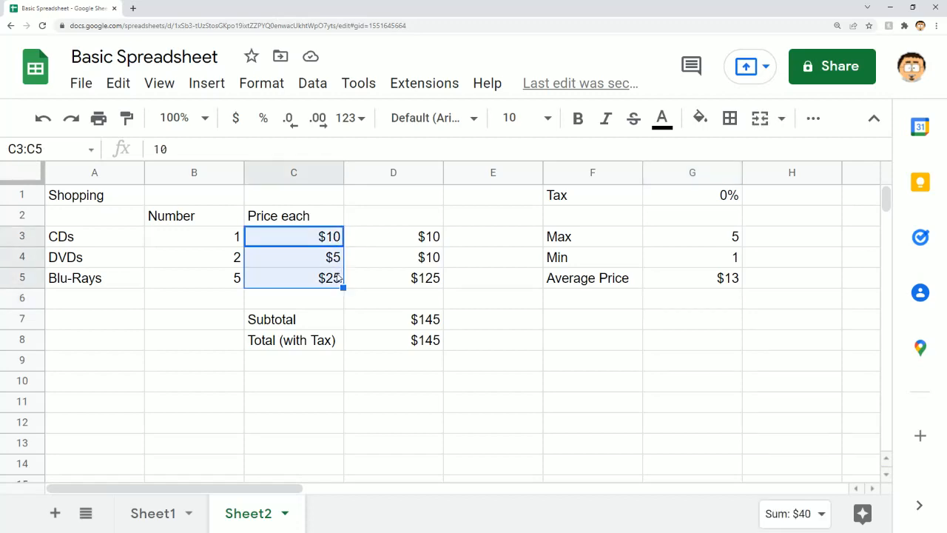
# Format the average price in G5 with the Currency number format that shows cents
pyautogui.click(671, 281)
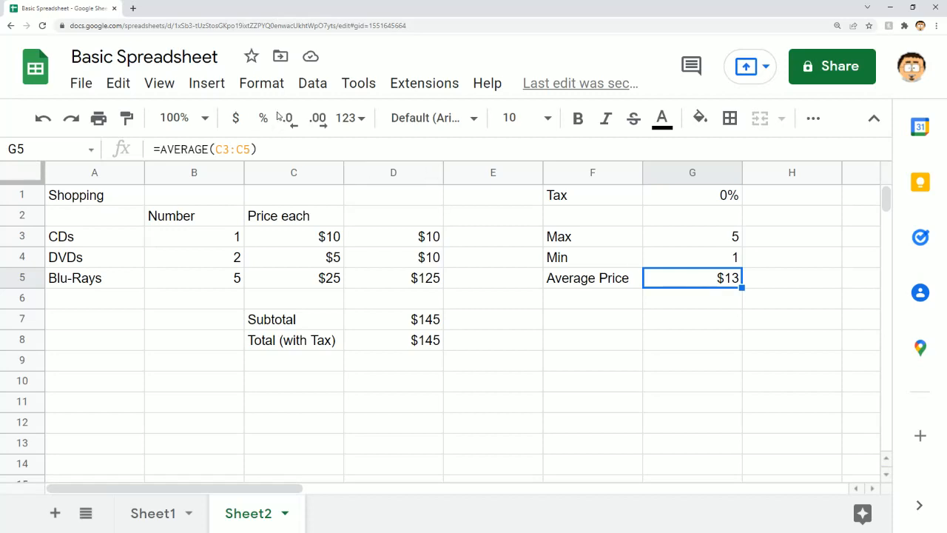
pyautogui.click(267, 84)
pyautogui.moveTo(379, 169)
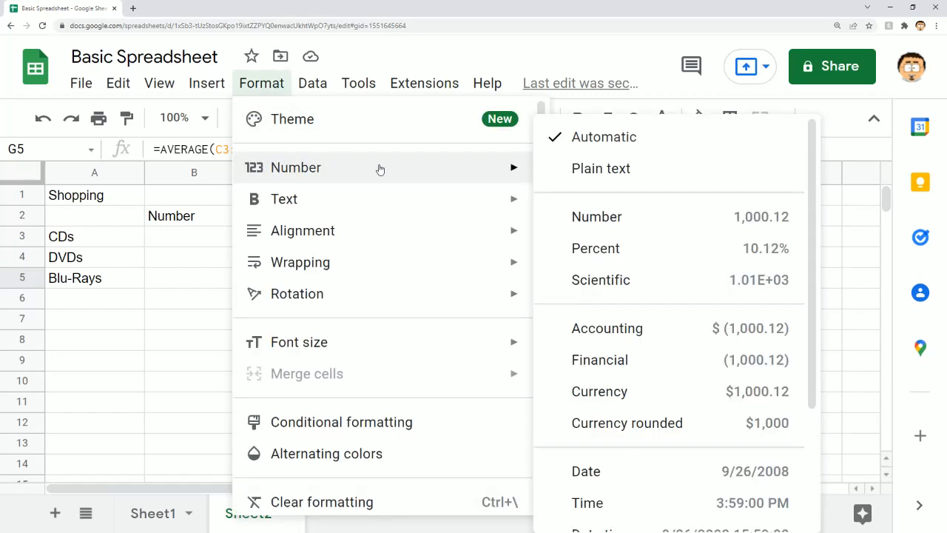
pyautogui.click(618, 392)
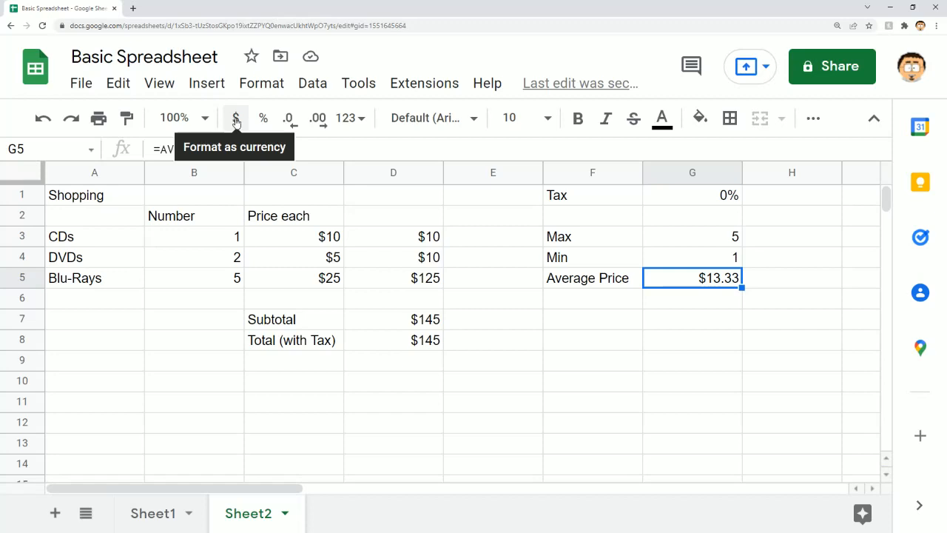
# Vary the decimal places of the average price in G5 from none up to five and back to two
pyautogui.click(290, 120)
pyautogui.click(289, 120)
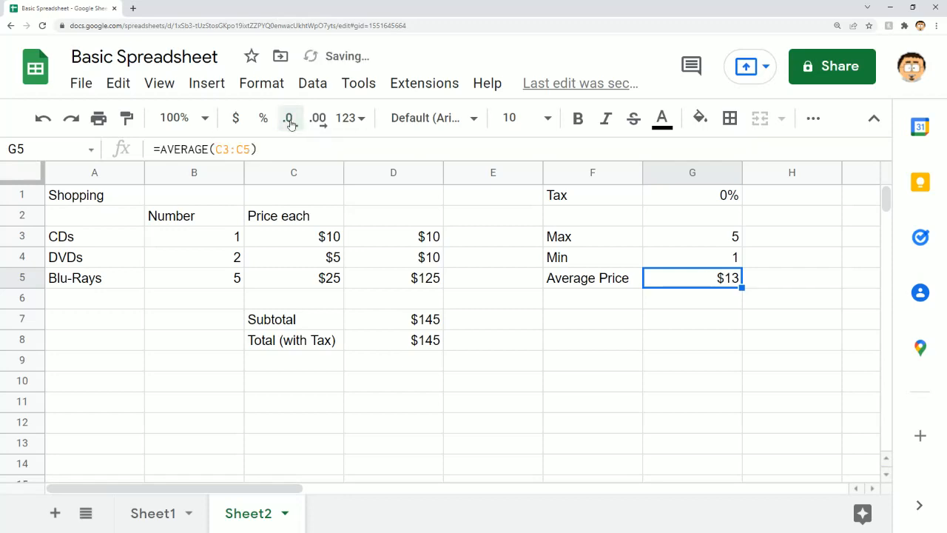
pyautogui.click(318, 120)
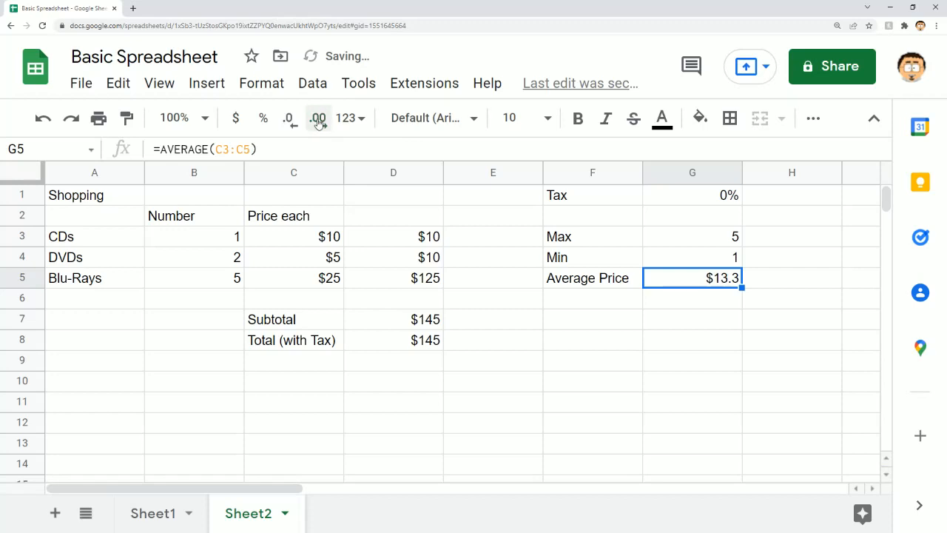
pyautogui.click(317, 120)
pyautogui.click(318, 121)
pyautogui.click(318, 121)
pyautogui.click(319, 121)
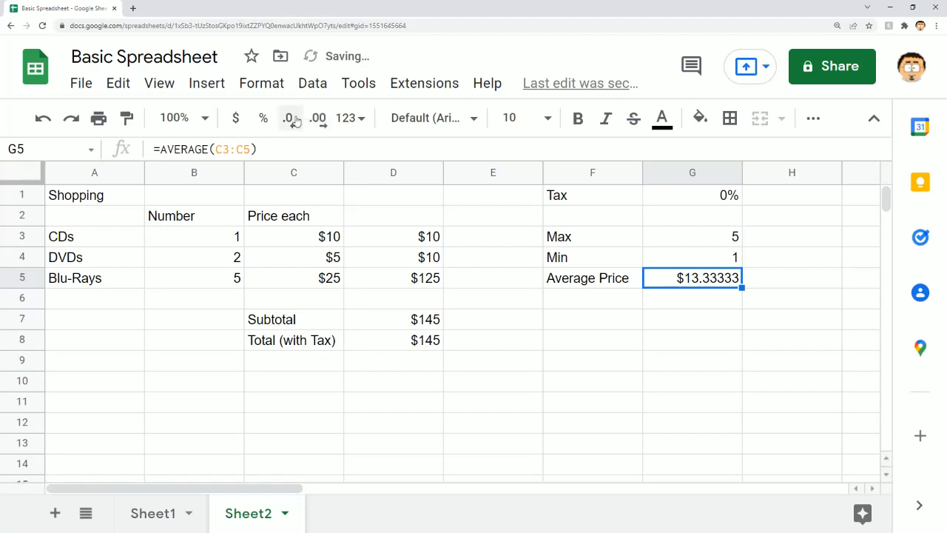
pyautogui.click(291, 120)
pyautogui.click(291, 121)
pyautogui.click(291, 121)
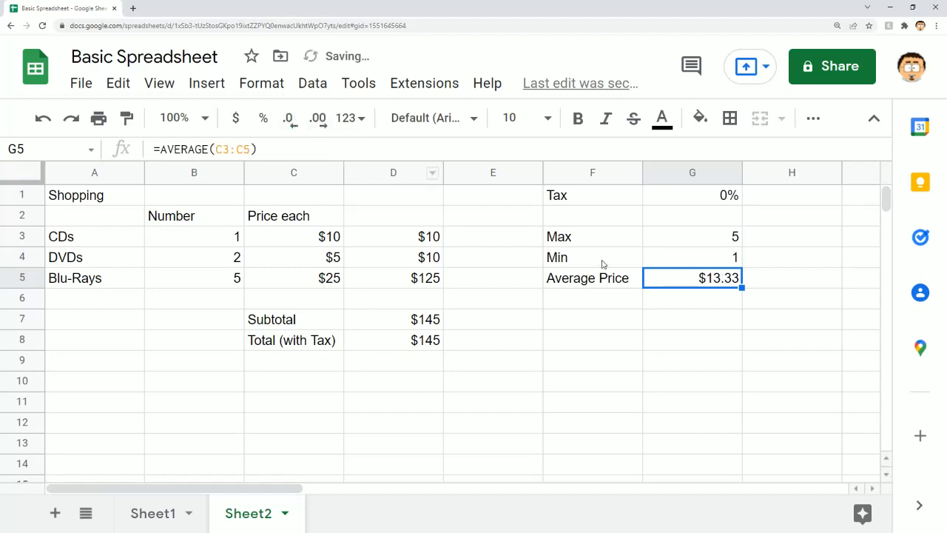
pyautogui.click(697, 304)
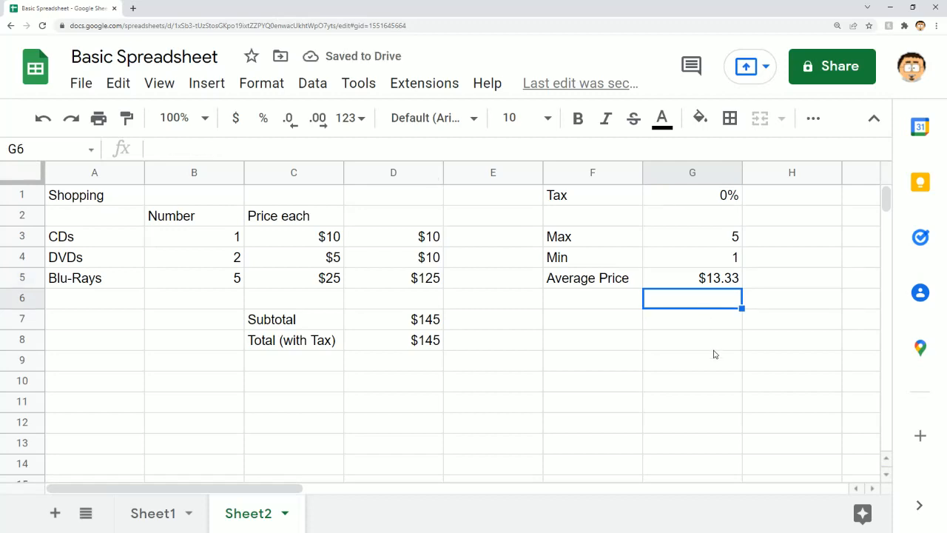